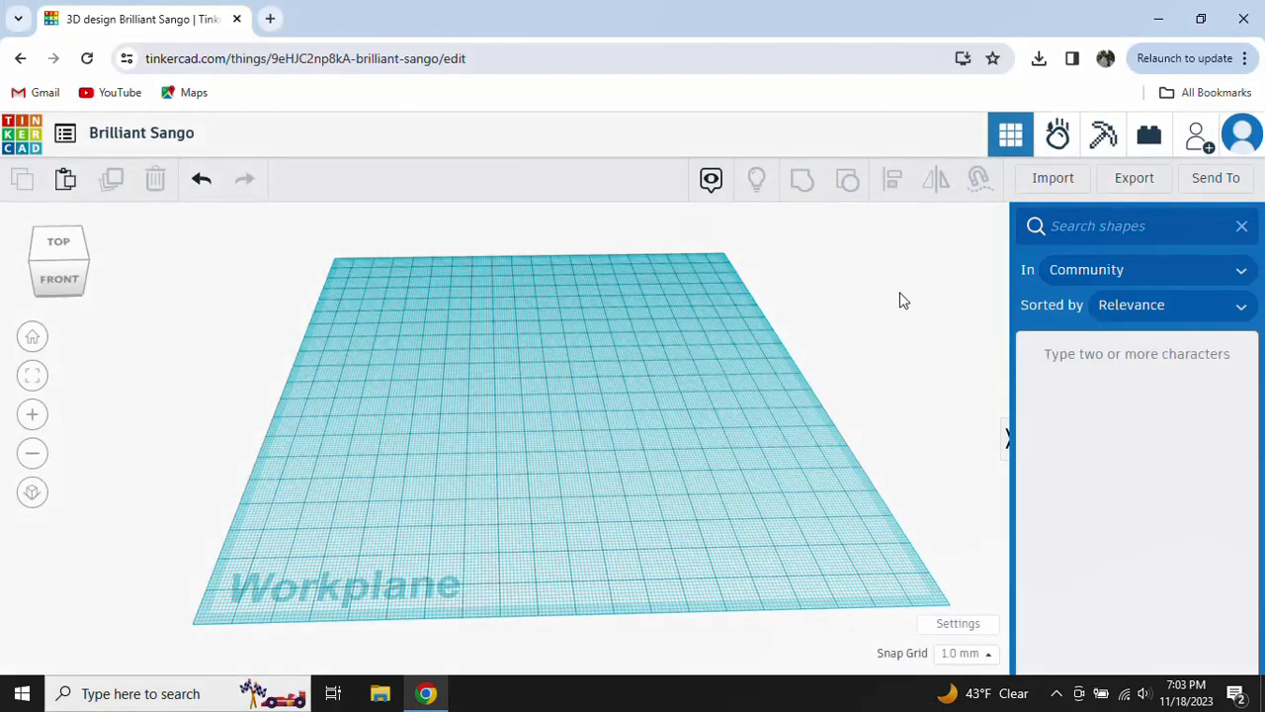
Close the community shape search and scroll through the Basic Shapes catalogue
click(1243, 226)
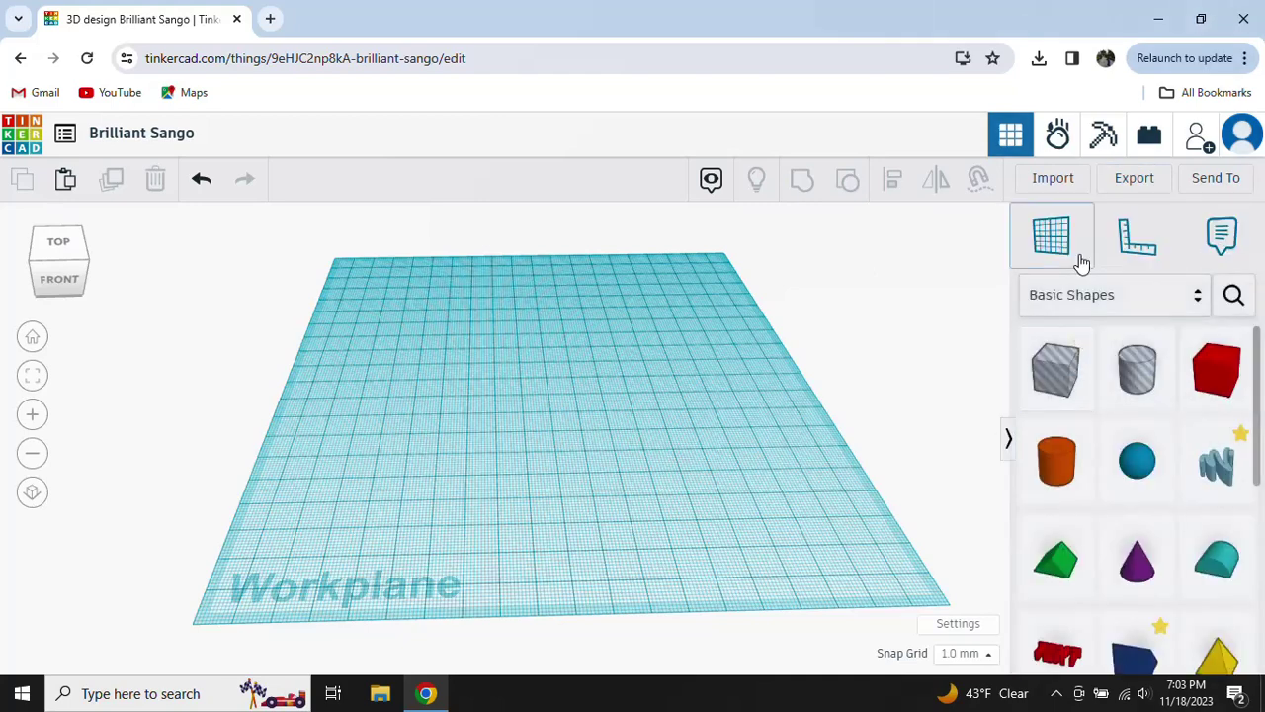
scroll(1114, 470, down, 5)
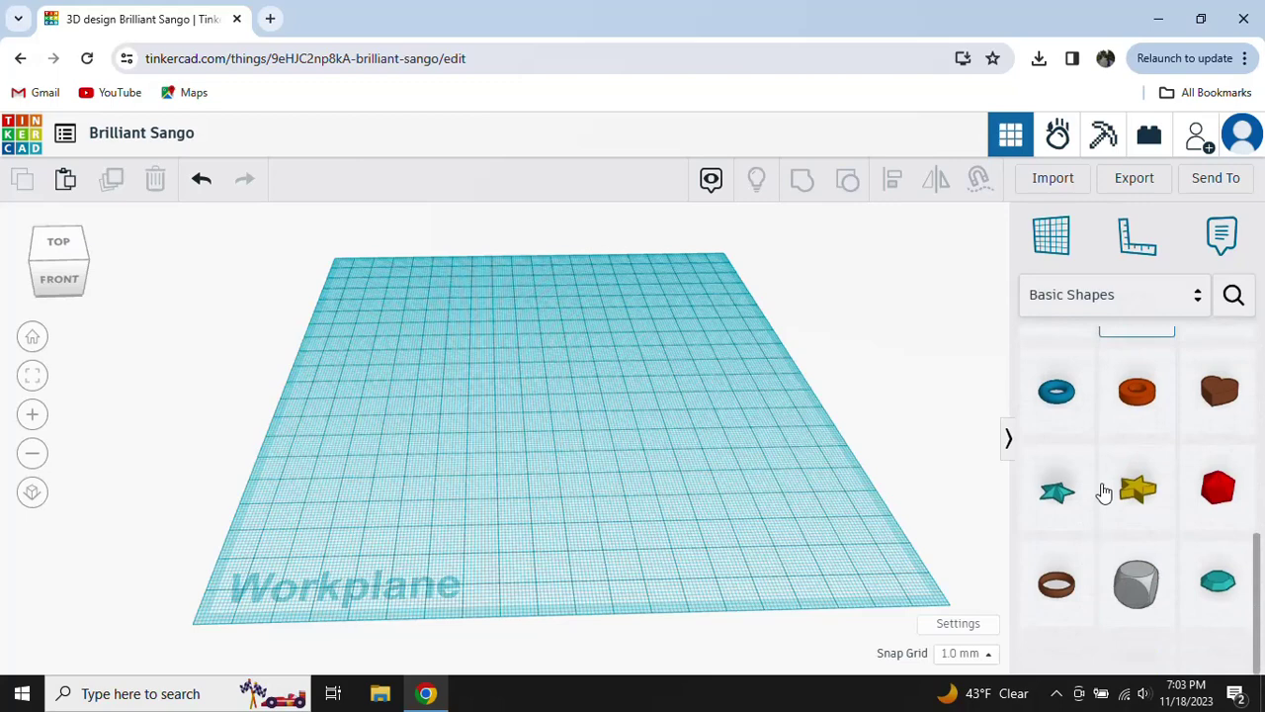
scroll(1105, 489, up, 5)
scroll(1121, 517, down, 1)
scroll(1115, 554, down, 1)
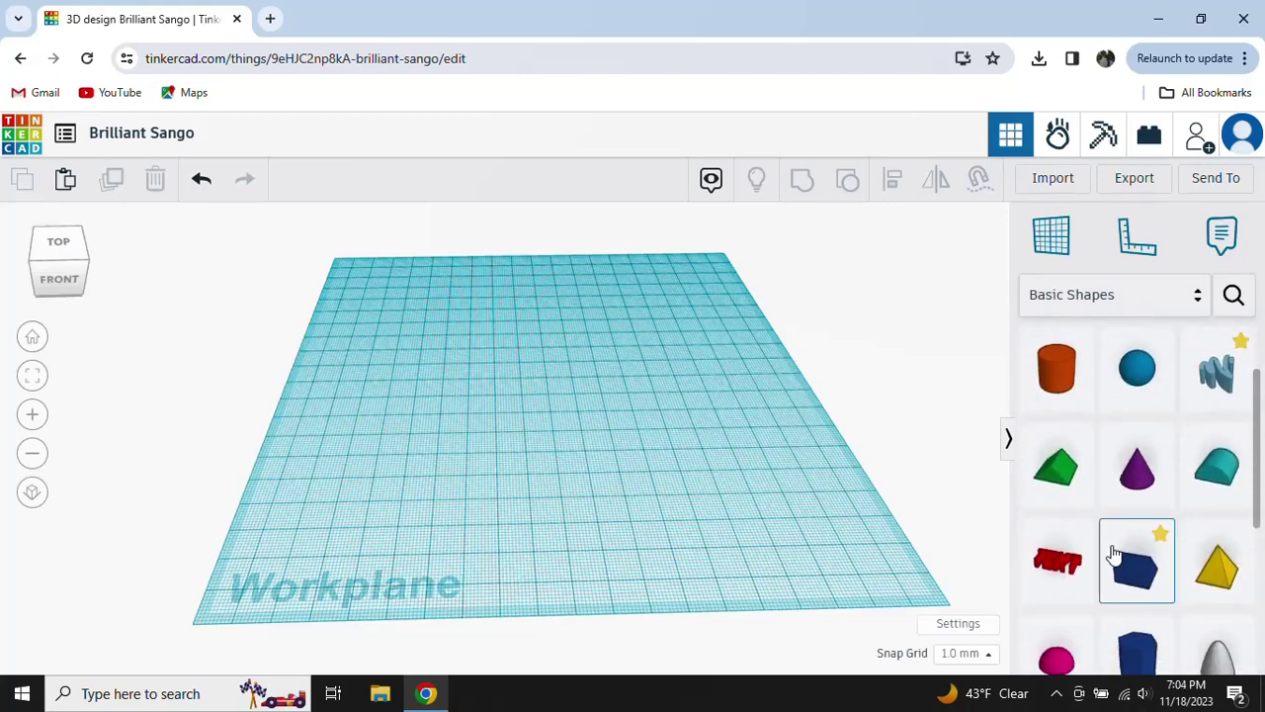
scroll(1099, 556, down, 2)
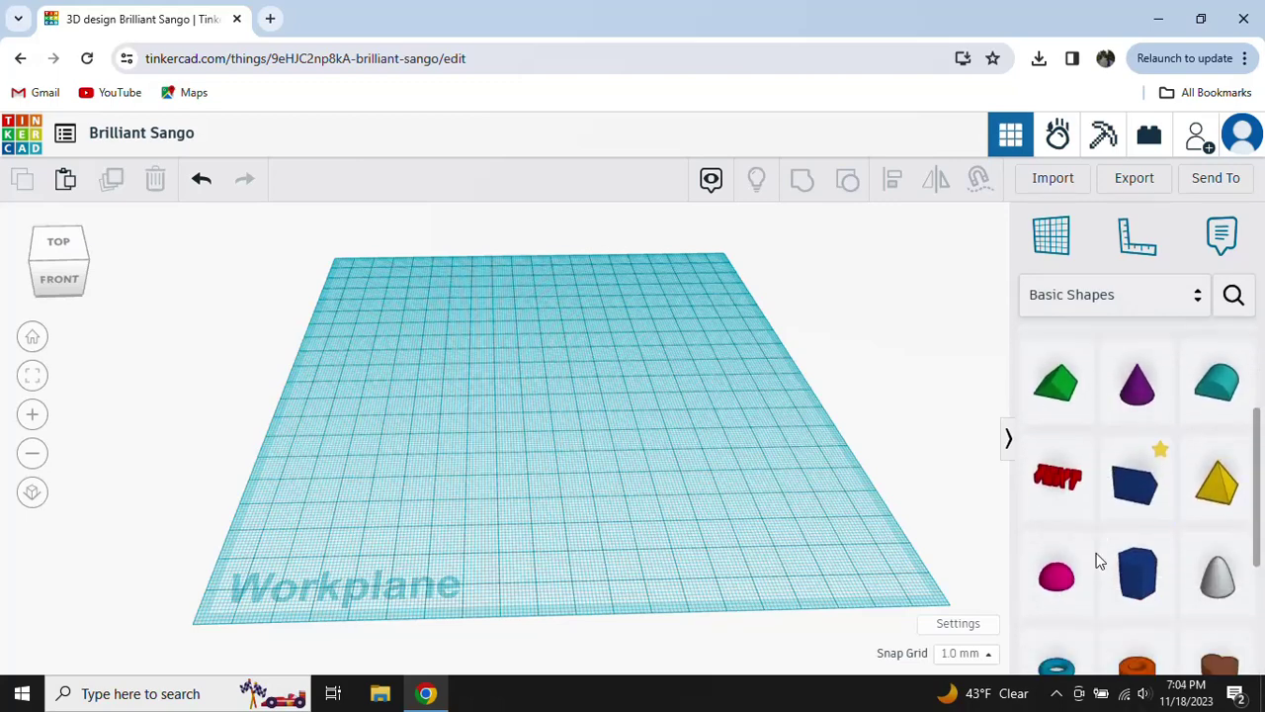
Place a Text shape on the workplane and replace its lettering with 'r7fc8etf8'
click(1078, 483)
click(608, 413)
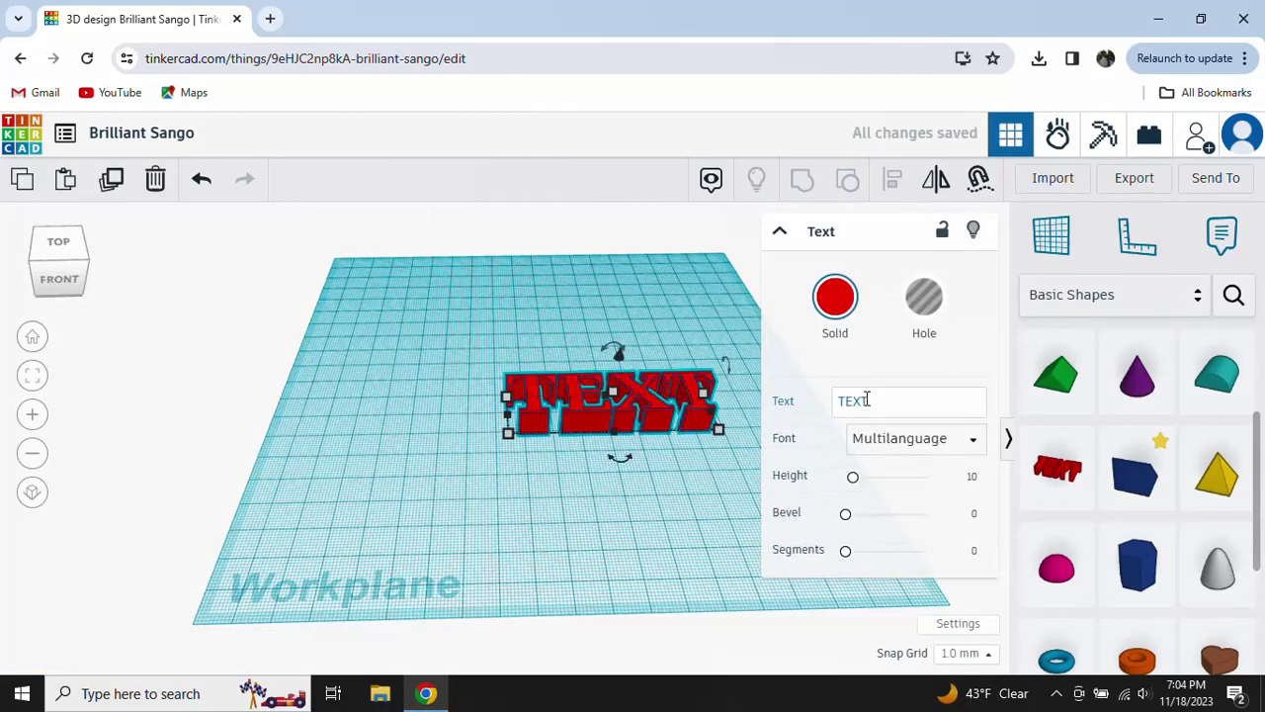
double_click(866, 398)
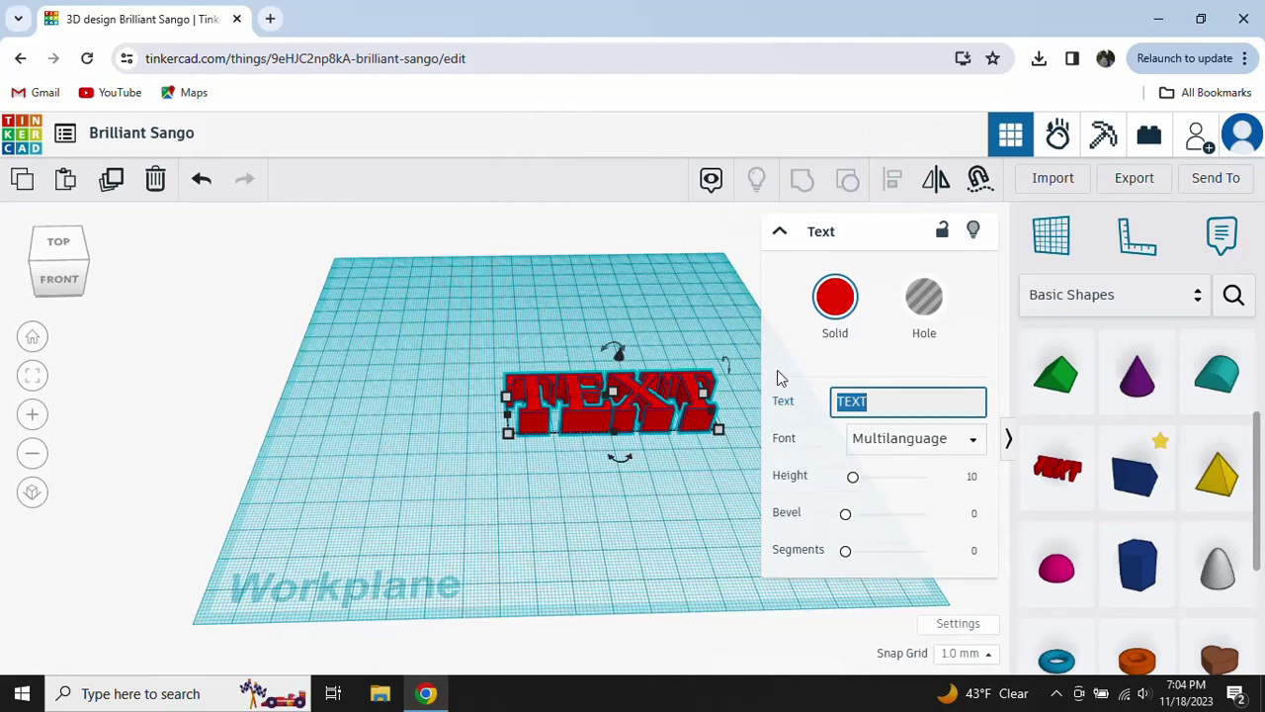
key(BackSpace)
text(r7fc8etf8)
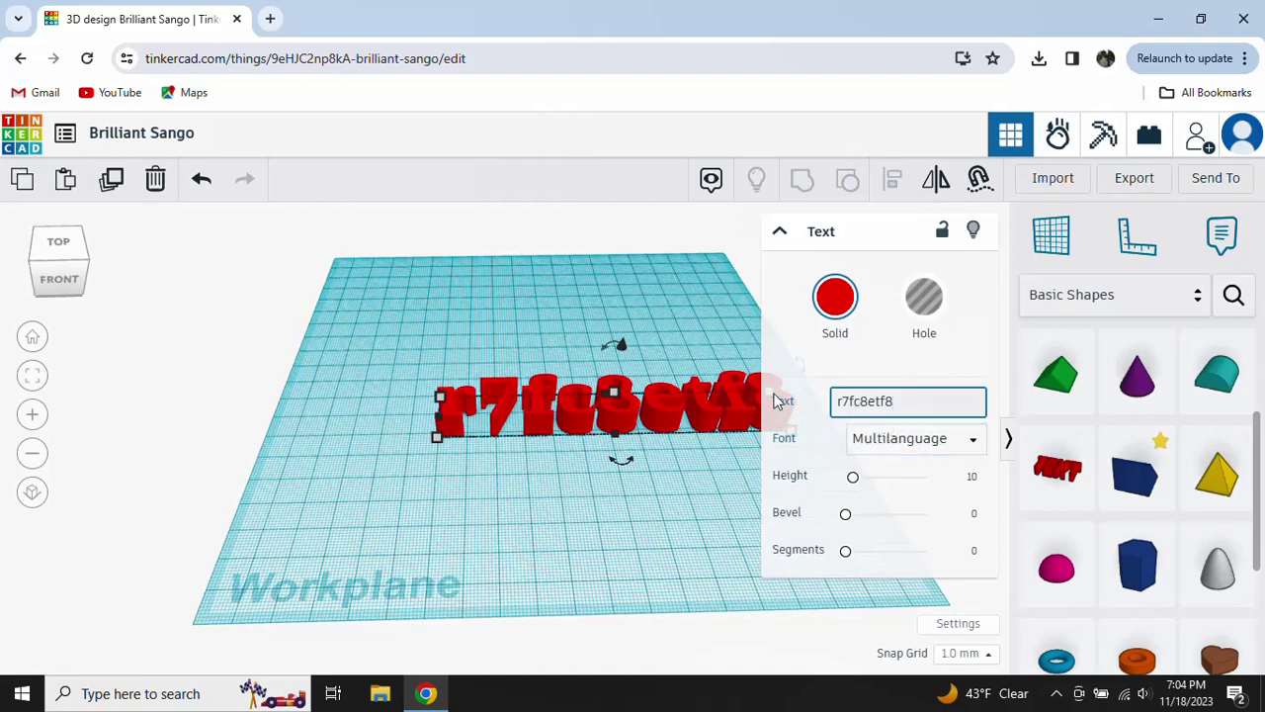
click(581, 295)
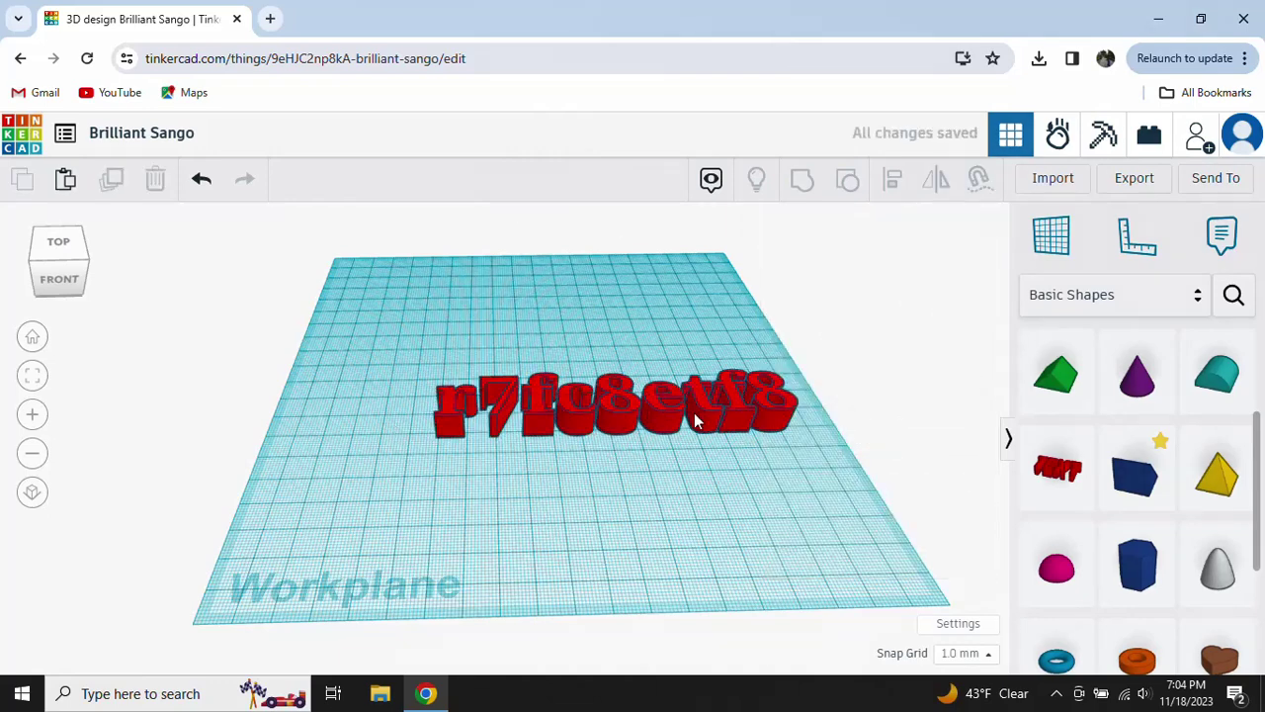
click(656, 408)
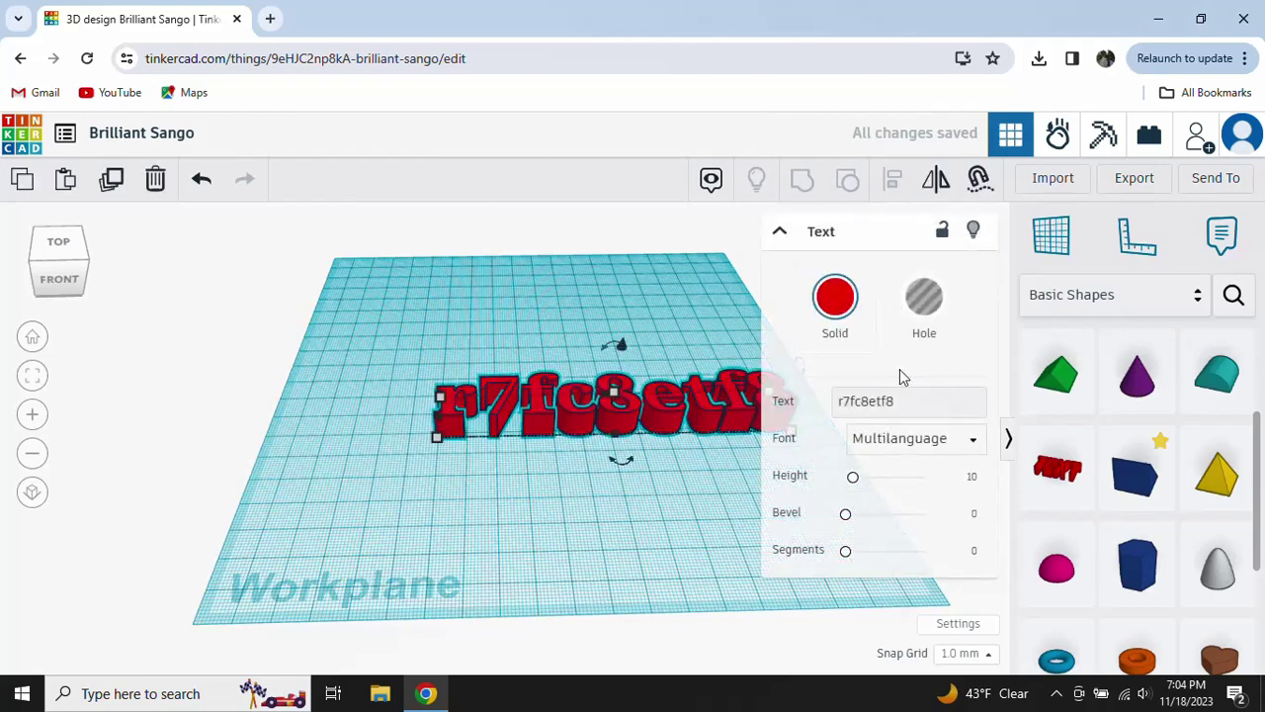
Try yellow, orange and beige solid colours on the text, toggling Transparent on and off
click(835, 300)
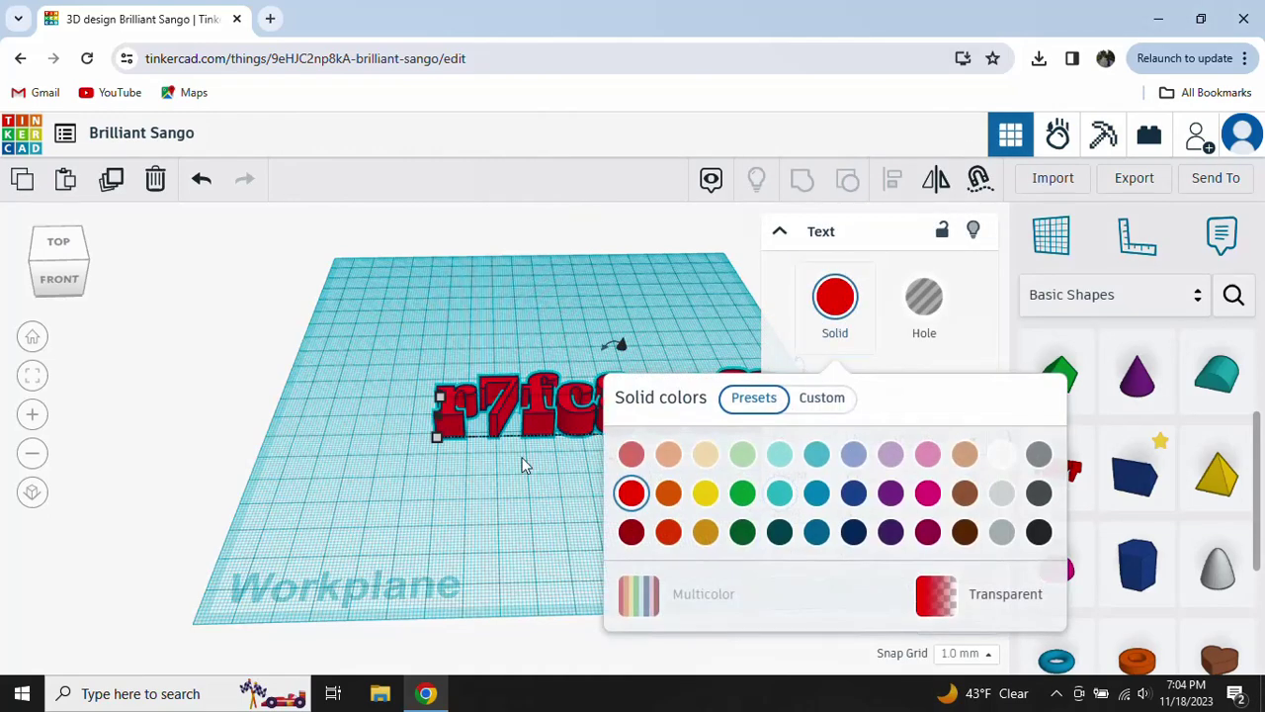
click(705, 492)
click(668, 492)
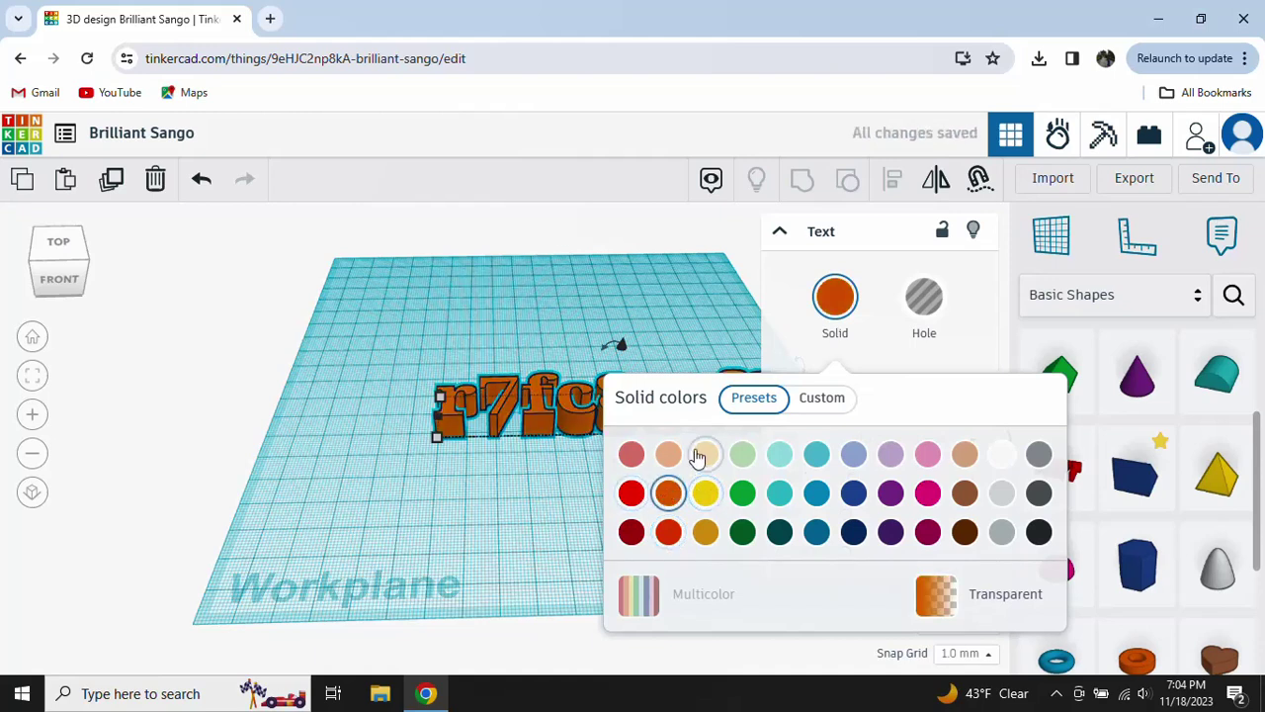
click(705, 453)
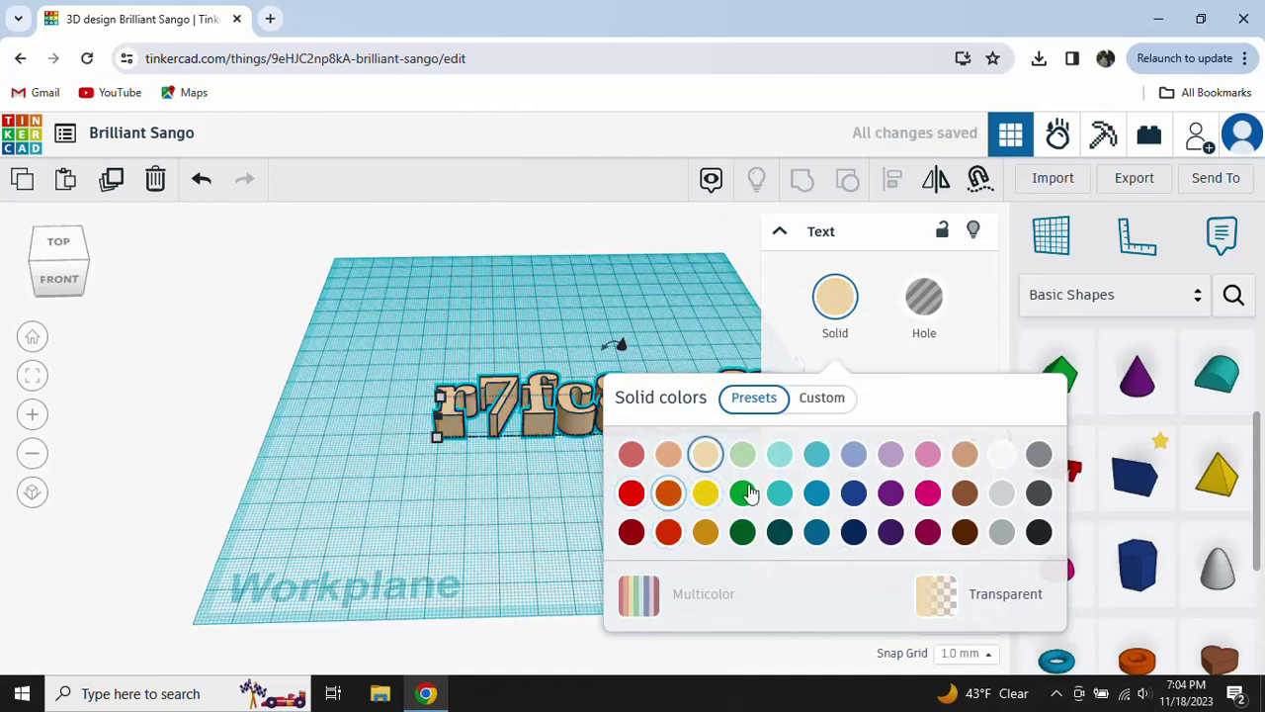
click(934, 595)
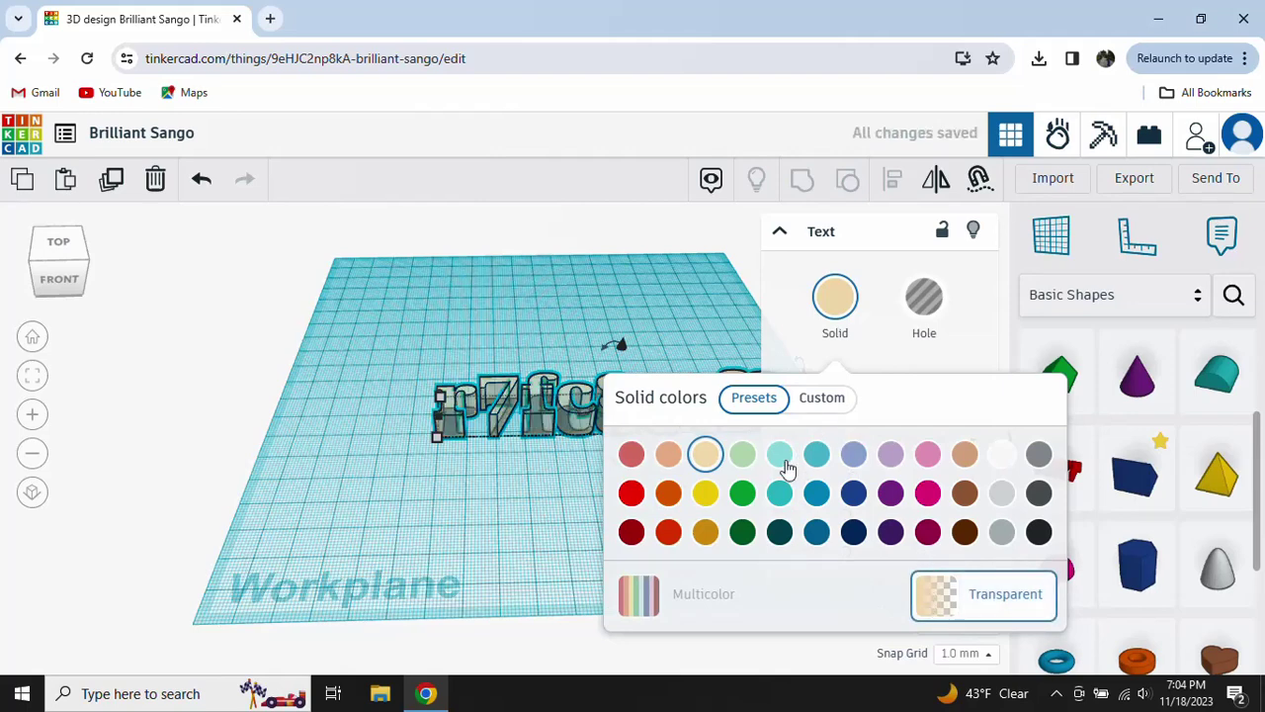
click(945, 605)
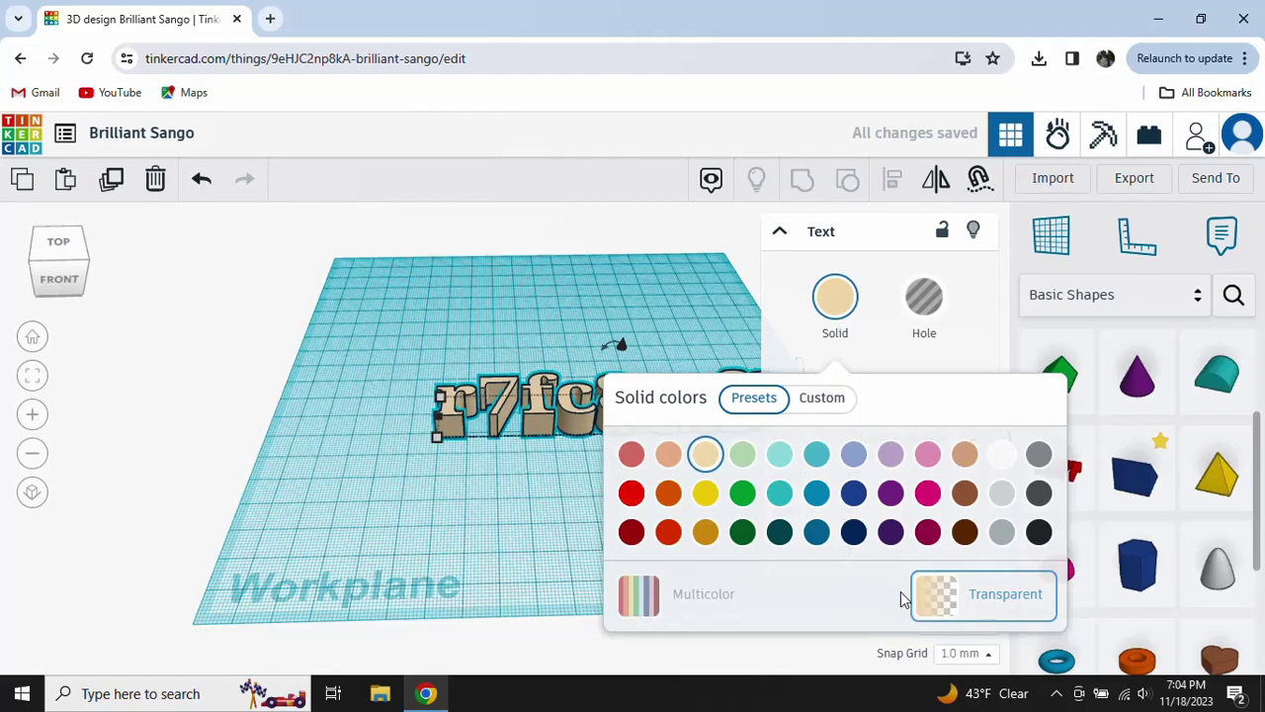
click(938, 595)
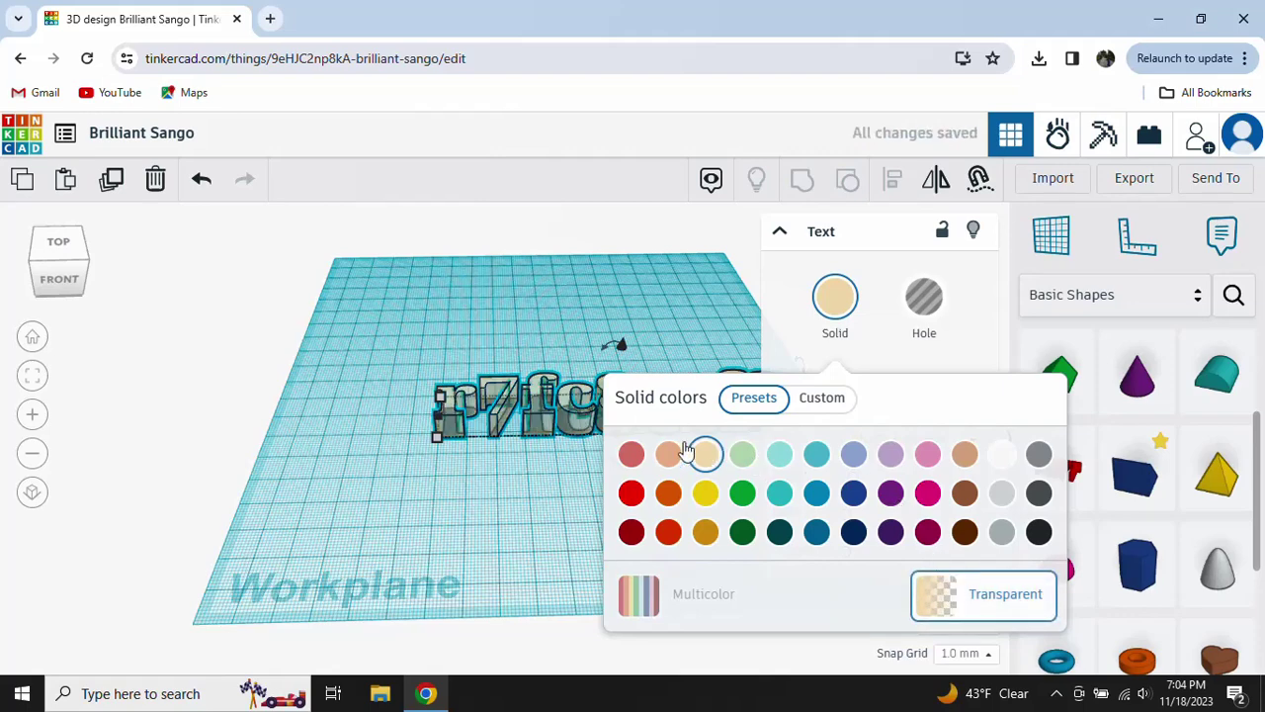
Try several more preset colours, then settle on solid gold and deselect the text
click(668, 472)
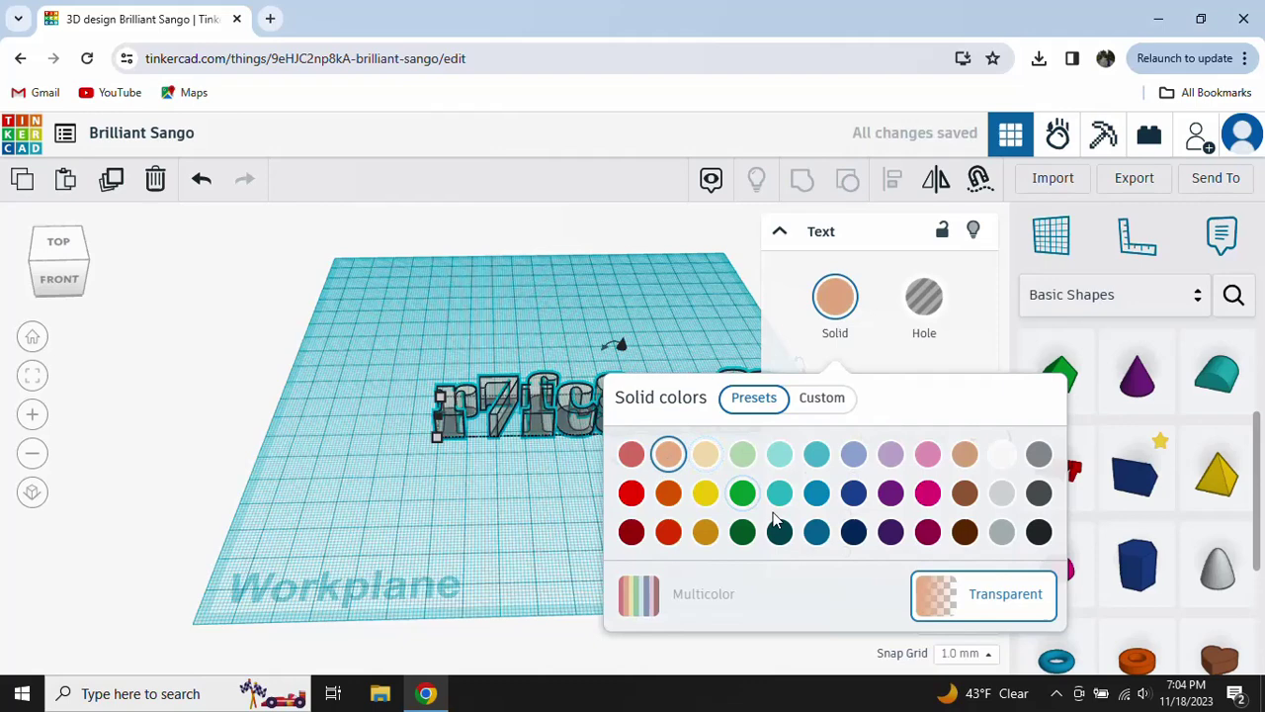
click(965, 493)
click(817, 492)
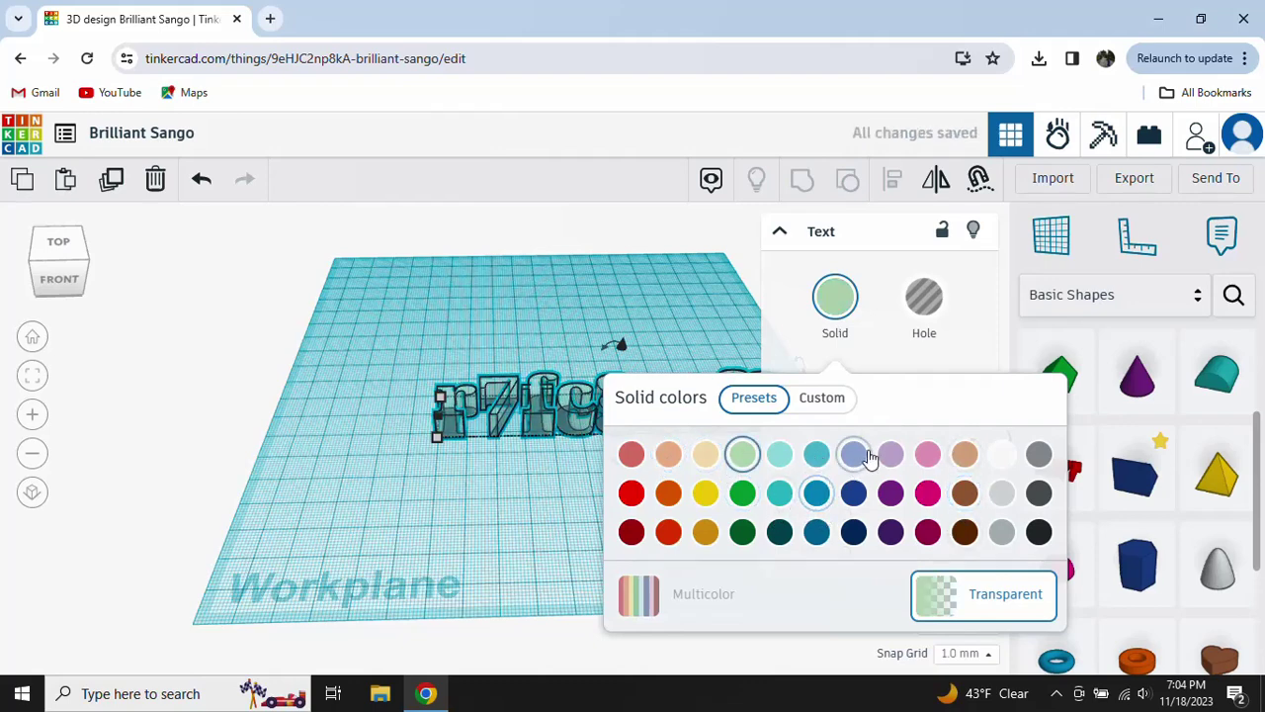
click(702, 460)
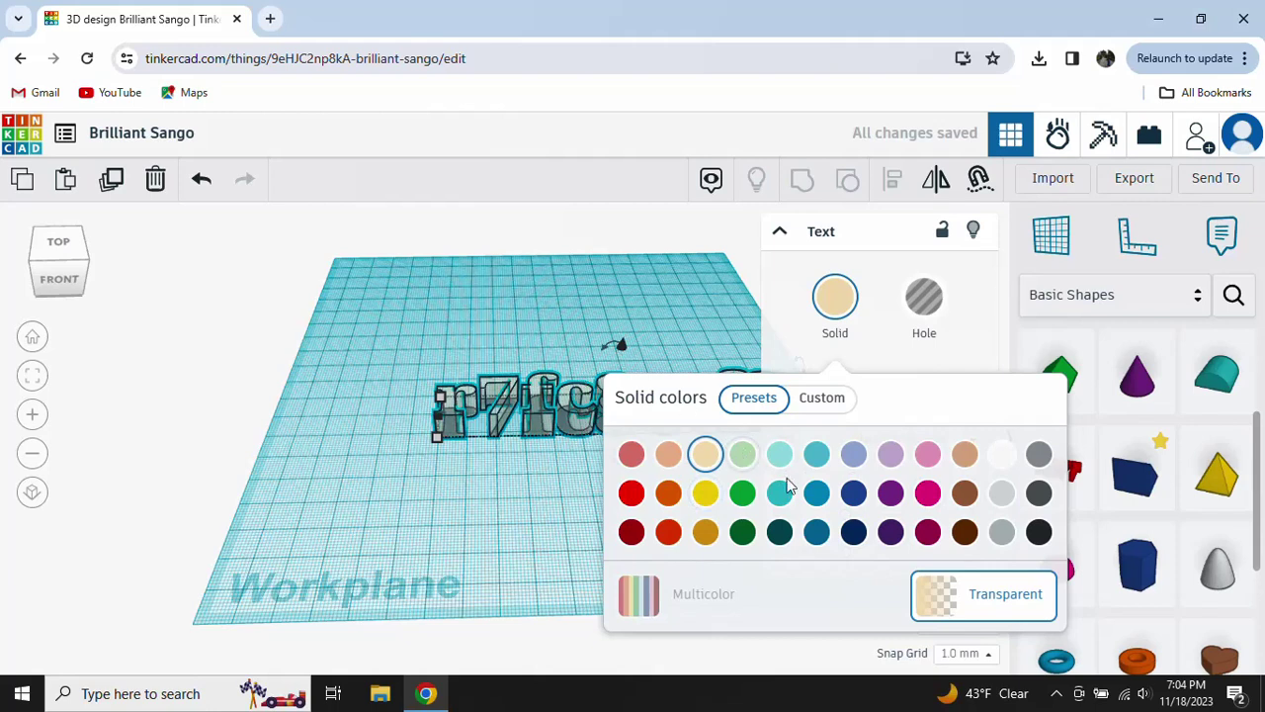
click(743, 454)
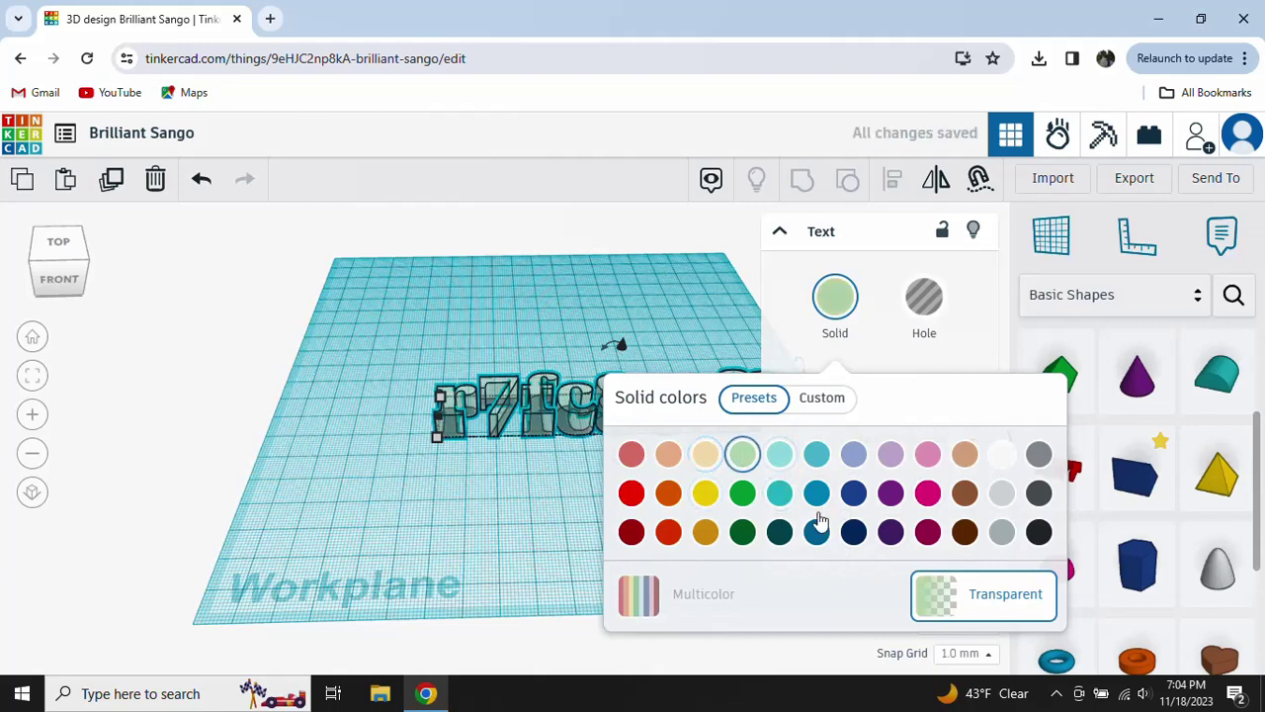
click(919, 601)
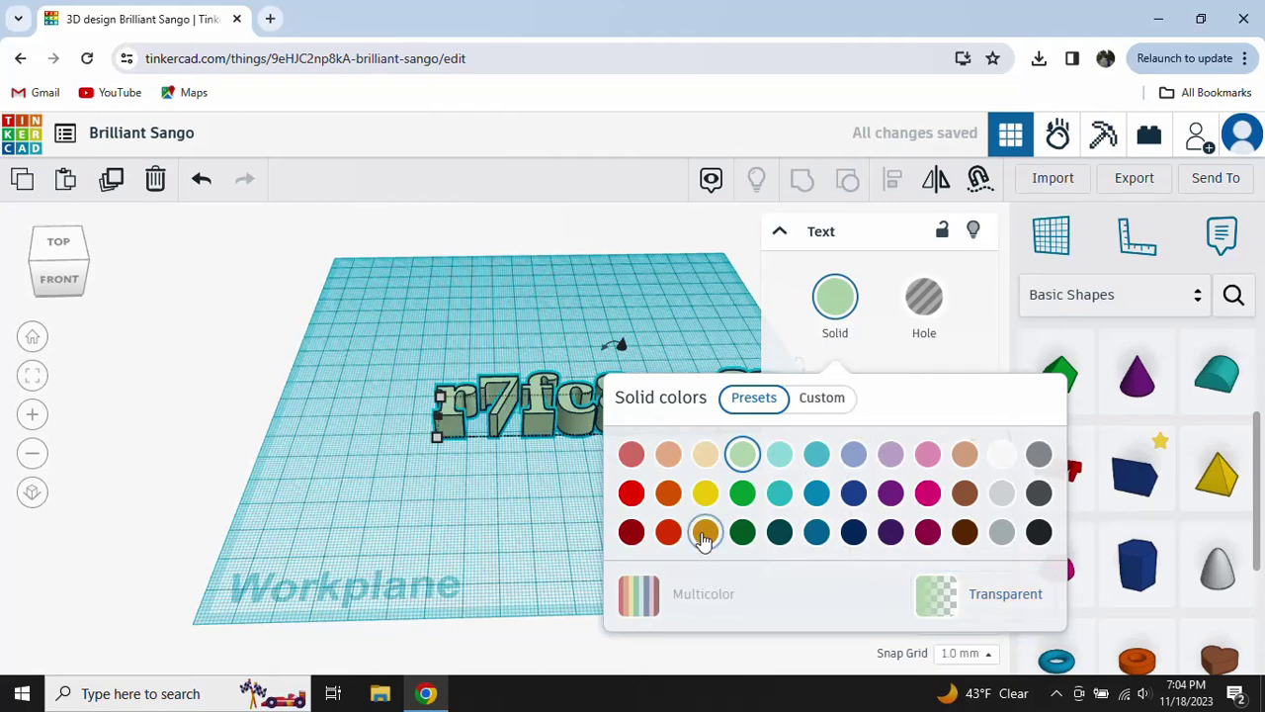
click(705, 531)
click(459, 485)
scroll(569, 554, down, 1)
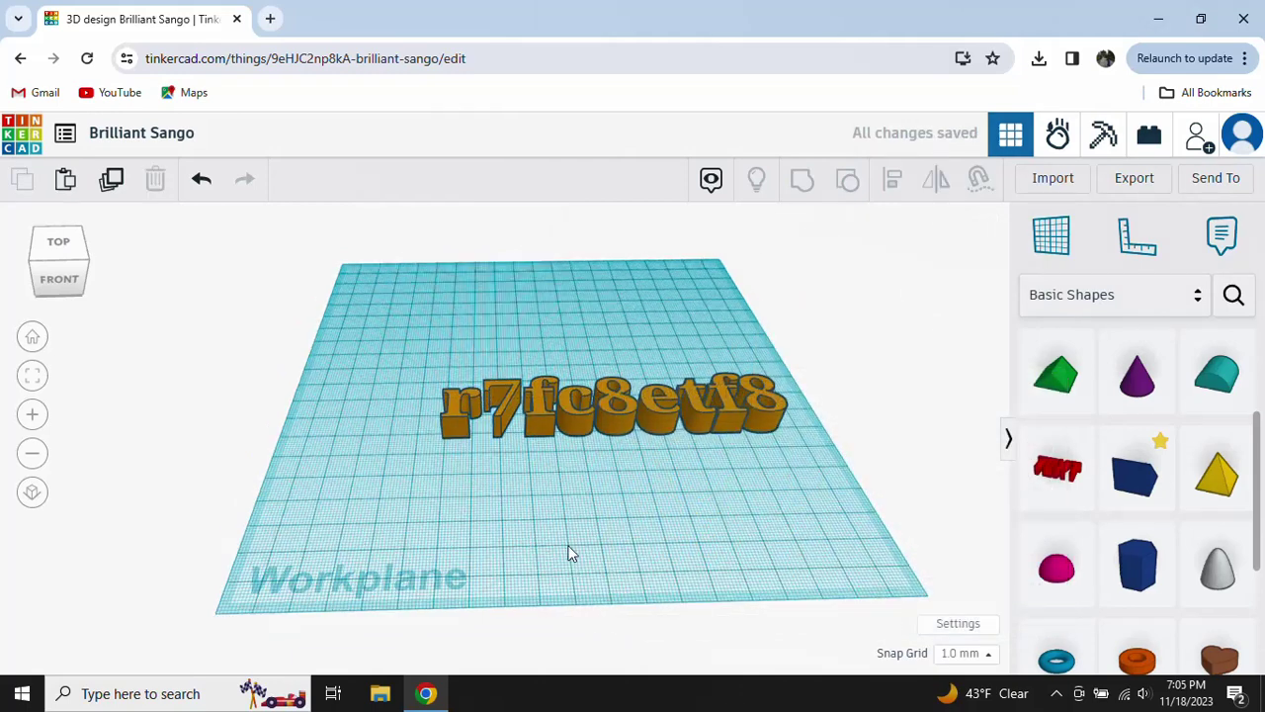
Scale the gold text proportionally and adjust its depth
click(575, 424)
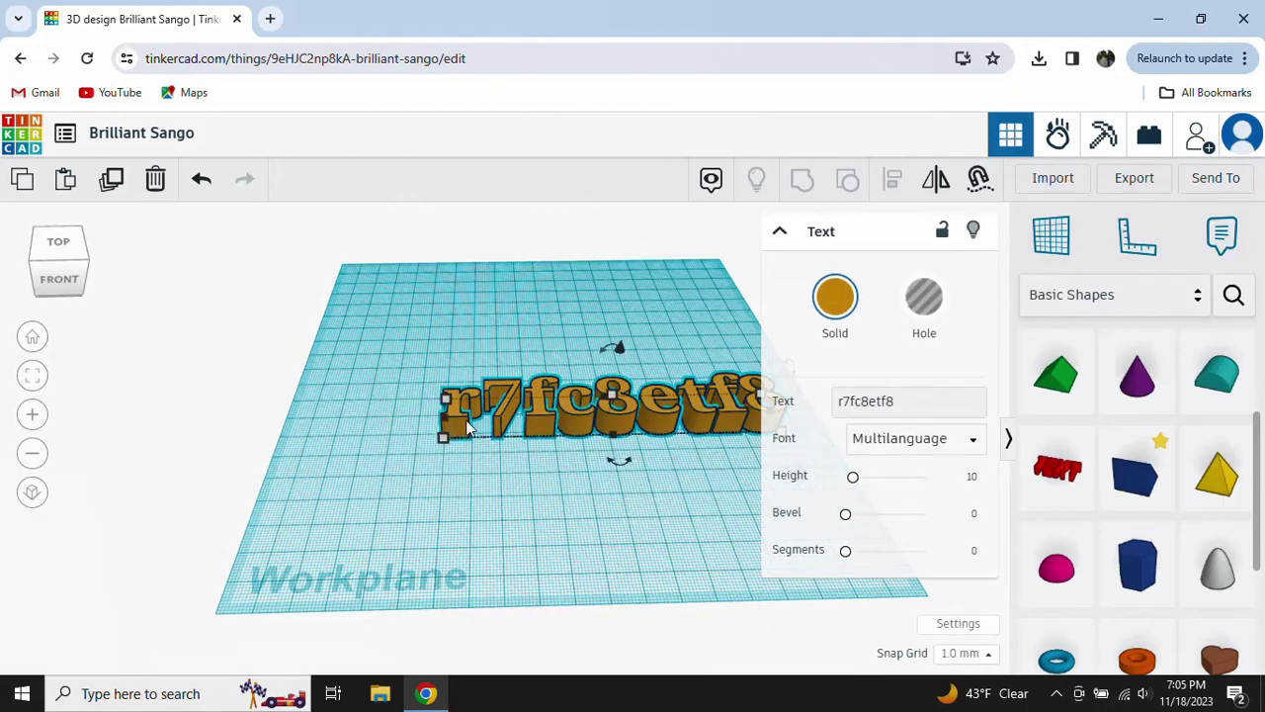
mouse_move(448, 441)
drag(442, 445, 415, 461)
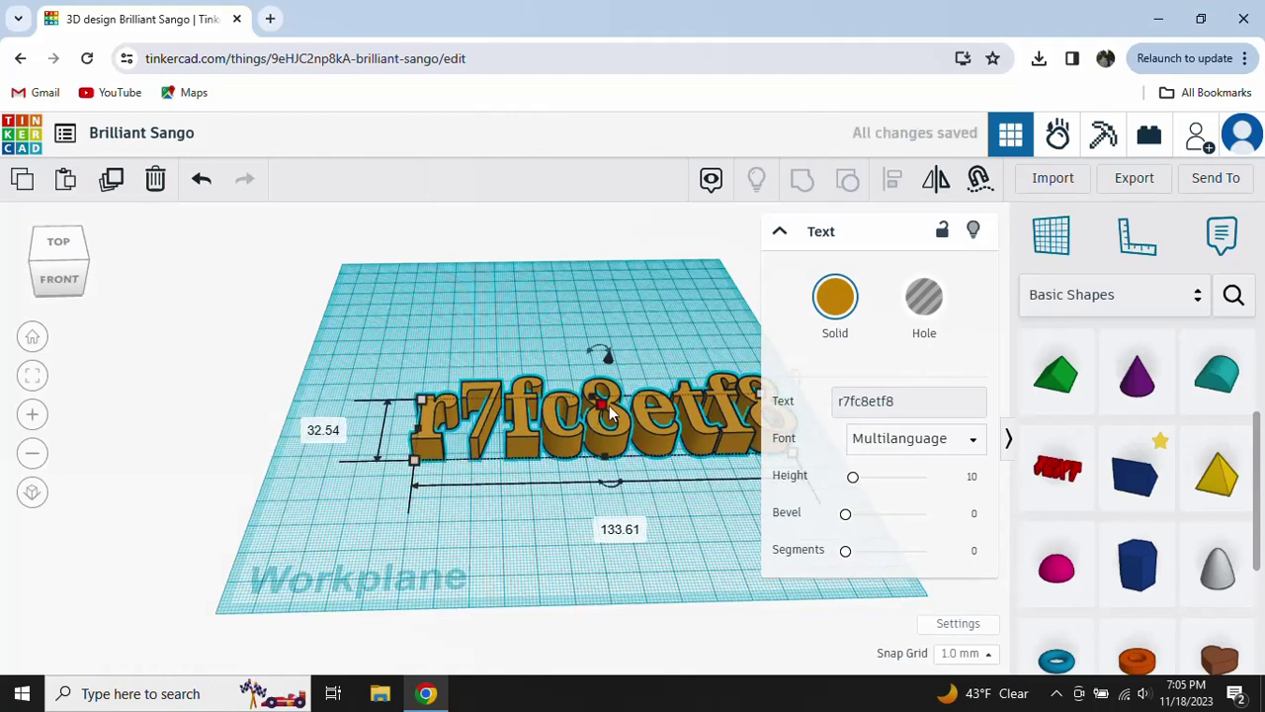
mouse_move(600, 401)
mouse_down()
mouse_move(600, 432)
mouse_move(600, 420)
mouse_up()
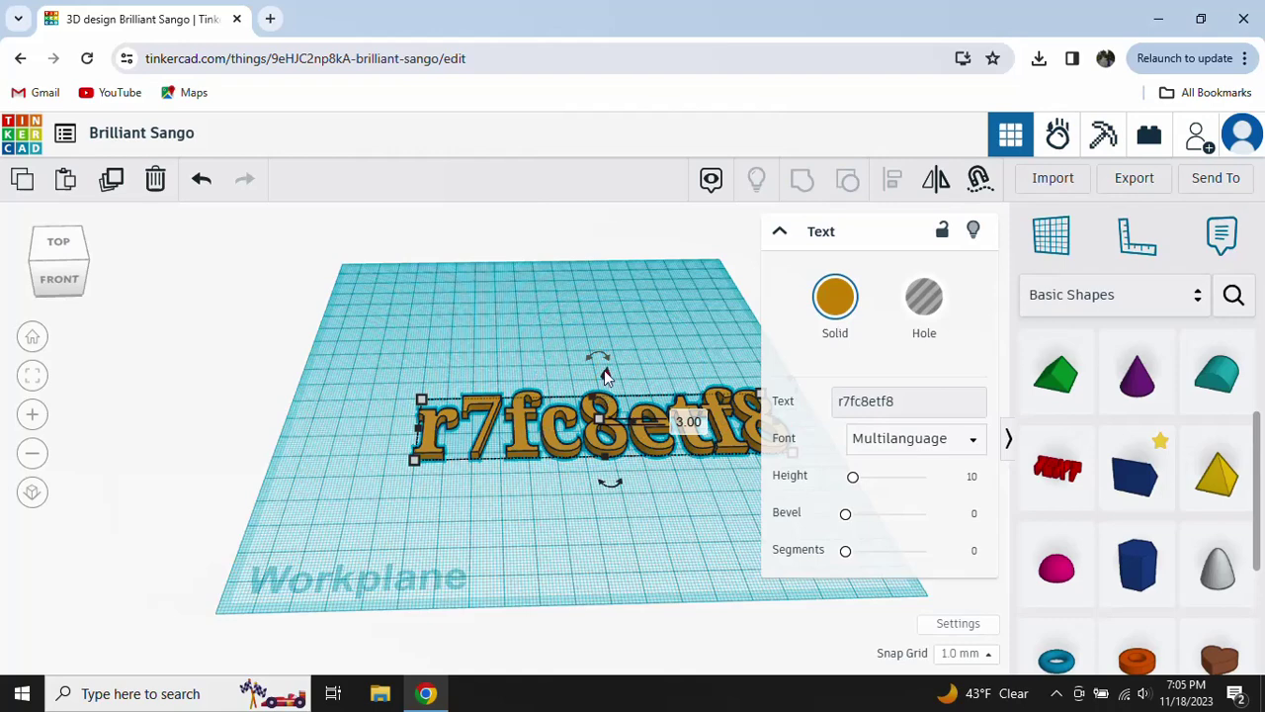
Raise the text above the workplane and rotate it to about −26°
drag(604, 370, 671, 275)
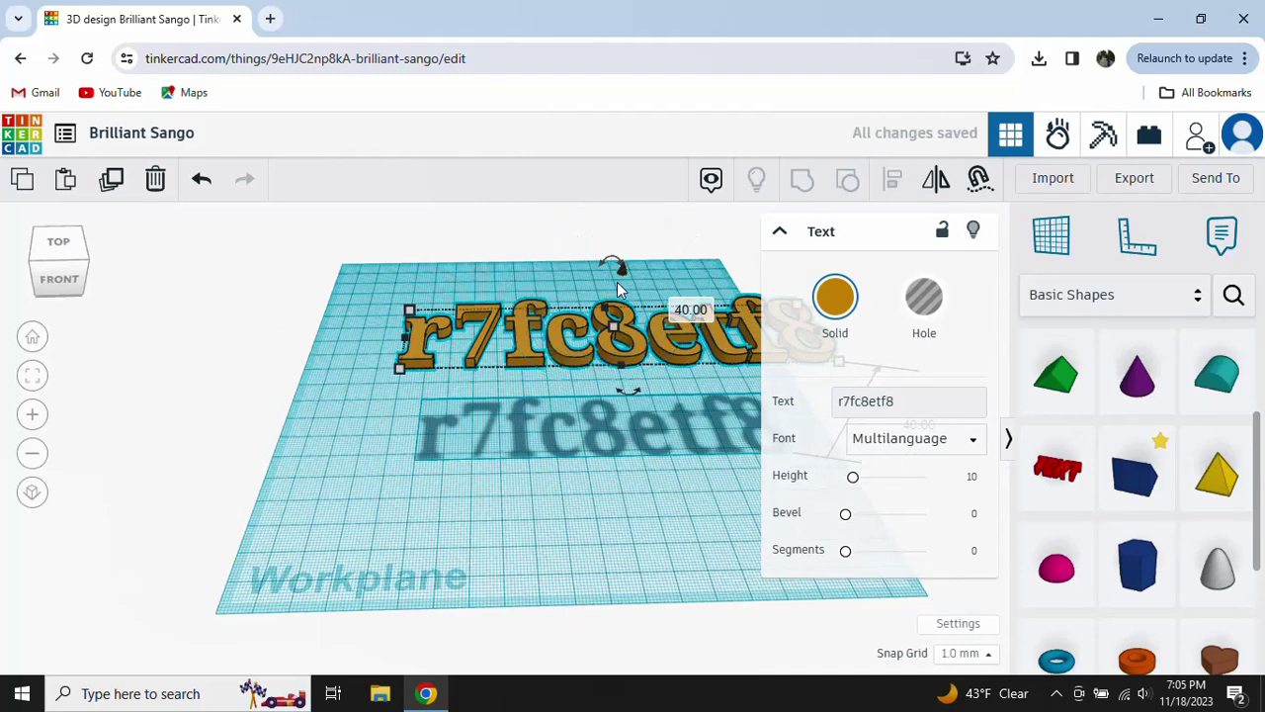
drag(620, 273, 621, 354)
drag(610, 462, 432, 513)
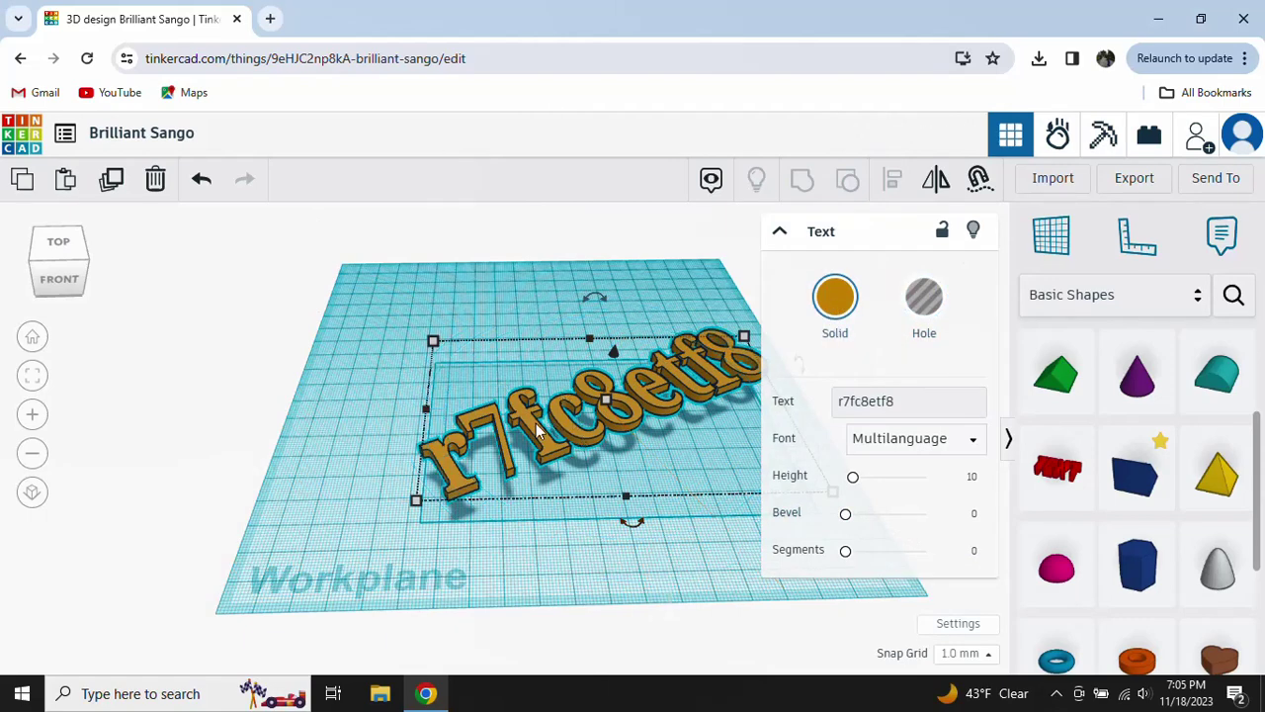
Delete and restore the text, then view the design as voxel blocks and then as bricks
click(155, 185)
click(201, 178)
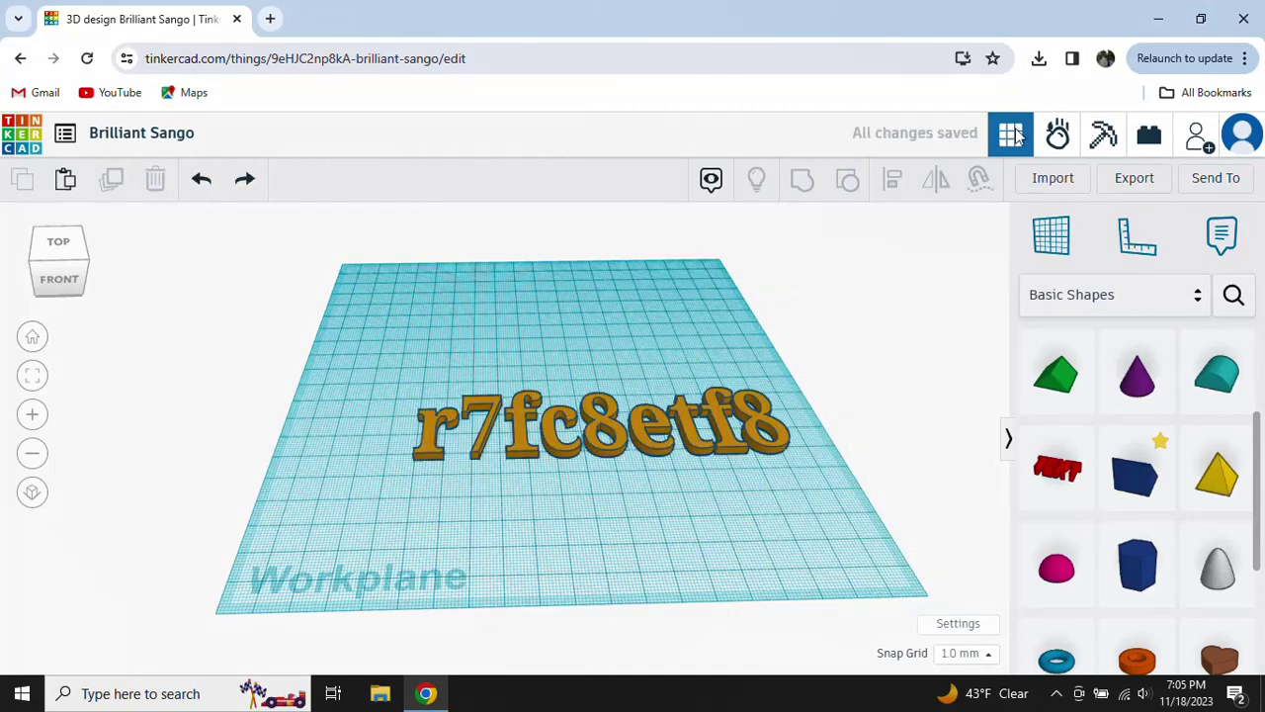
click(1101, 141)
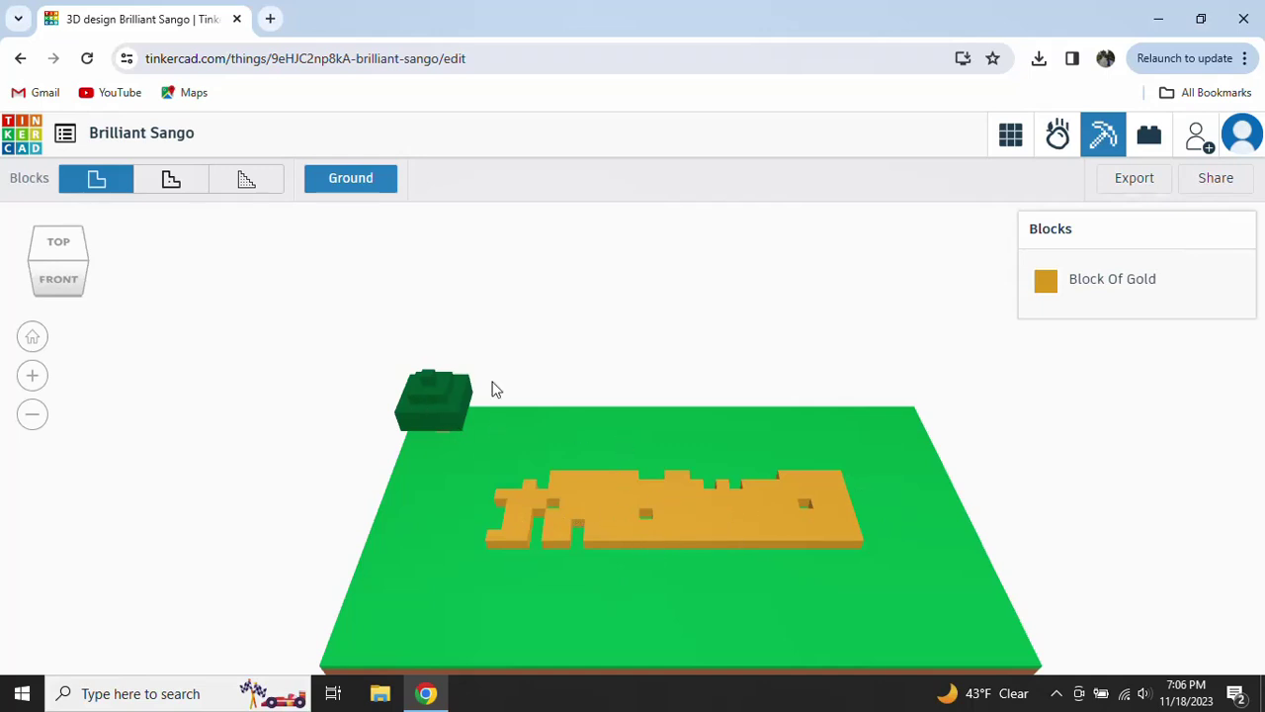
click(1147, 138)
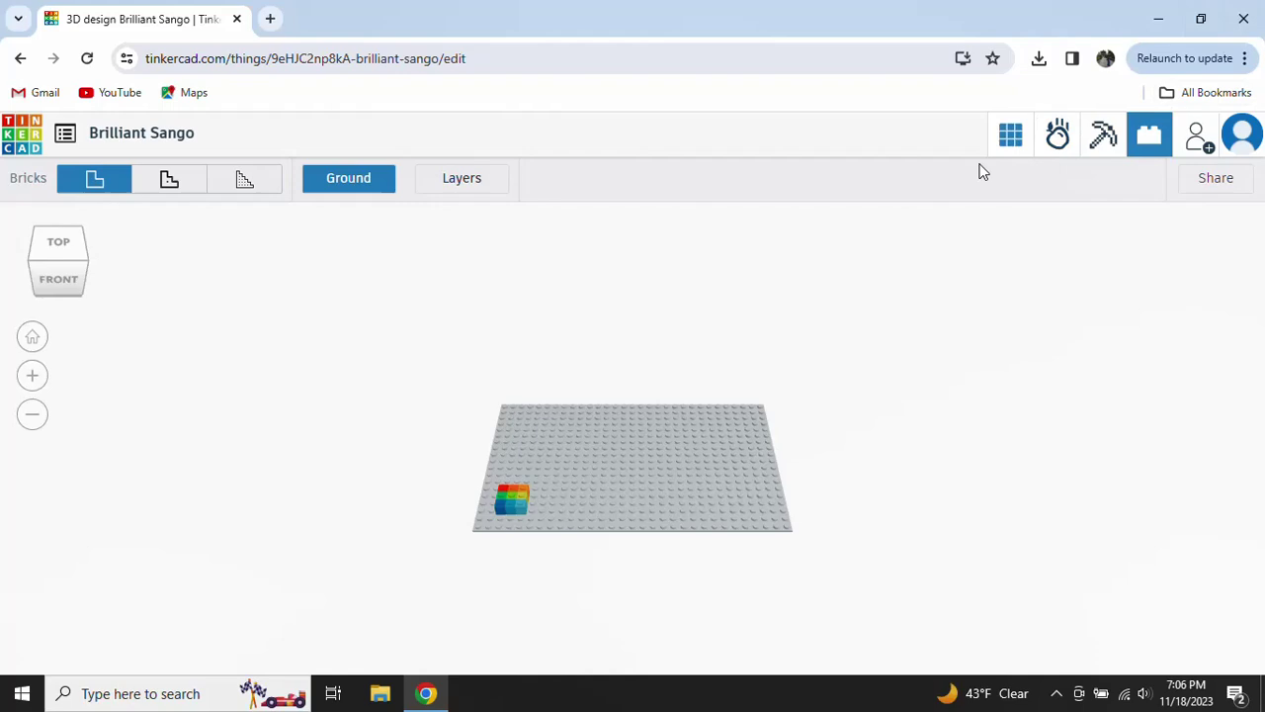
Return to the 3D Design workplane and delete the r7fc8etf8 text
click(1010, 139)
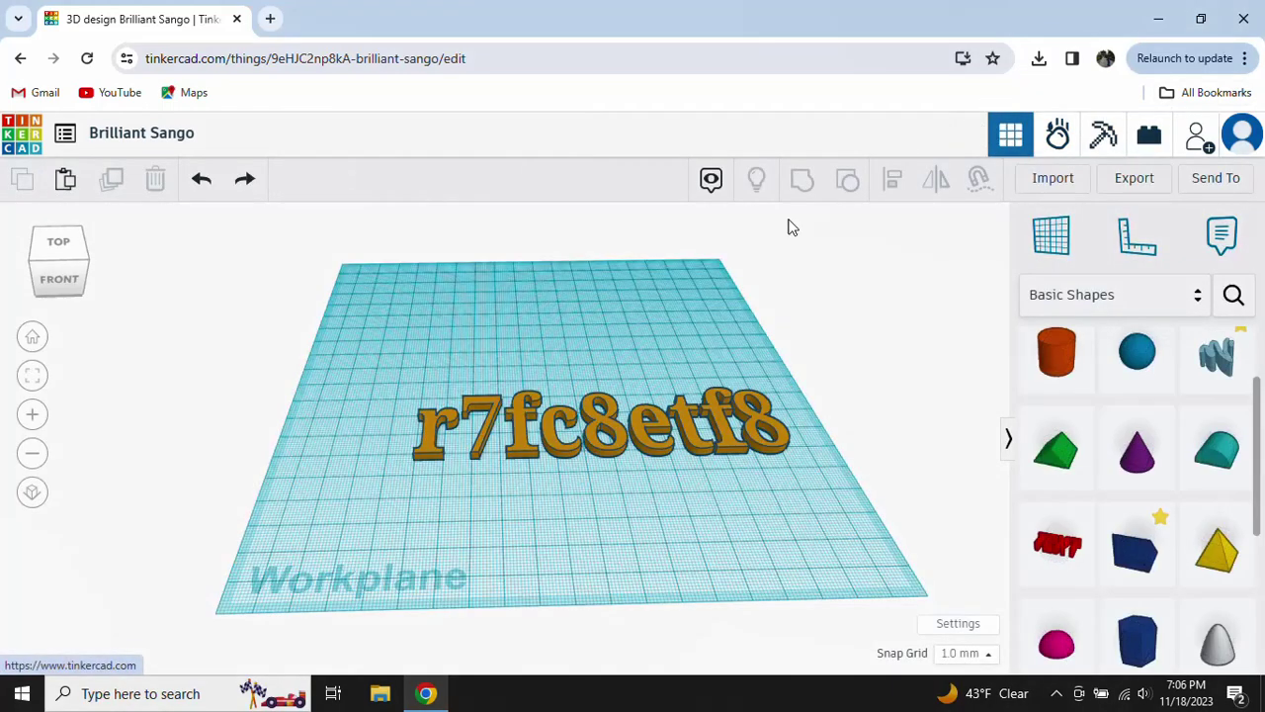
click(429, 438)
right_drag(385, 381, 161, 180)
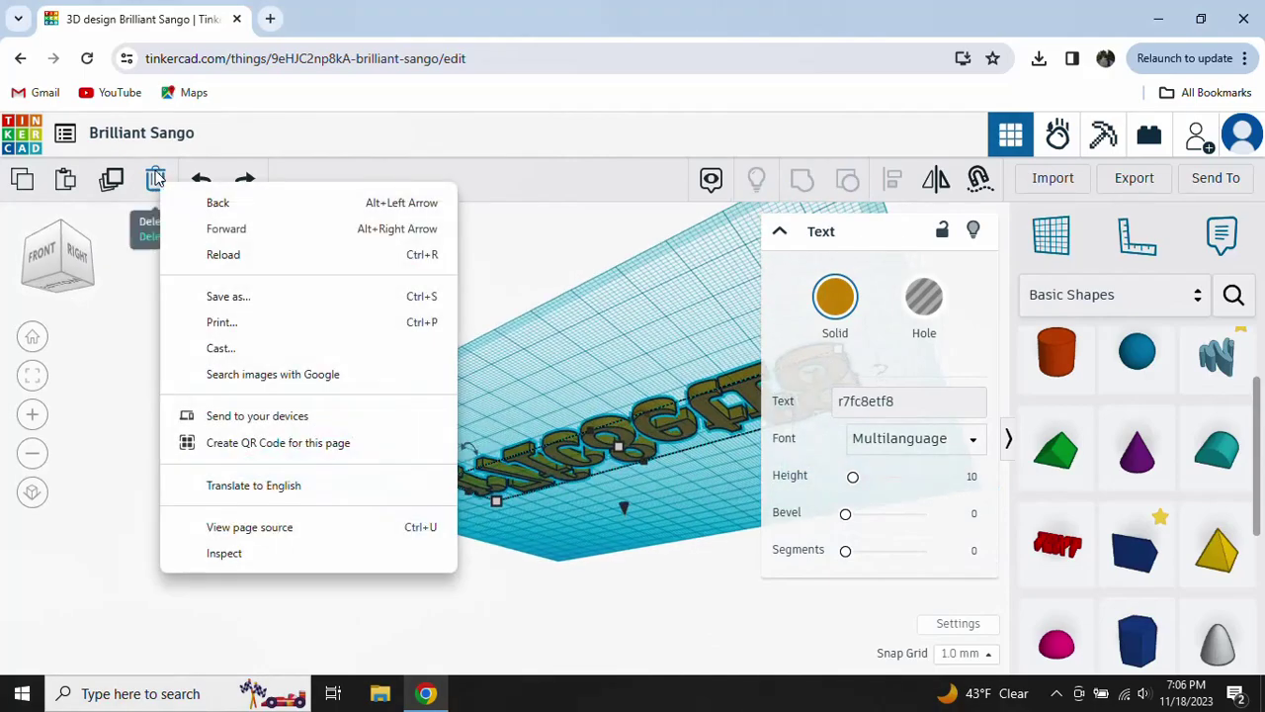
click(155, 178)
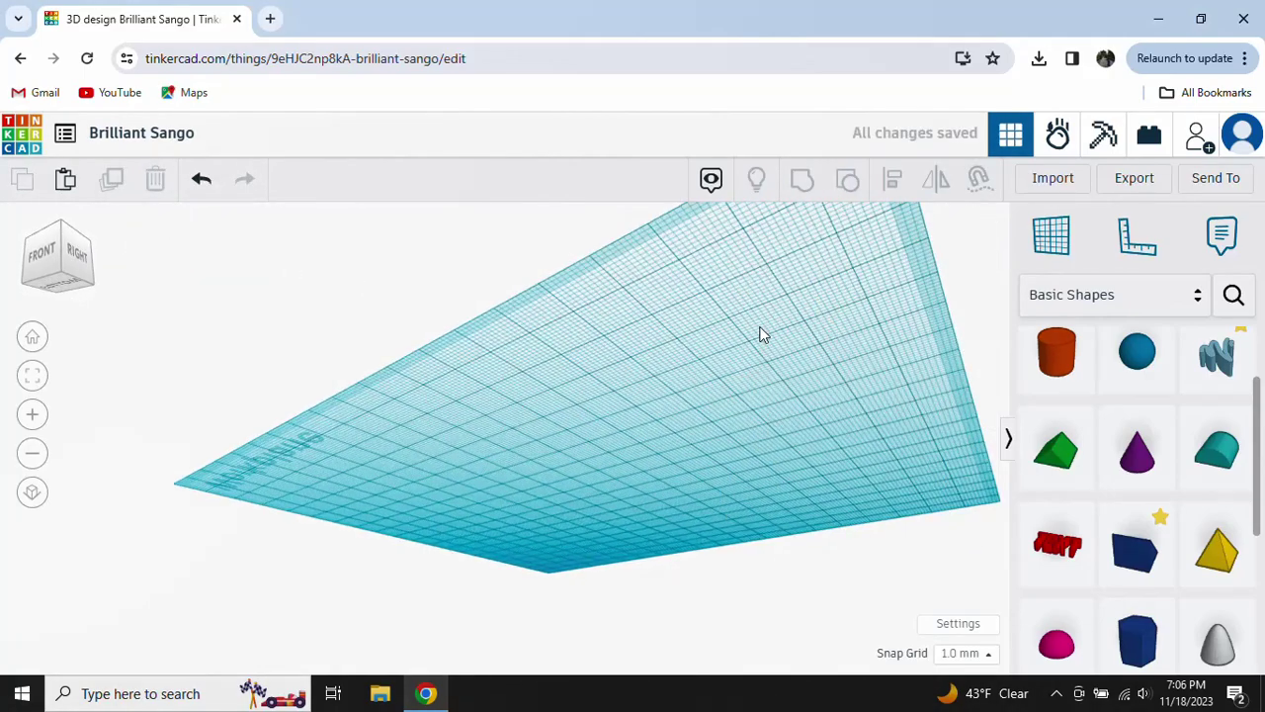
right_drag(761, 335, 843, 448)
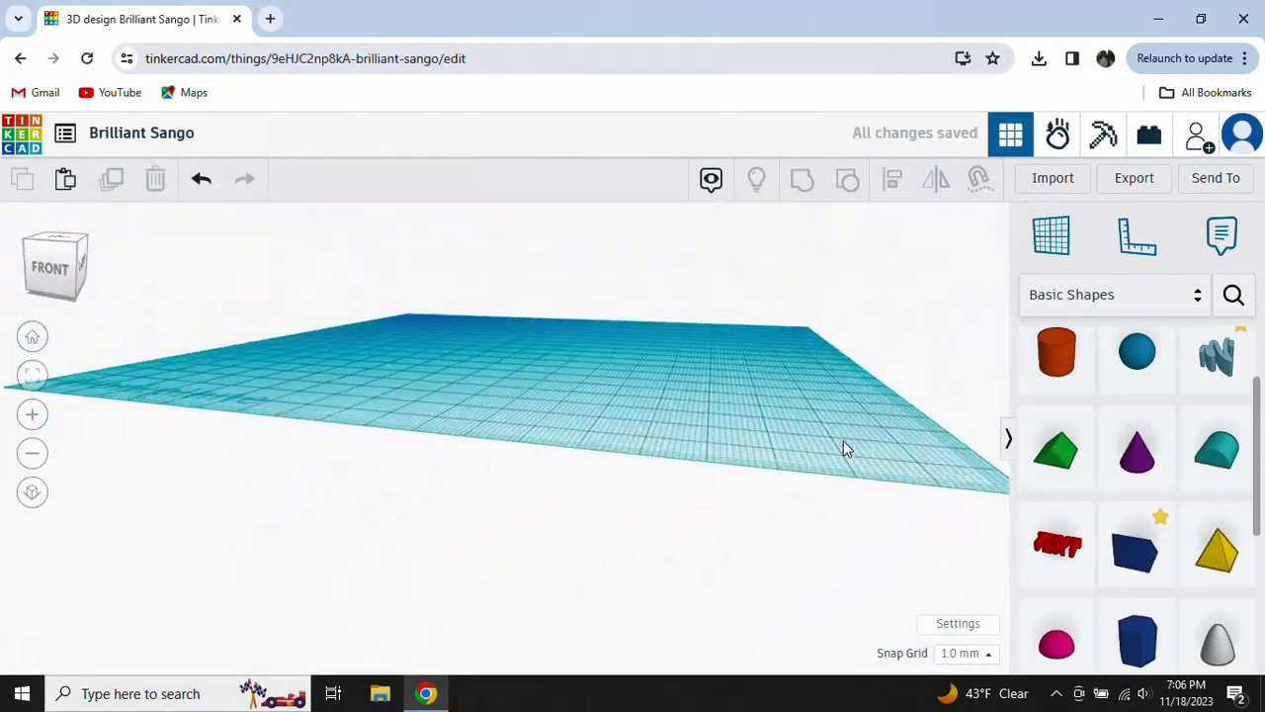
scroll(844, 446, down, 5)
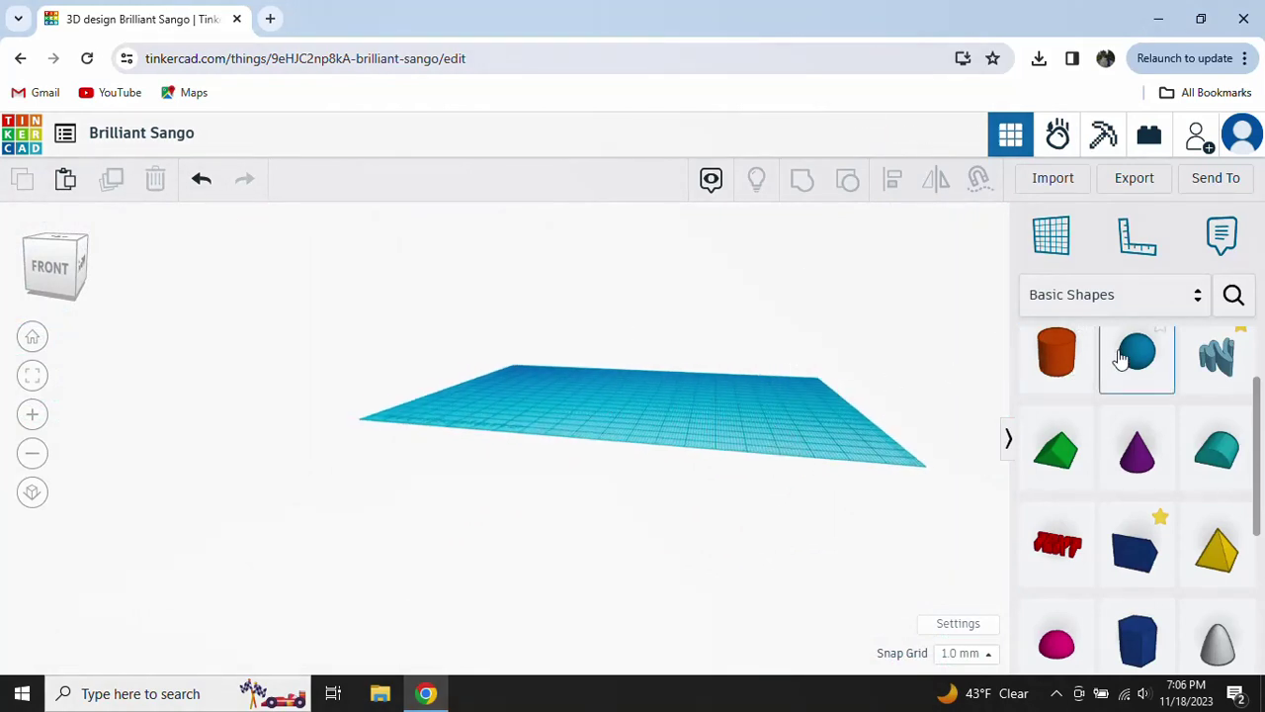
Place an orange cylinder on the workplane with a blue sphere resting on top
drag(1057, 351, 642, 398)
click(751, 324)
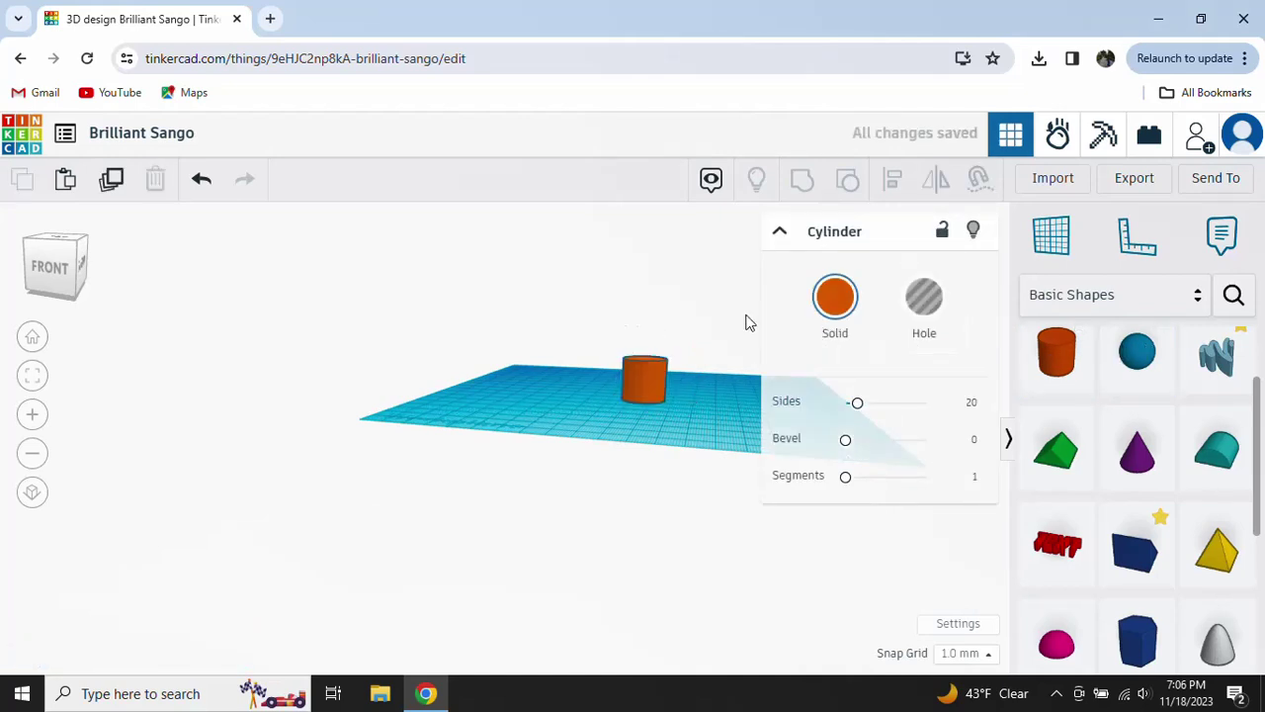
click(1152, 357)
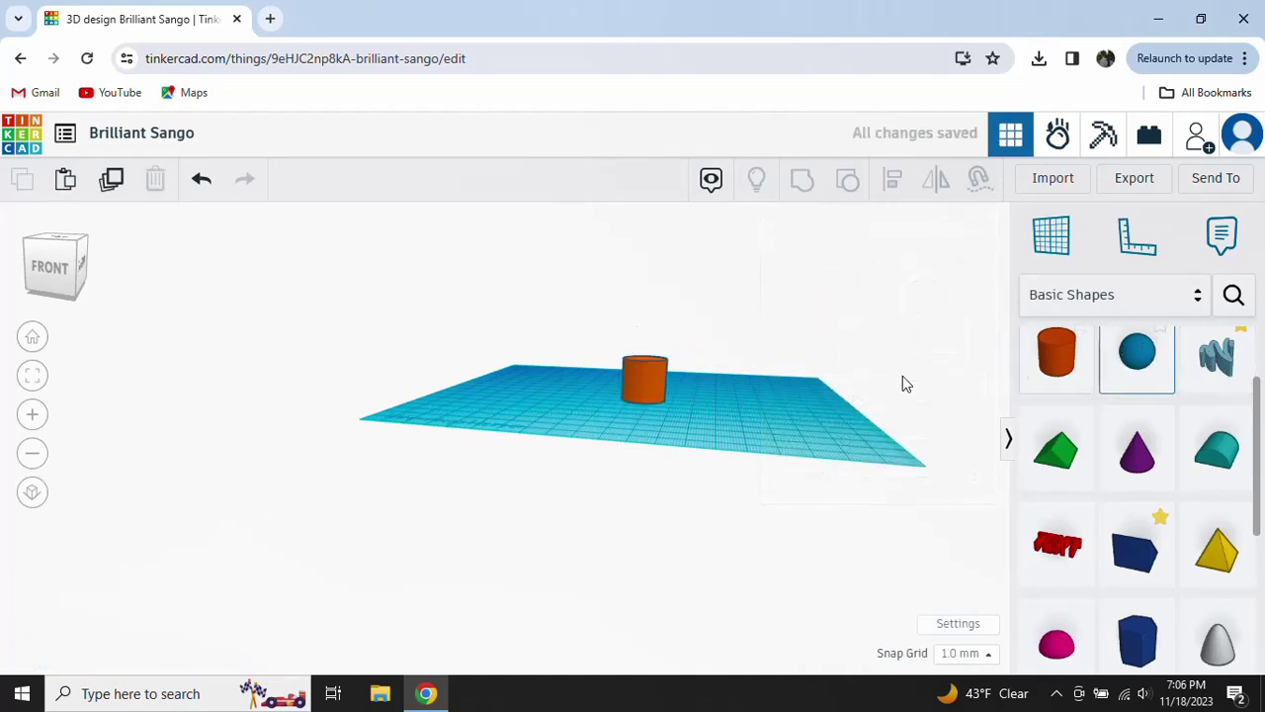
click(650, 358)
click(703, 440)
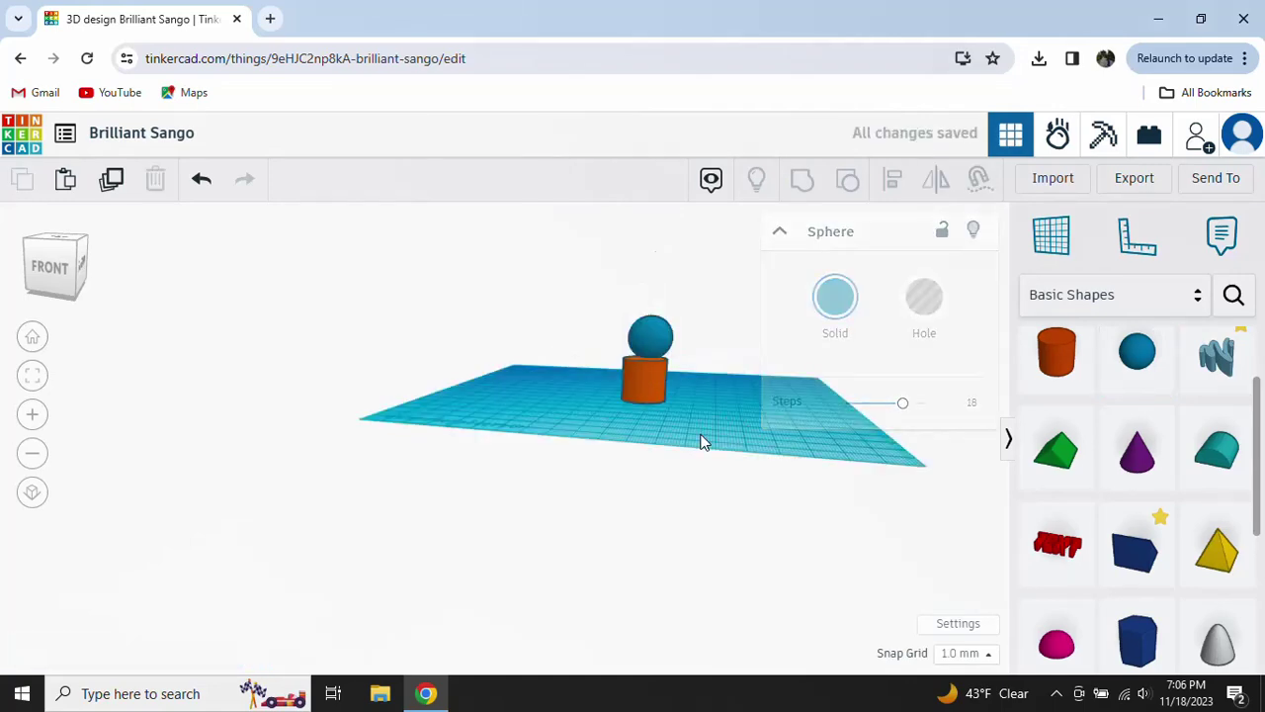
right_drag(725, 445, 734, 484)
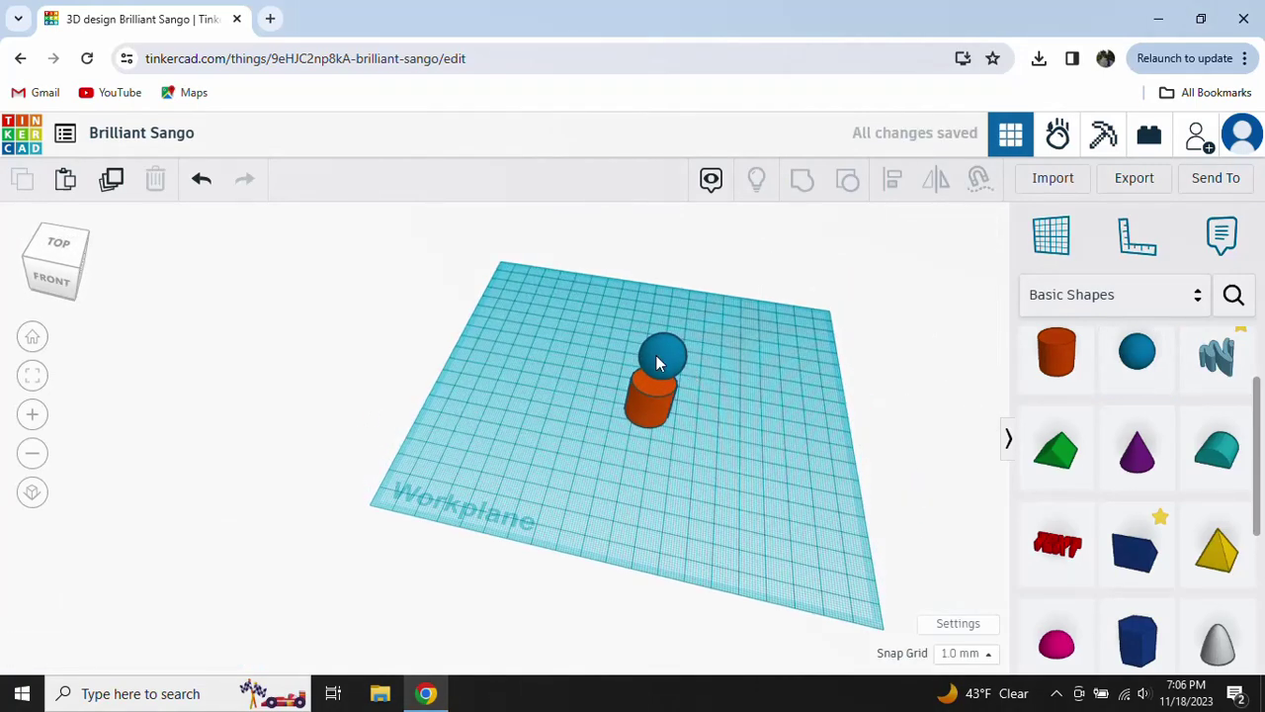
drag(660, 364, 647, 388)
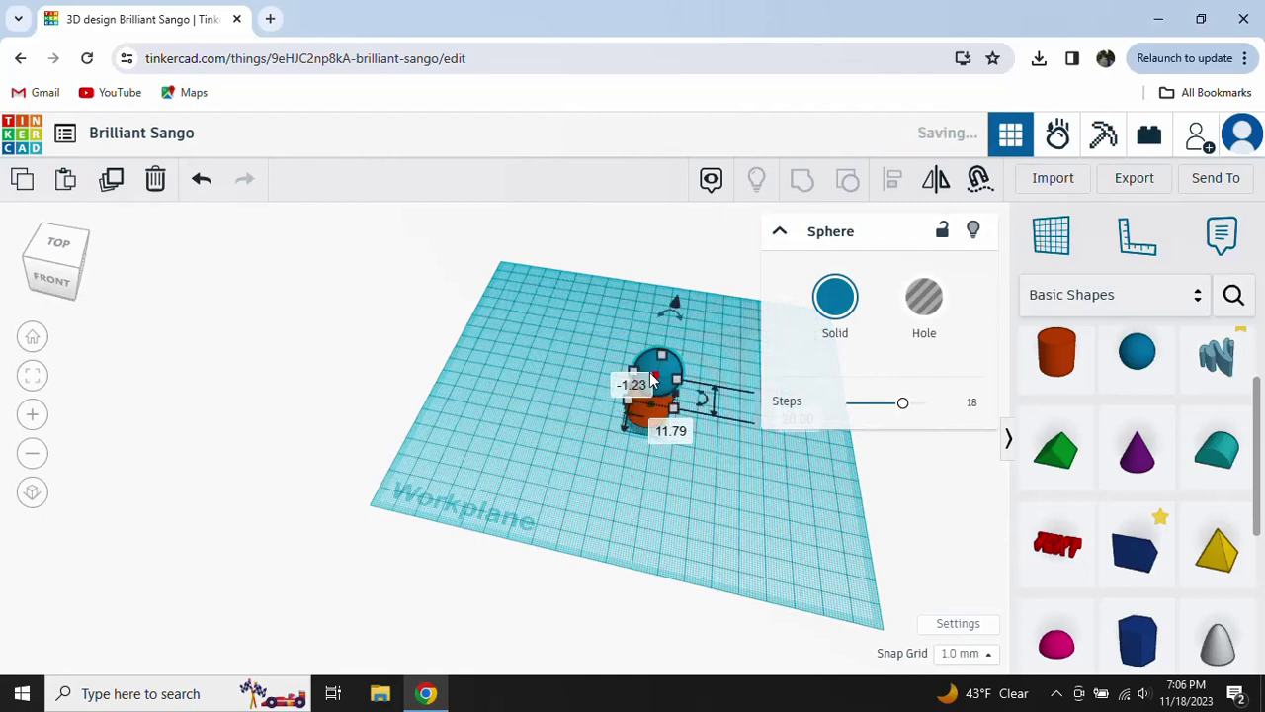
click(699, 501)
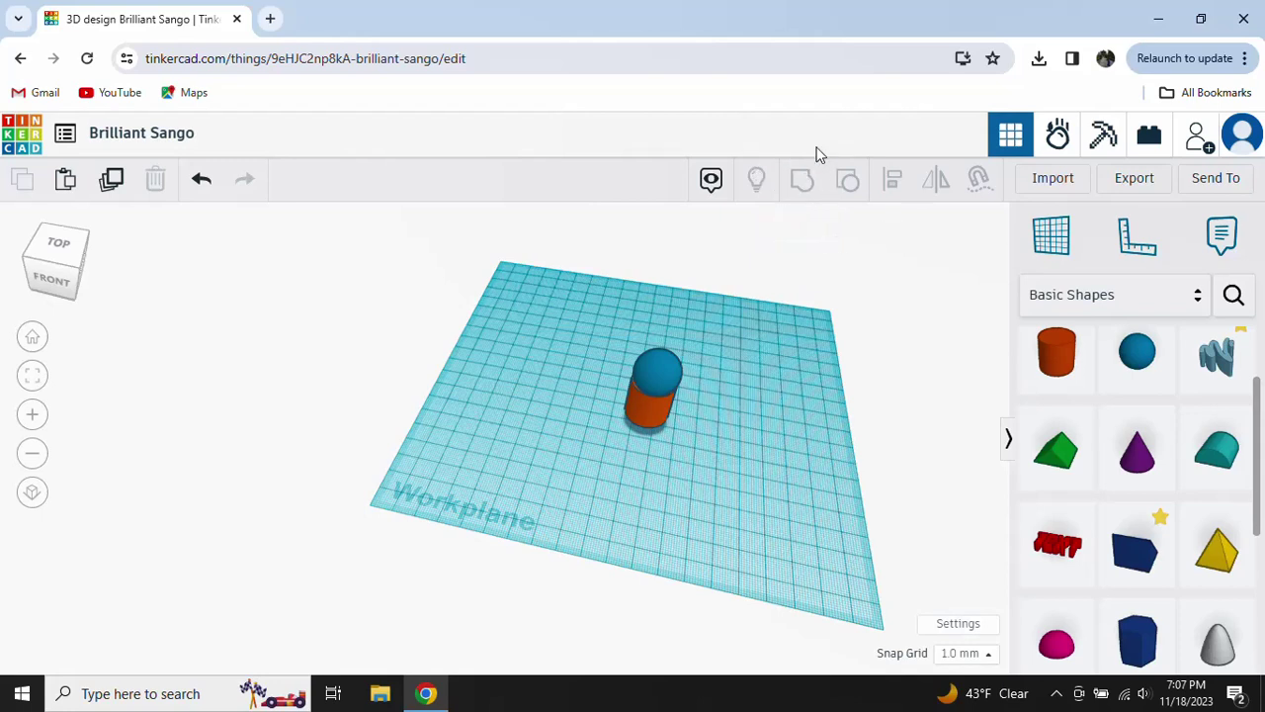
Group the cylinder and sphere into one orange shape and drag it to a new spot
drag(601, 361, 737, 415)
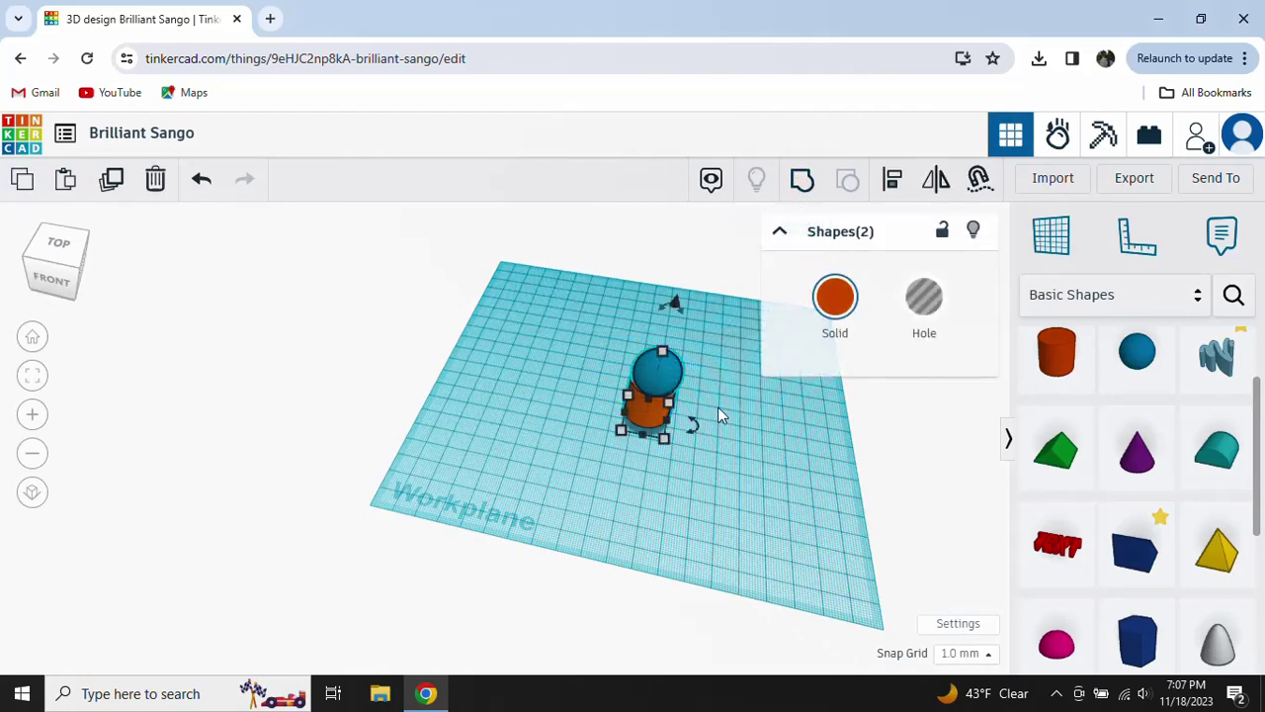
click(801, 184)
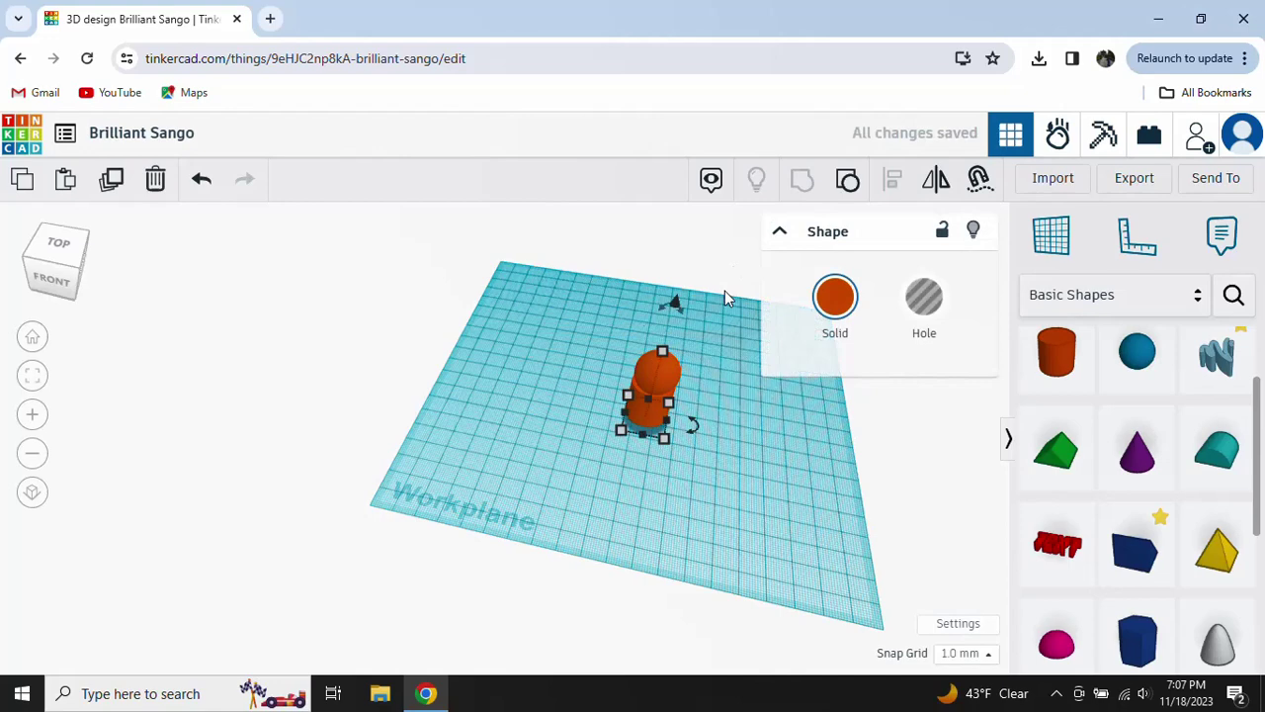
drag(671, 379, 706, 433)
click(571, 359)
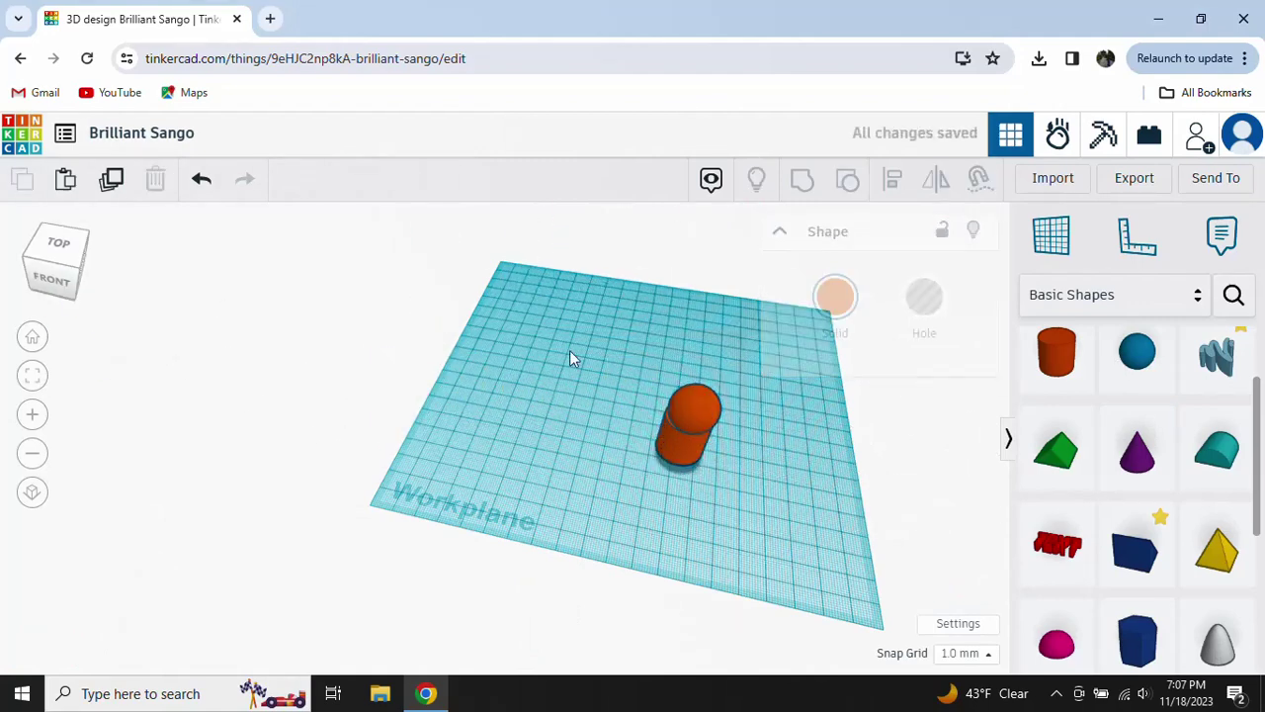
Delete the orange shape, add a Scribble, draw a ring outline and show its 3D preview
click(689, 420)
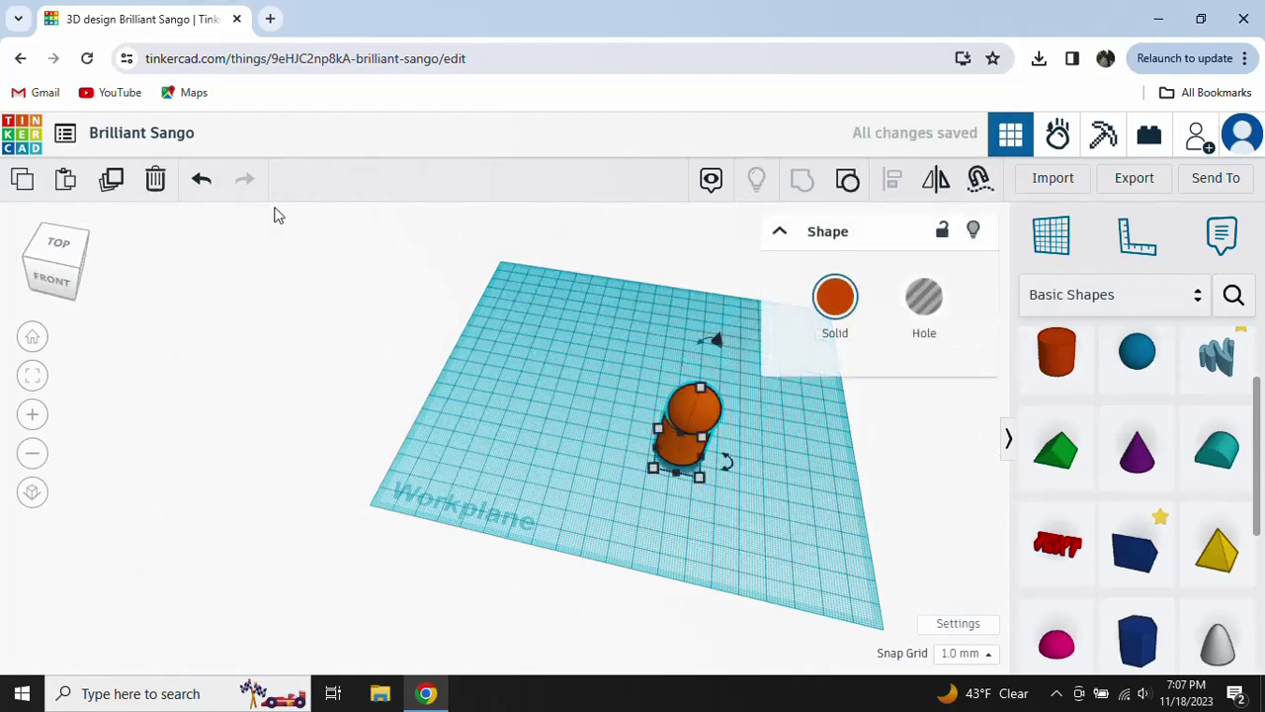
click(155, 178)
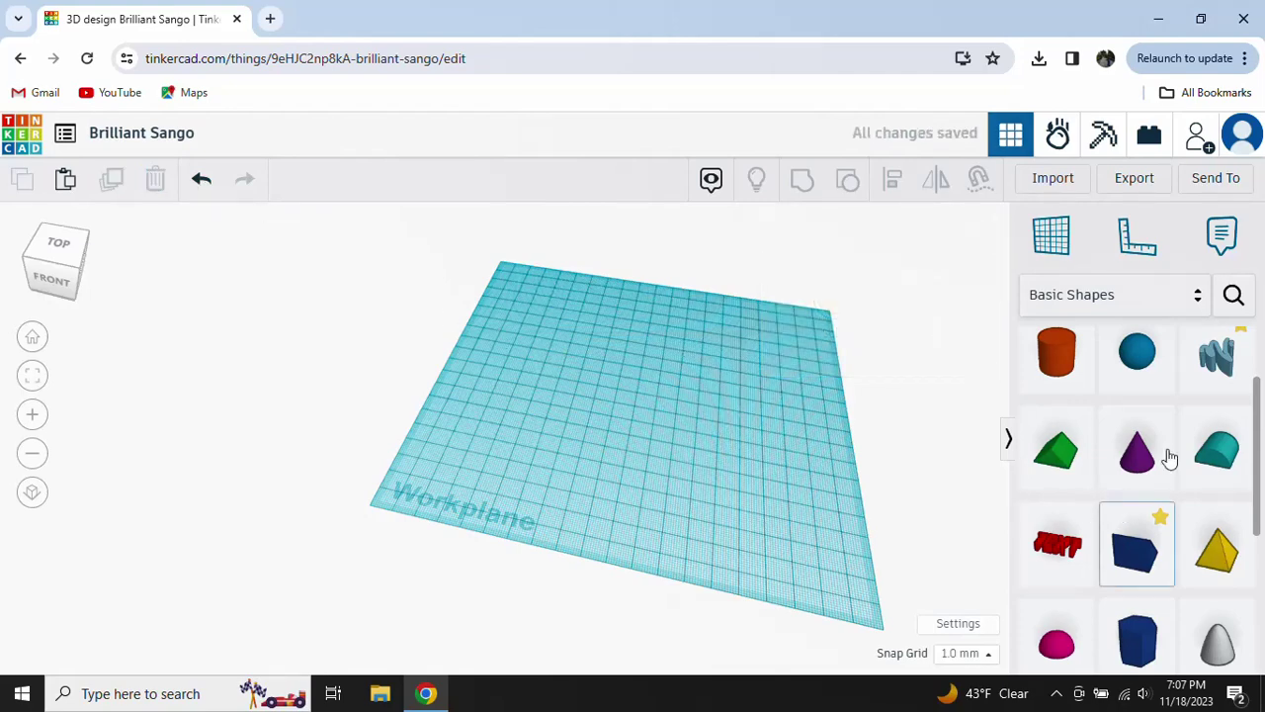
drag(1216, 364, 591, 439)
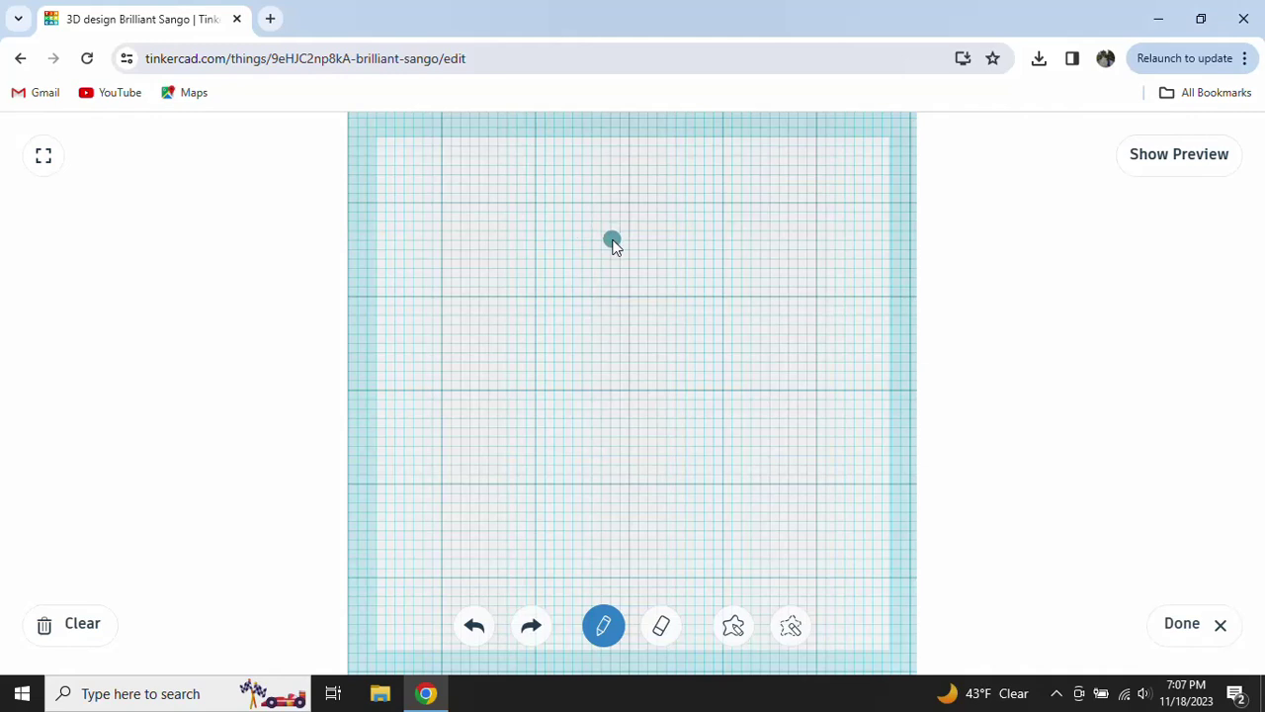
mouse_move(621, 238)
mouse_down()
mouse_move(552, 348)
mouse_move(595, 419)
mouse_move(741, 400)
mouse_move(758, 296)
mouse_move(695, 232)
mouse_move(642, 216)
mouse_move(618, 242)
mouse_up()
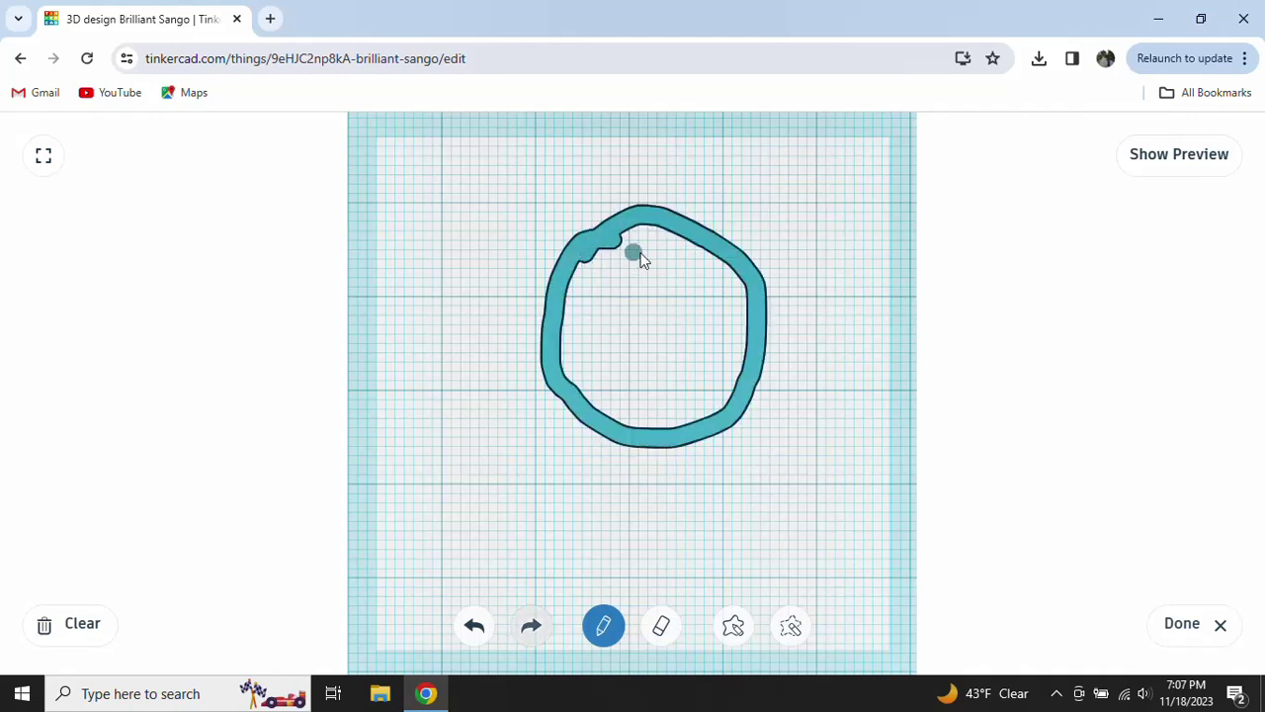
click(1172, 159)
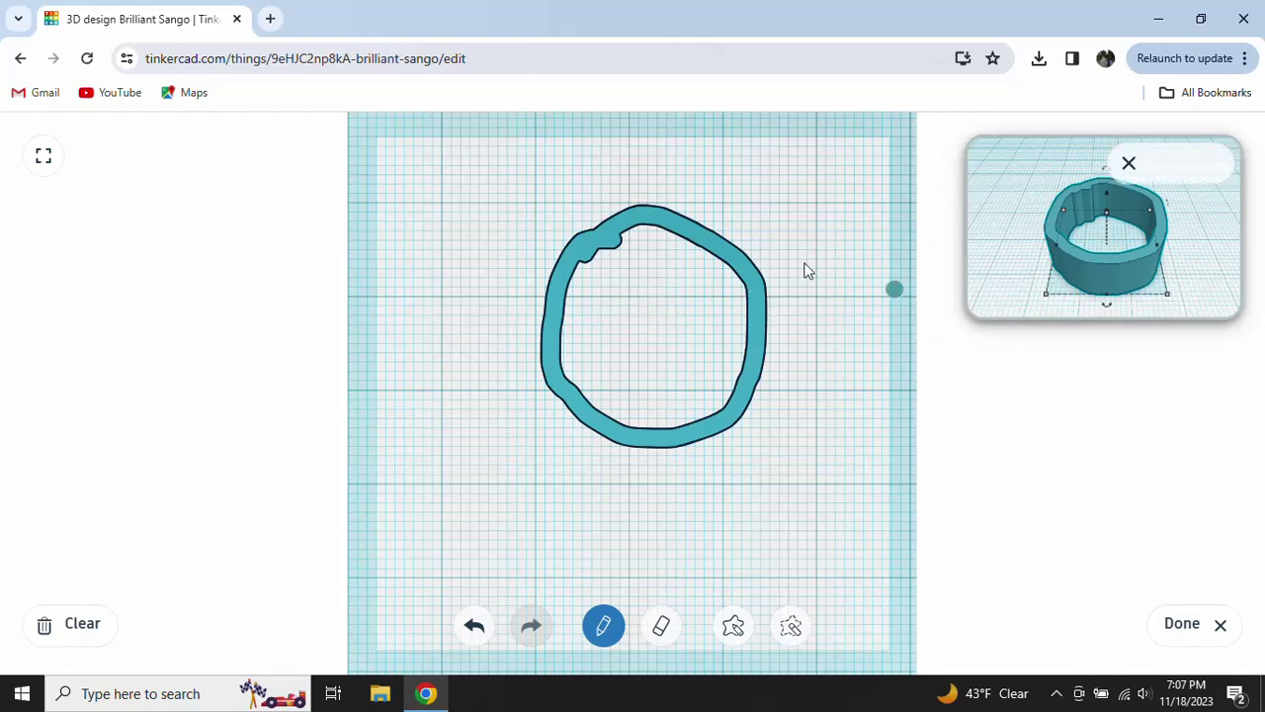
Draw two eye dots and a smile inside the ring, then thicken the top of the outline
click(604, 308)
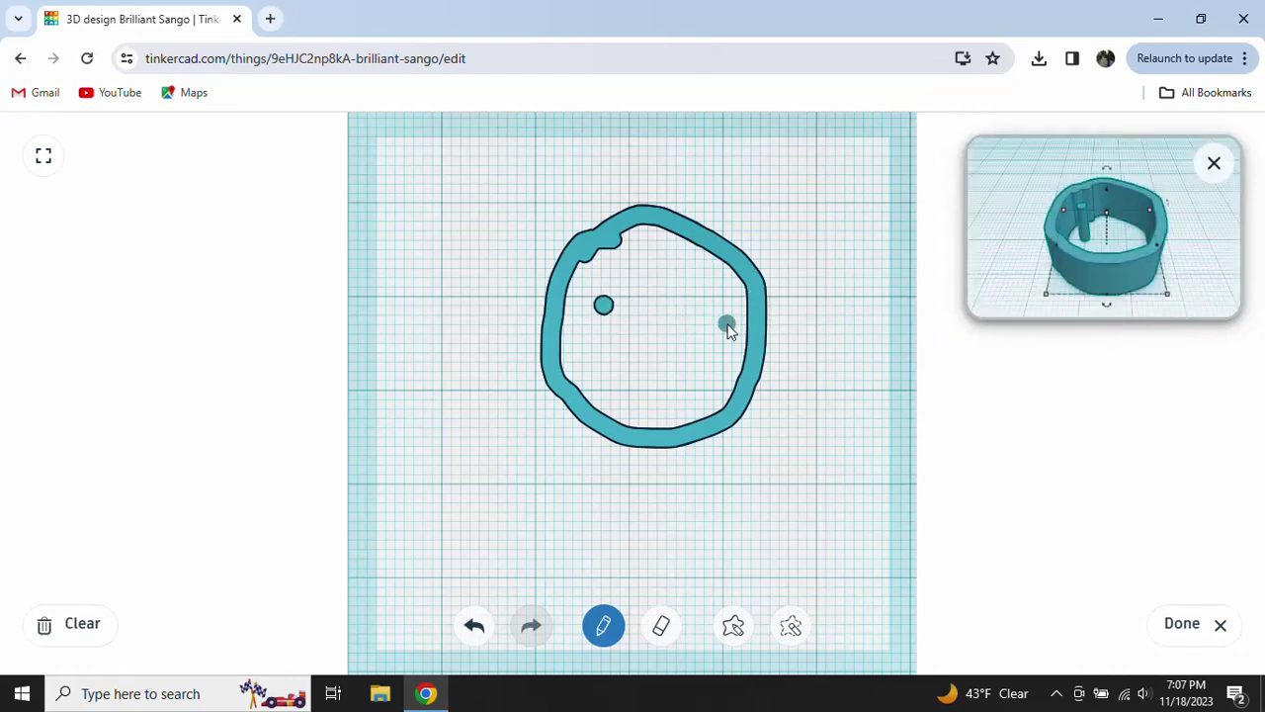
click(699, 301)
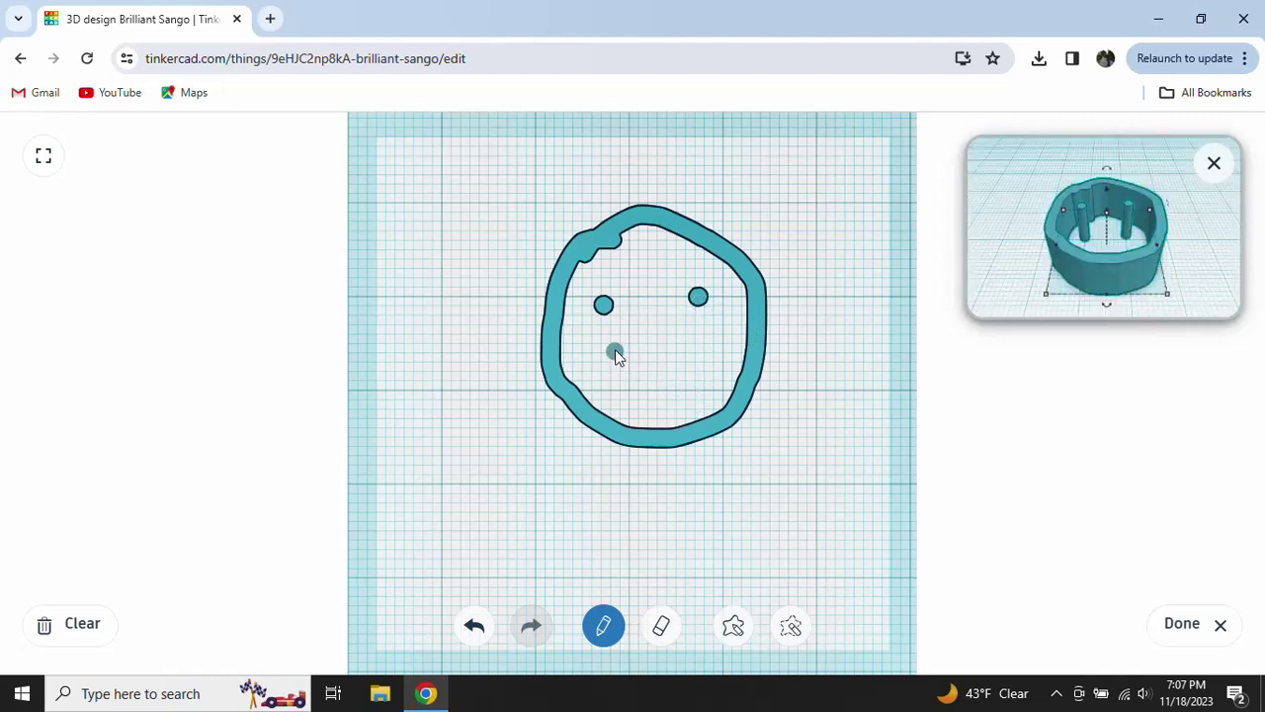
mouse_move(605, 360)
mouse_down()
mouse_move(708, 384)
mouse_move(731, 353)
mouse_up()
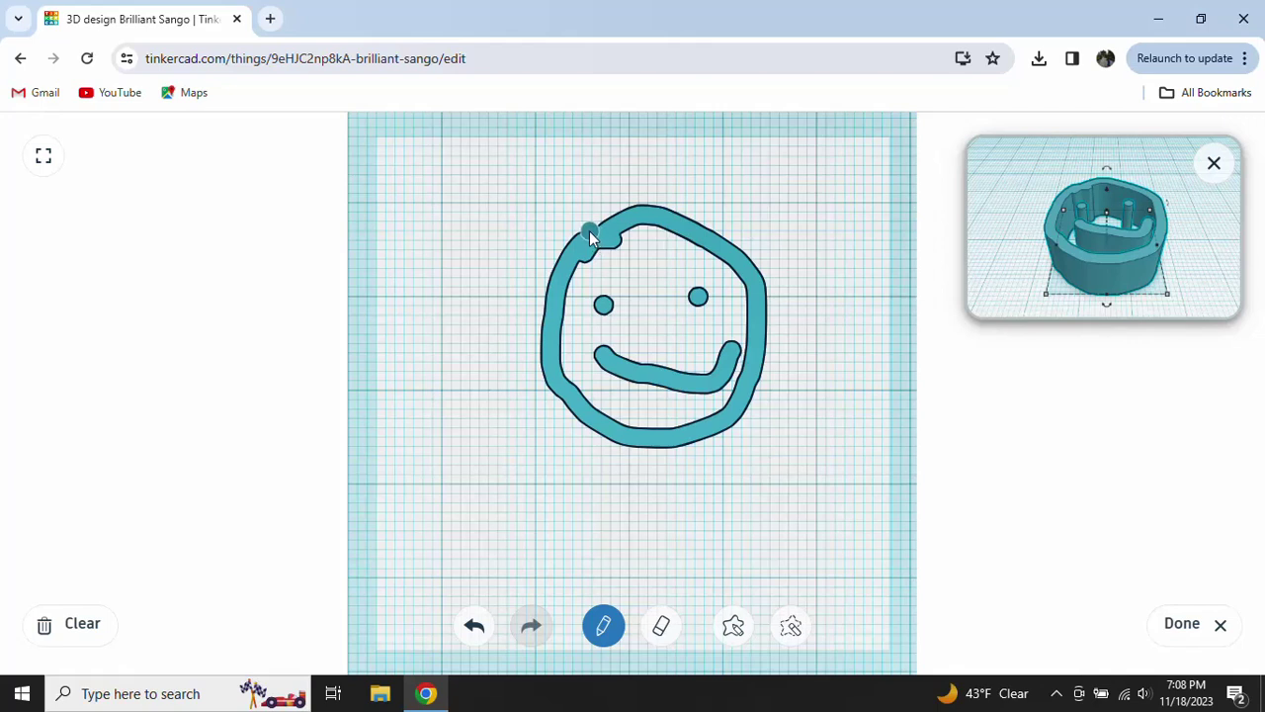
mouse_move(588, 231)
mouse_down()
mouse_move(662, 208)
mouse_move(731, 246)
mouse_move(768, 289)
mouse_move(774, 345)
mouse_up()
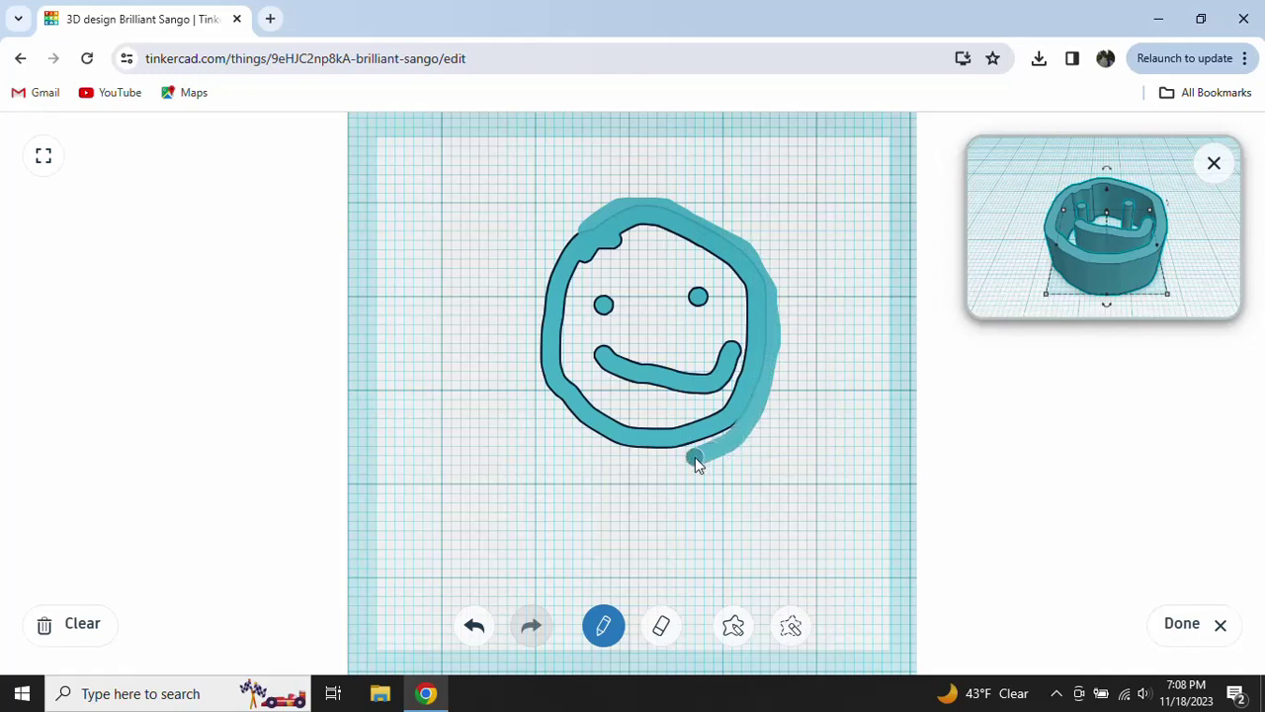
Scribble over the face's bottom, left, top and interior until it becomes one streaked teal blob
drag(668, 462, 629, 471)
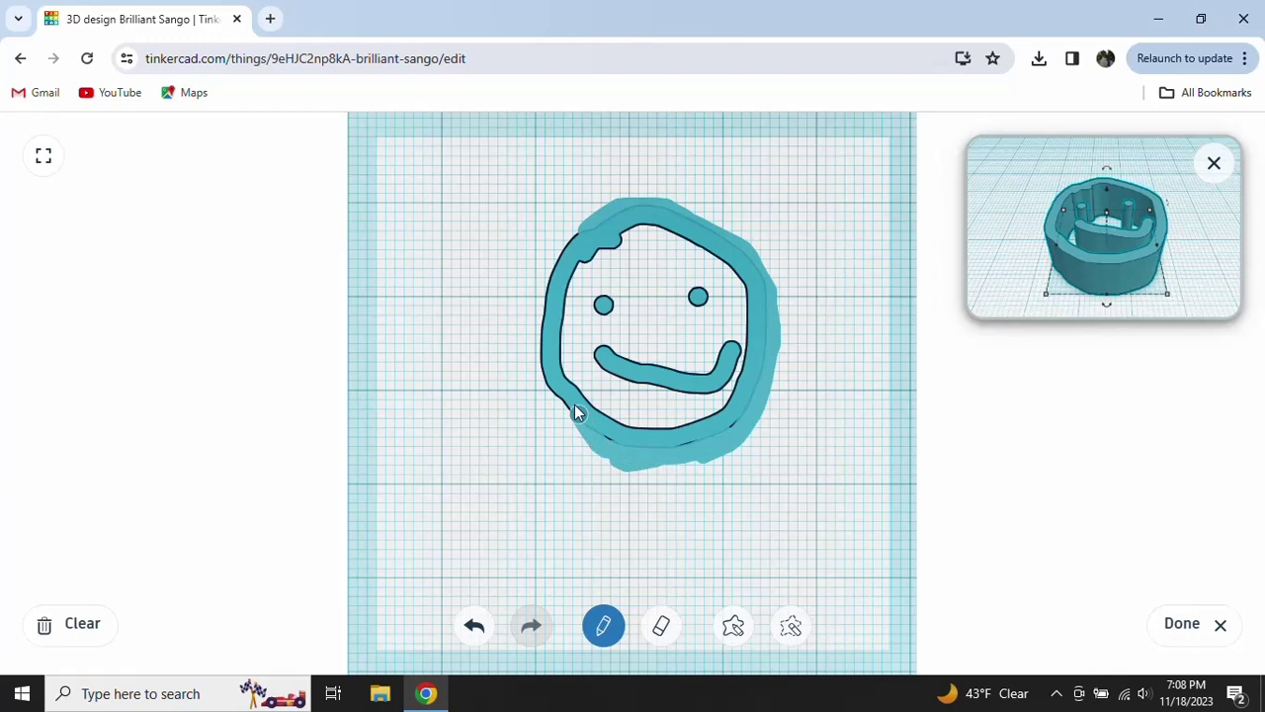
mouse_move(578, 414)
mouse_down()
mouse_move(543, 388)
mouse_move(578, 430)
mouse_up()
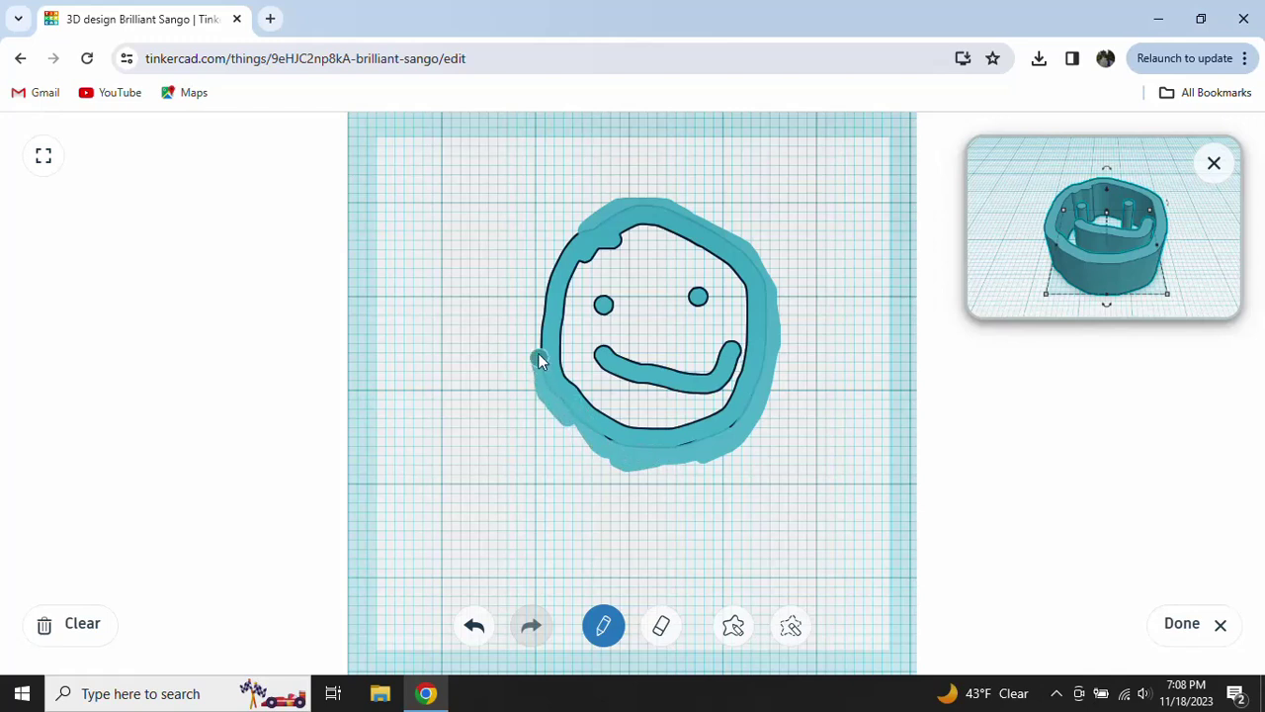
mouse_move(573, 239)
mouse_down()
mouse_move(673, 214)
mouse_move(617, 229)
mouse_move(638, 246)
mouse_move(607, 213)
mouse_move(577, 294)
mouse_move(583, 318)
mouse_move(466, 456)
mouse_move(526, 310)
mouse_move(554, 411)
mouse_move(543, 428)
mouse_move(571, 307)
mouse_move(560, 424)
mouse_move(641, 241)
mouse_move(612, 413)
mouse_move(673, 321)
mouse_move(606, 409)
mouse_up()
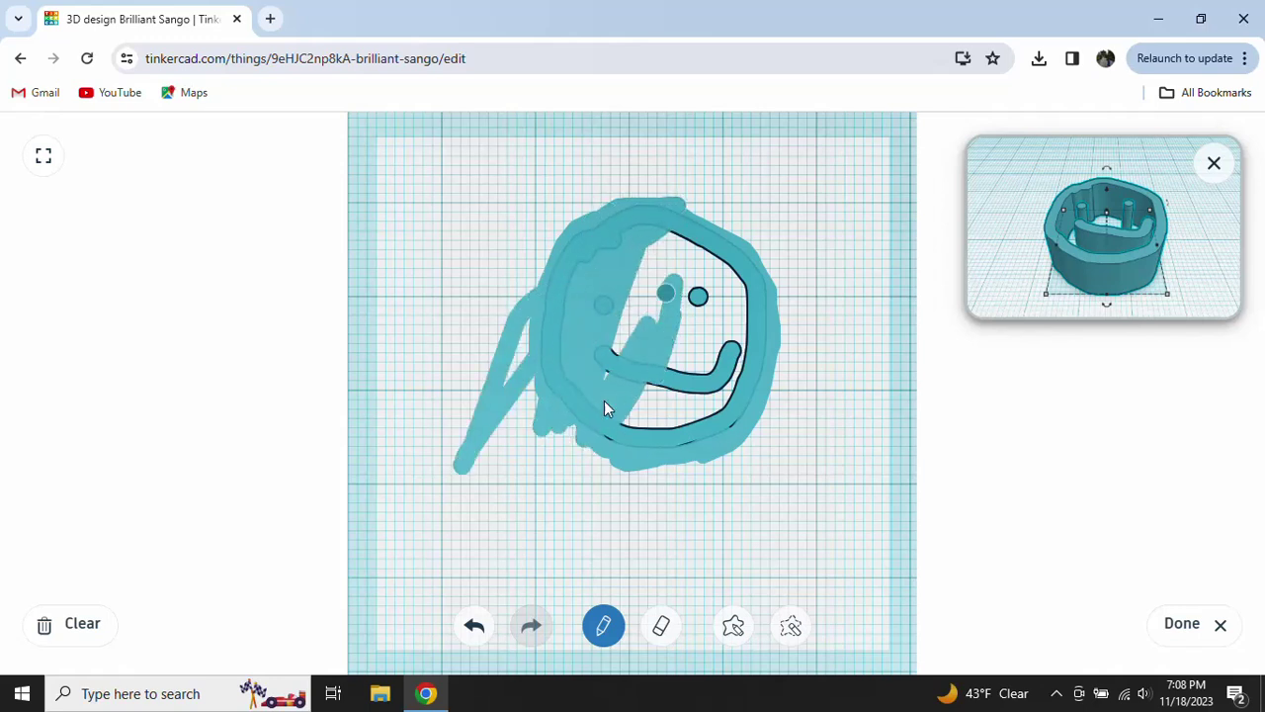
mouse_move(663, 294)
mouse_down()
mouse_move(643, 240)
mouse_move(607, 387)
mouse_move(665, 277)
mouse_up()
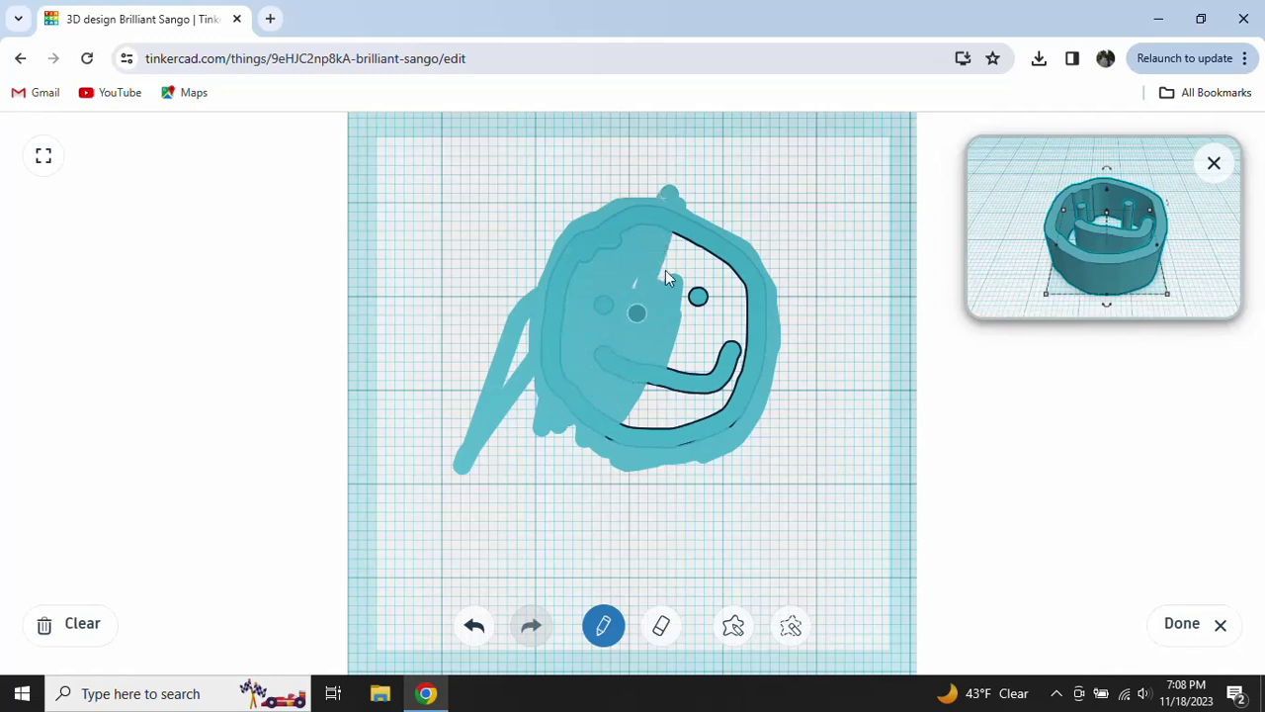
mouse_move(700, 237)
mouse_down()
mouse_move(658, 341)
mouse_move(712, 255)
mouse_move(705, 307)
mouse_move(737, 294)
mouse_move(705, 358)
mouse_move(776, 219)
mouse_move(664, 442)
mouse_move(664, 526)
mouse_move(744, 336)
mouse_move(743, 349)
mouse_move(768, 198)
mouse_move(669, 322)
mouse_move(708, 247)
mouse_move(728, 343)
mouse_move(700, 517)
mouse_move(733, 388)
mouse_up()
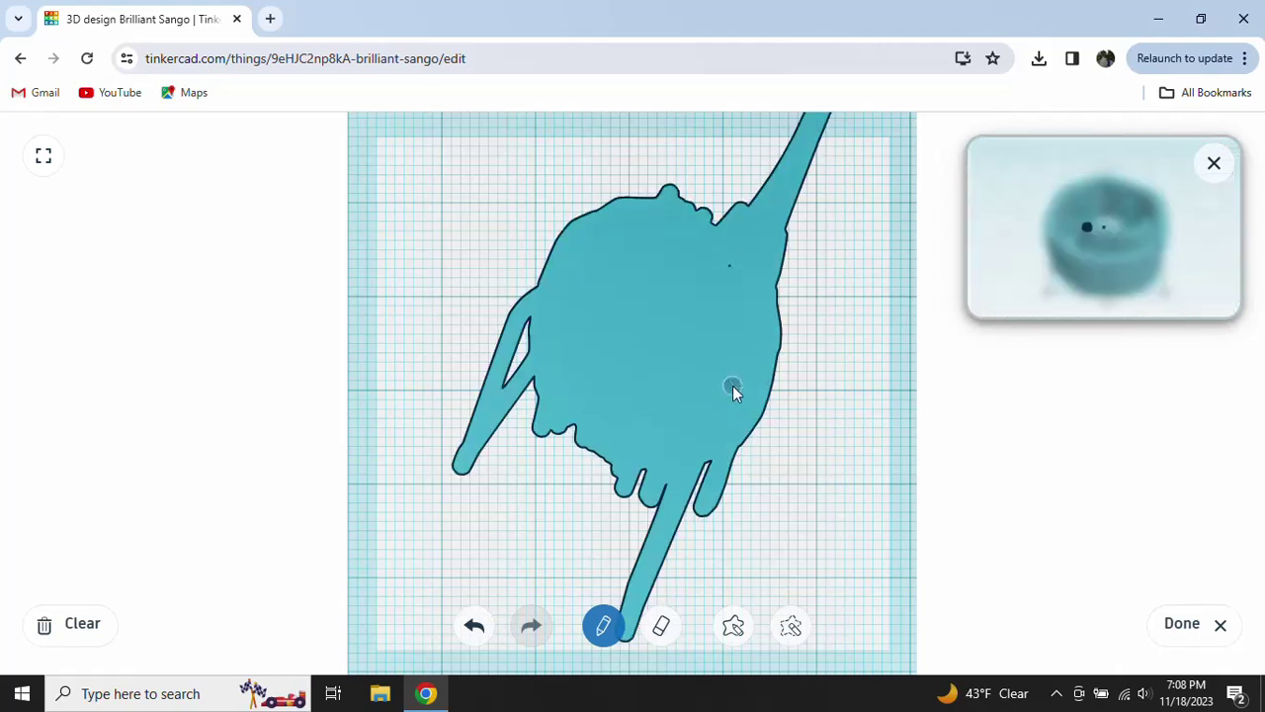
Finish the scribble, colour it yellow after trying teal, cyan and navy, then delete it
click(1214, 166)
click(1173, 623)
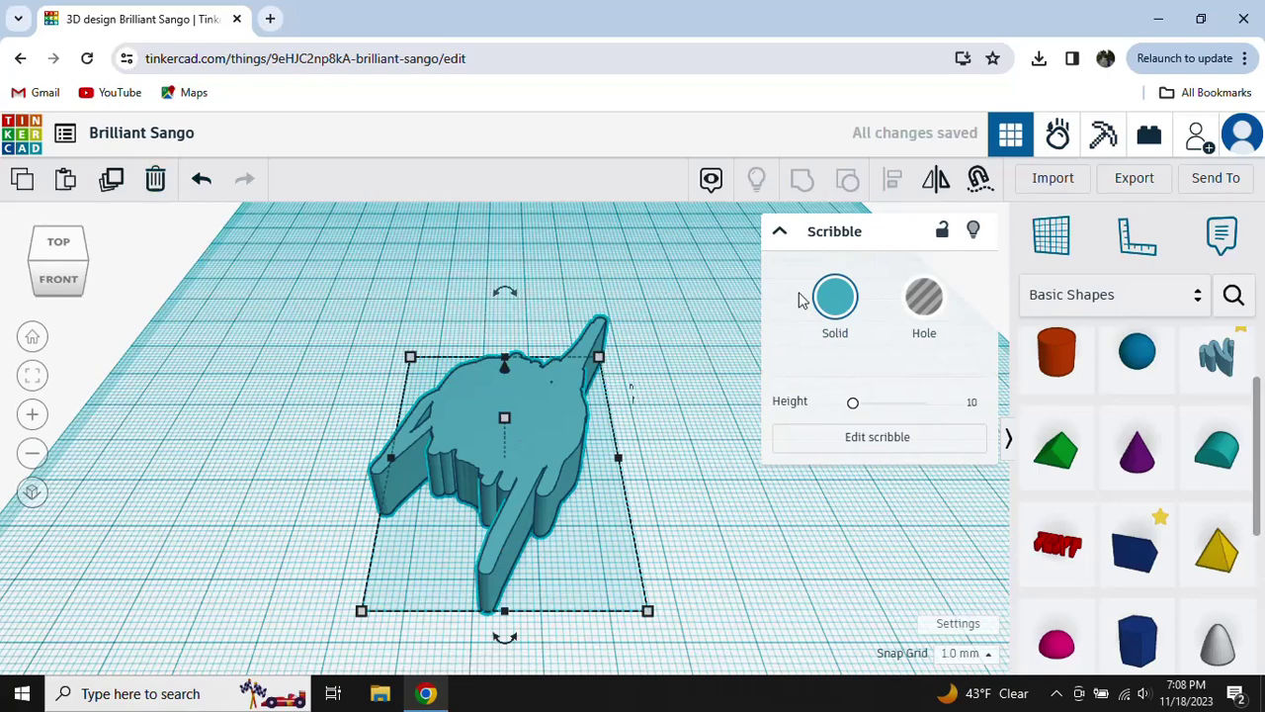
click(835, 297)
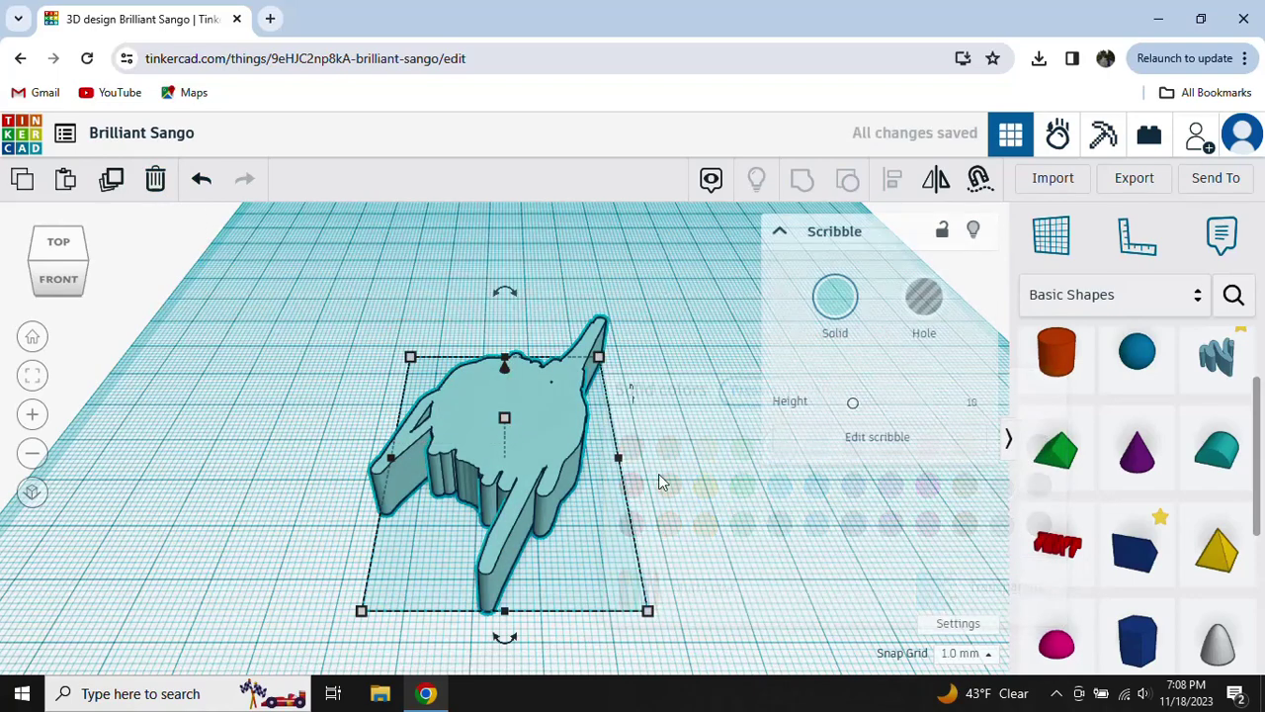
click(835, 297)
click(780, 492)
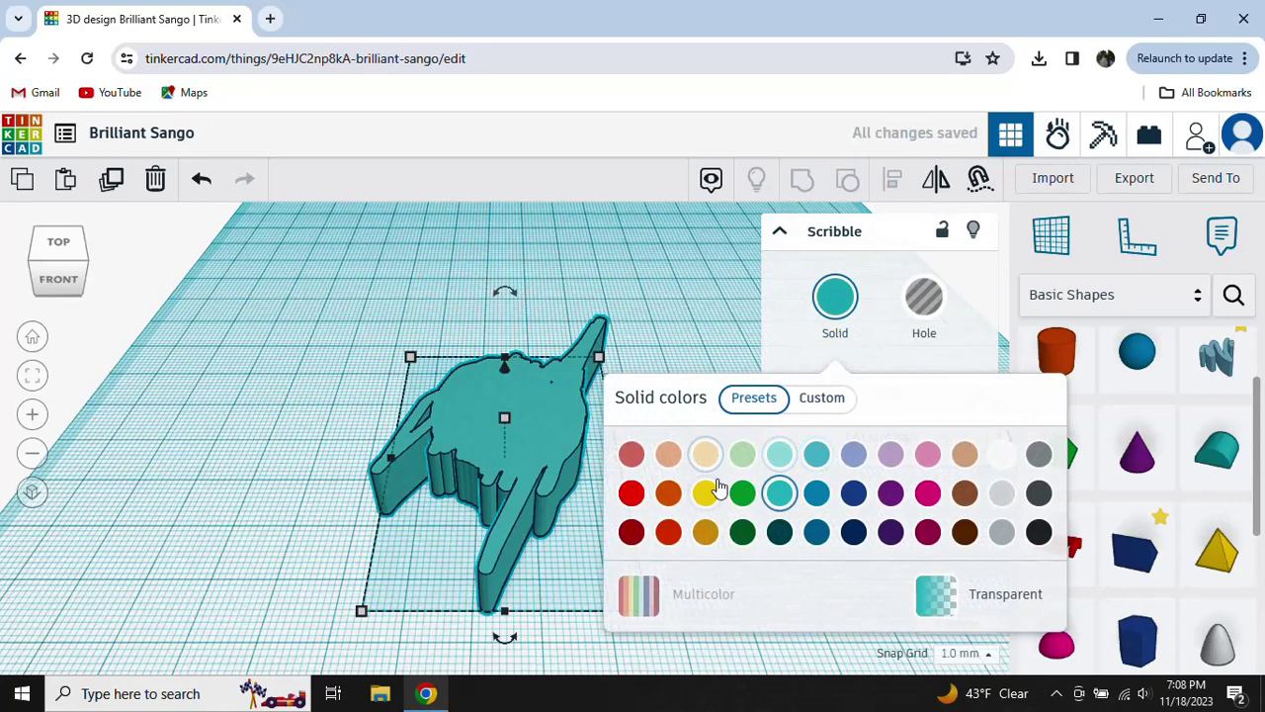
click(780, 453)
click(854, 492)
click(706, 493)
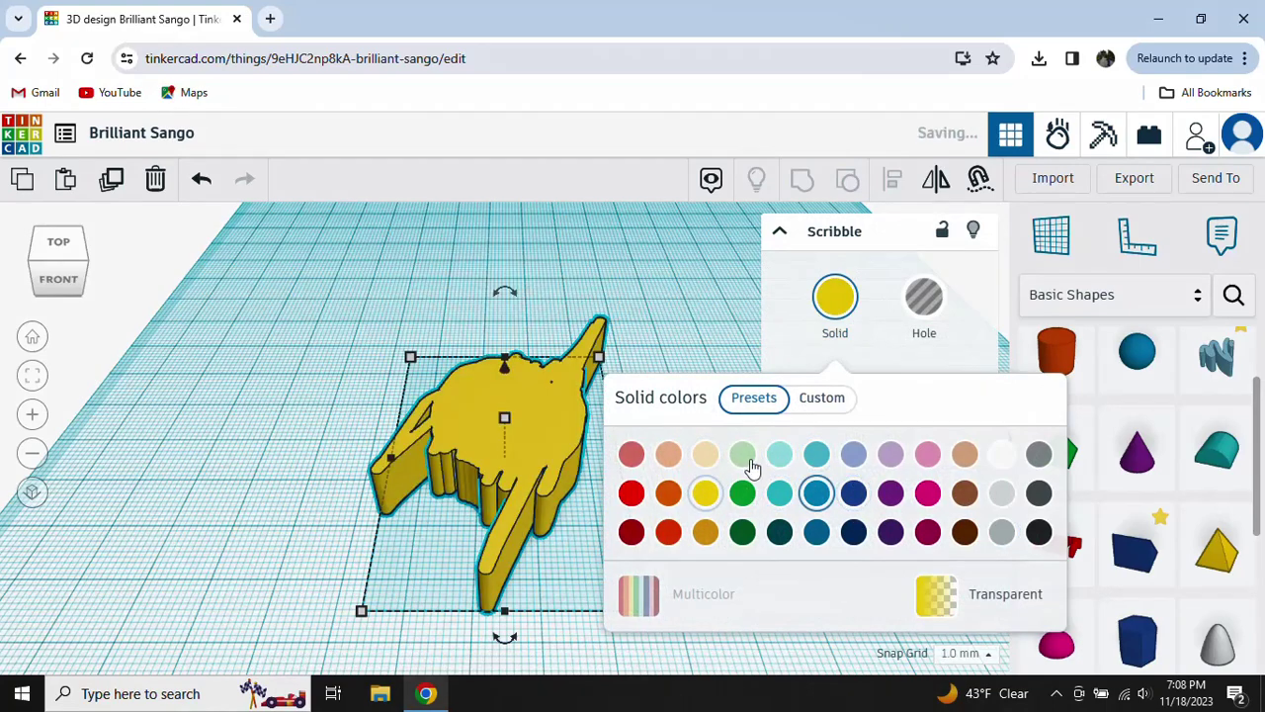
click(833, 288)
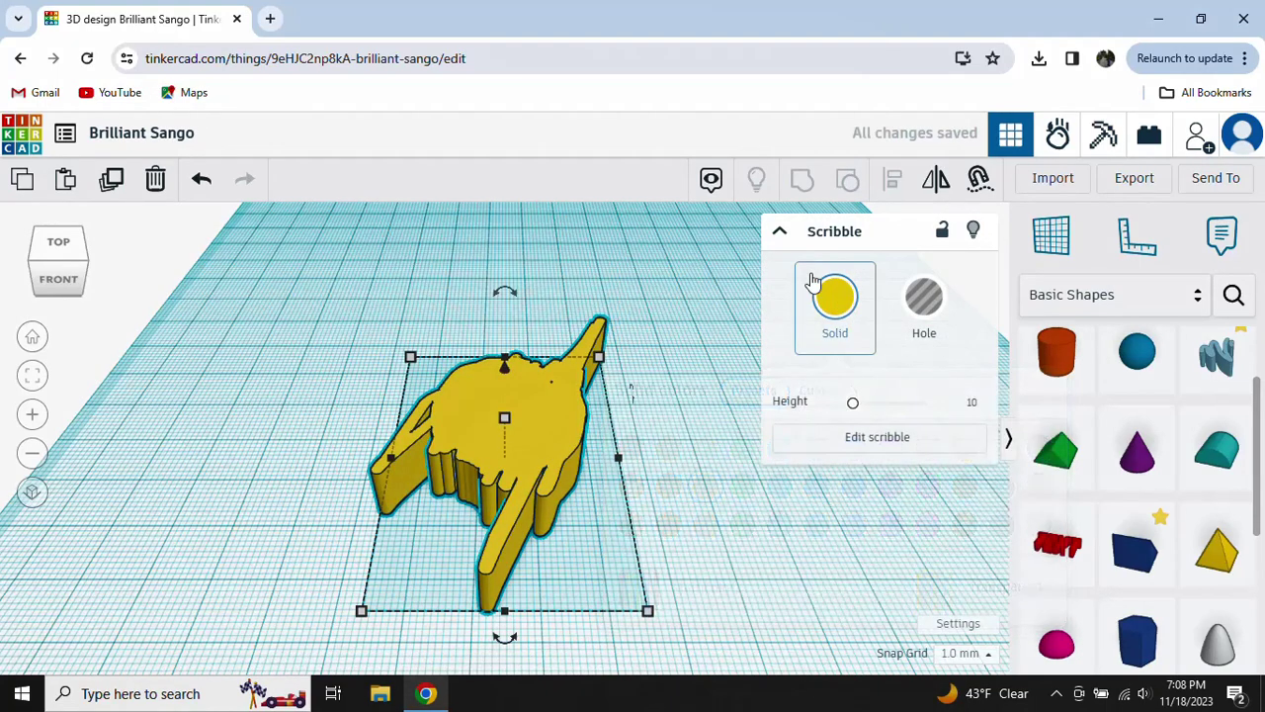
click(158, 180)
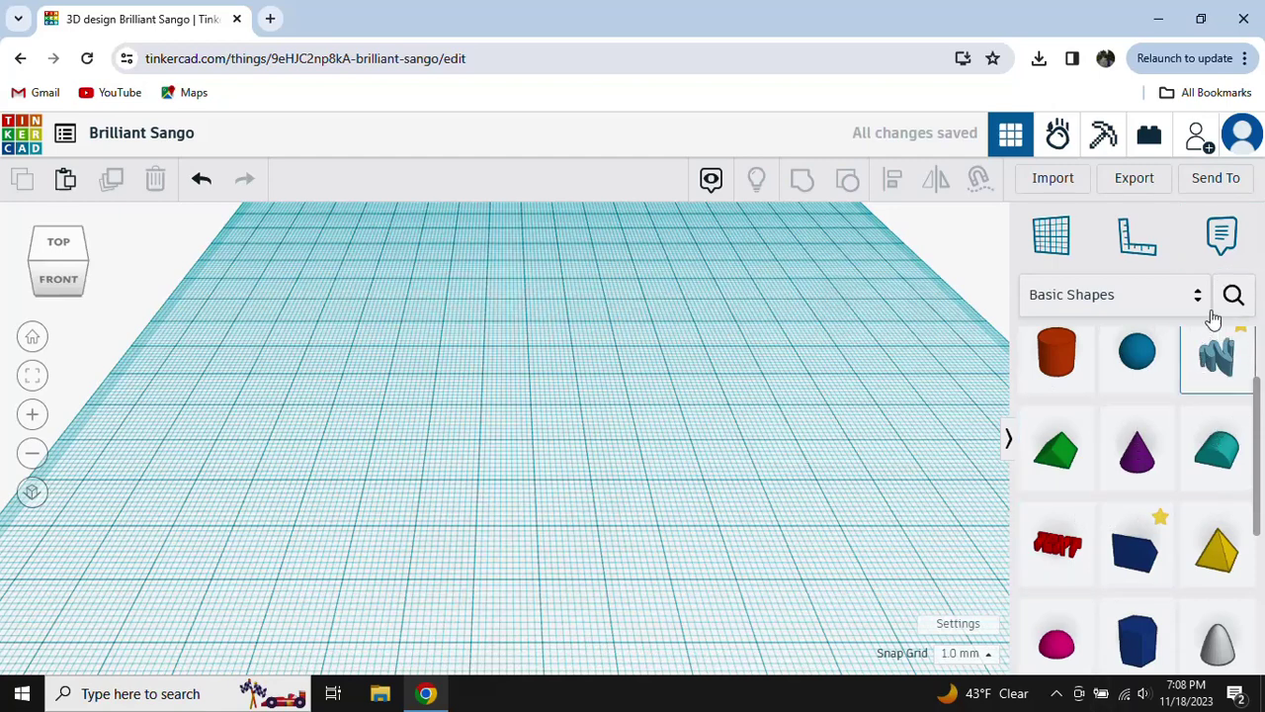
Add a Ring from Basic Shapes to the workplane
scroll(1225, 480, down, 1)
scroll(1225, 479, down, 3)
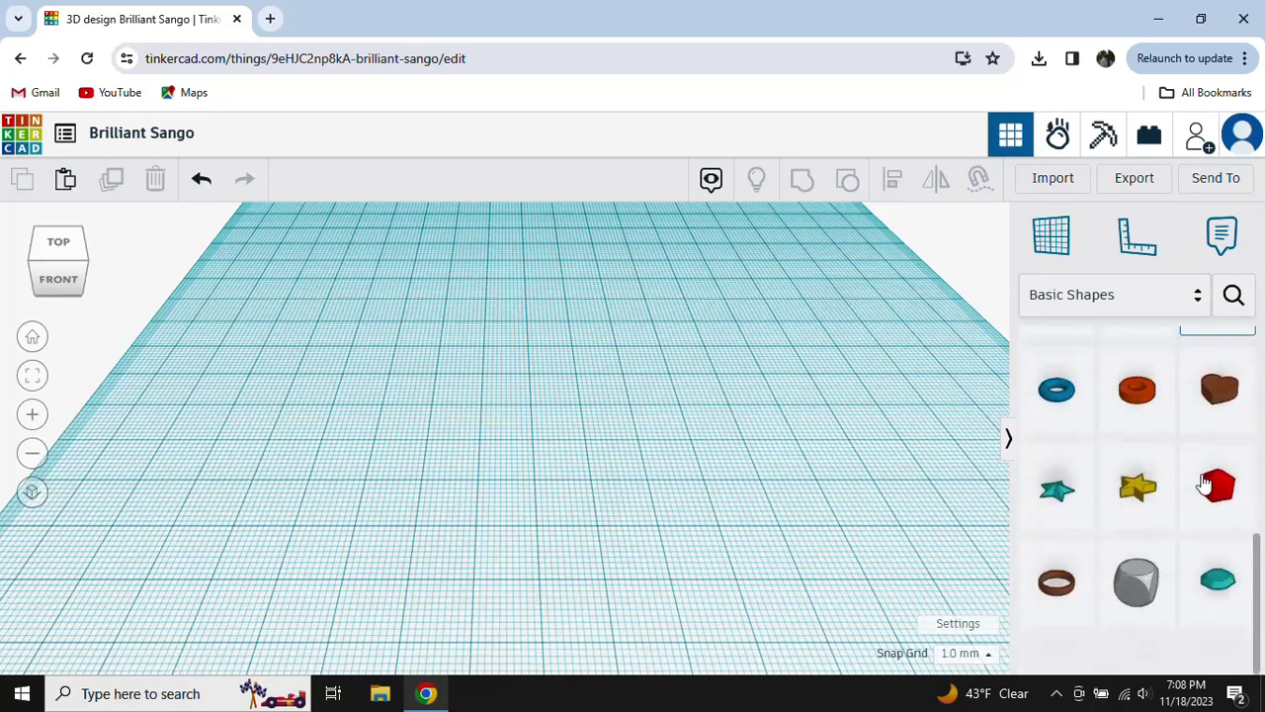
scroll(1153, 509, up, 4)
scroll(1117, 423, up, 3)
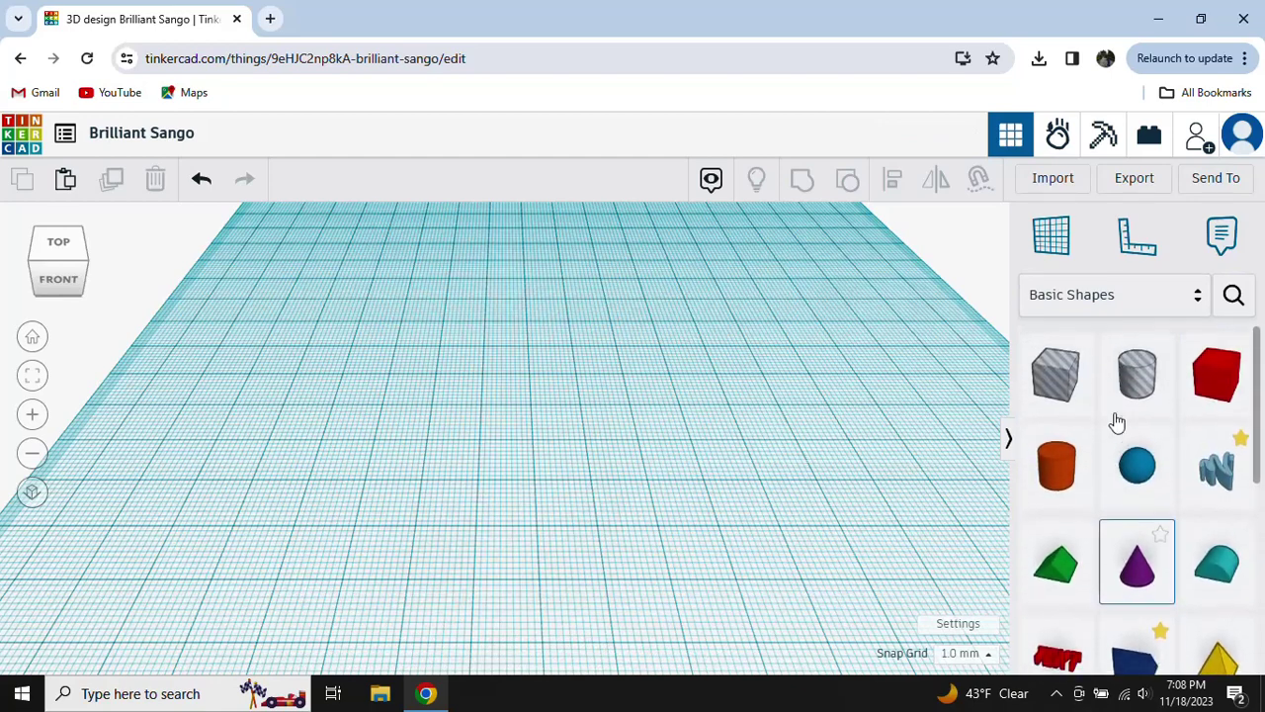
scroll(1122, 461, down, 8)
click(1057, 633)
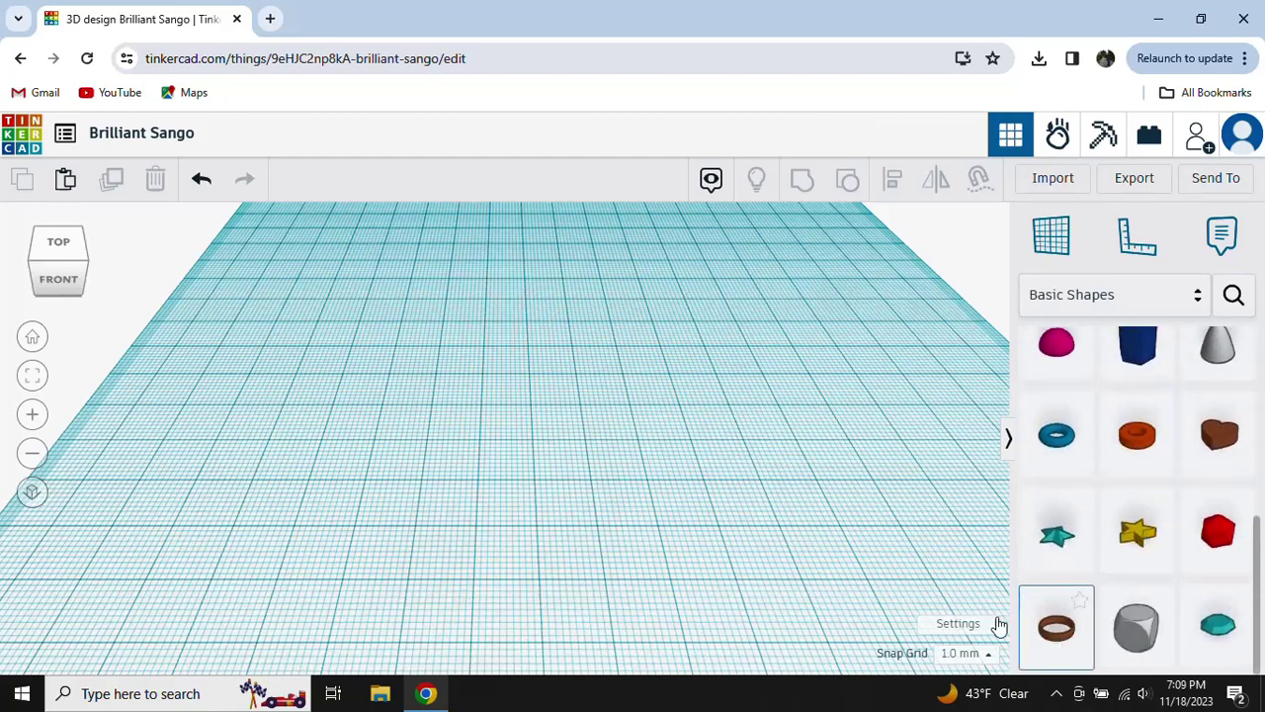
click(512, 461)
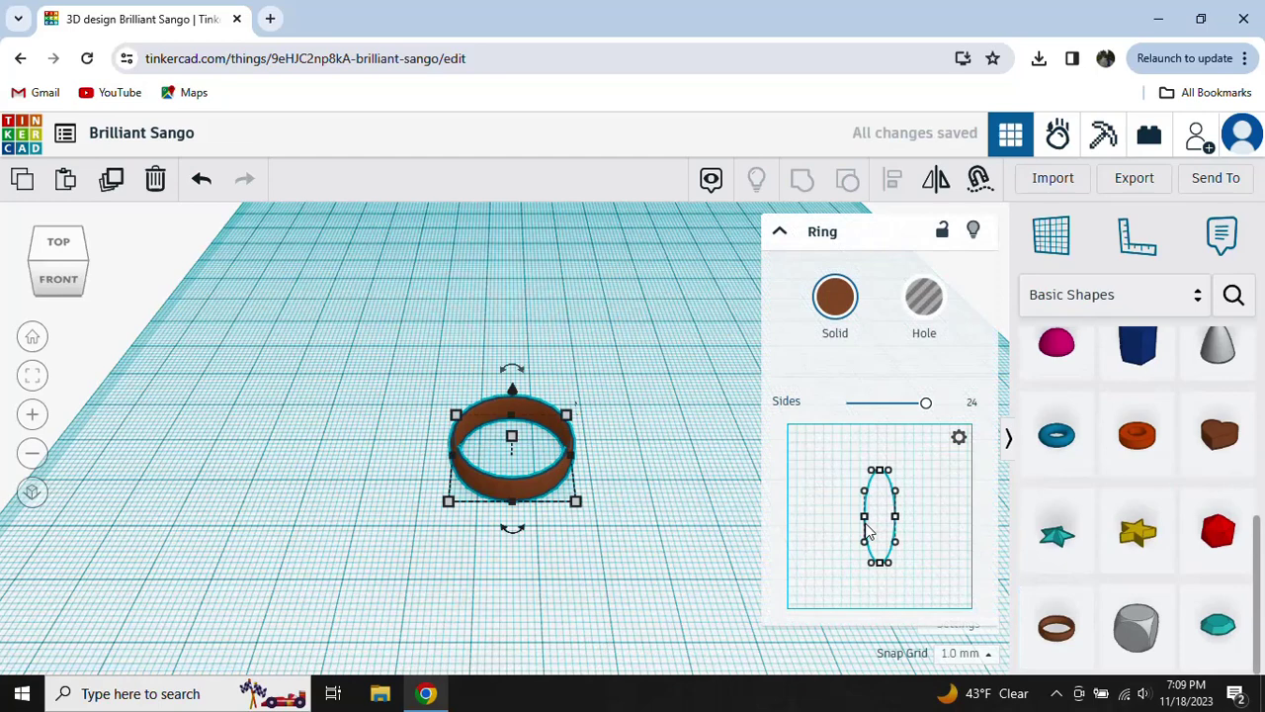
Drag the ring's profile points so its sides flare outward into a tapered band
mouse_move(865, 521)
mouse_down()
mouse_move(820, 513)
mouse_move(795, 526)
mouse_move(823, 598)
mouse_move(899, 600)
mouse_move(960, 537)
mouse_move(859, 523)
mouse_up()
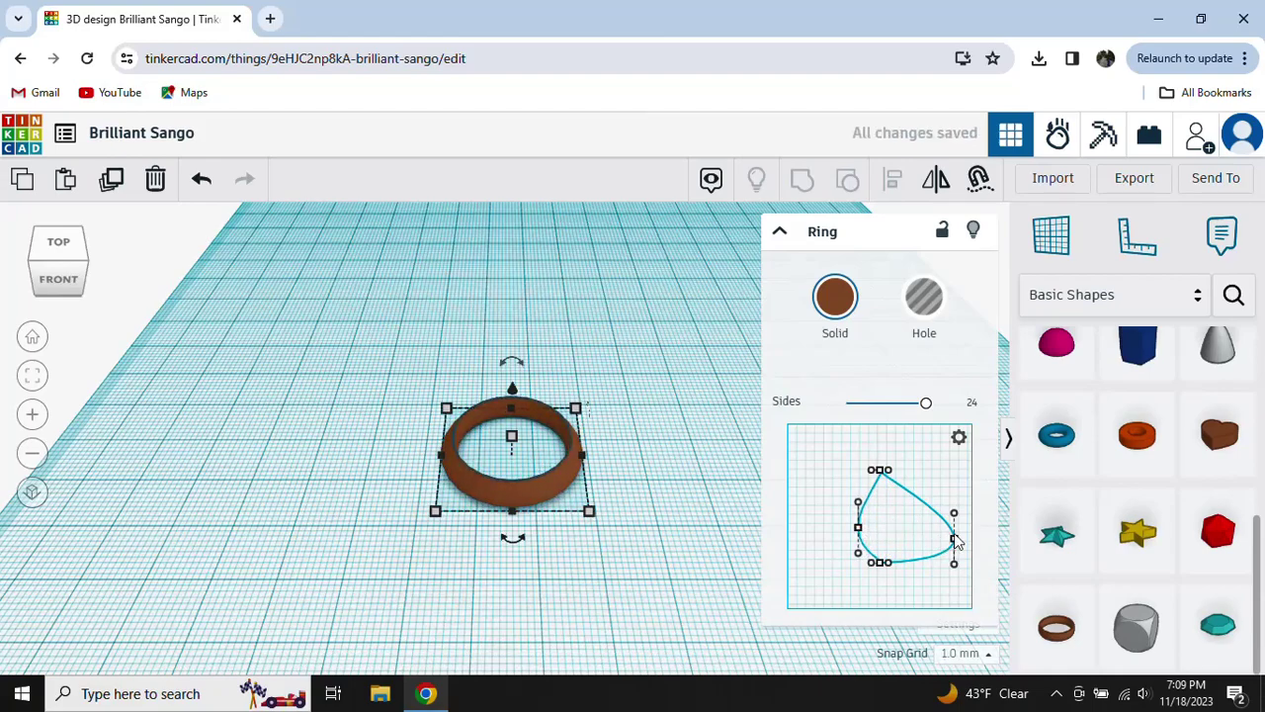
right_drag(655, 465, 670, 565)
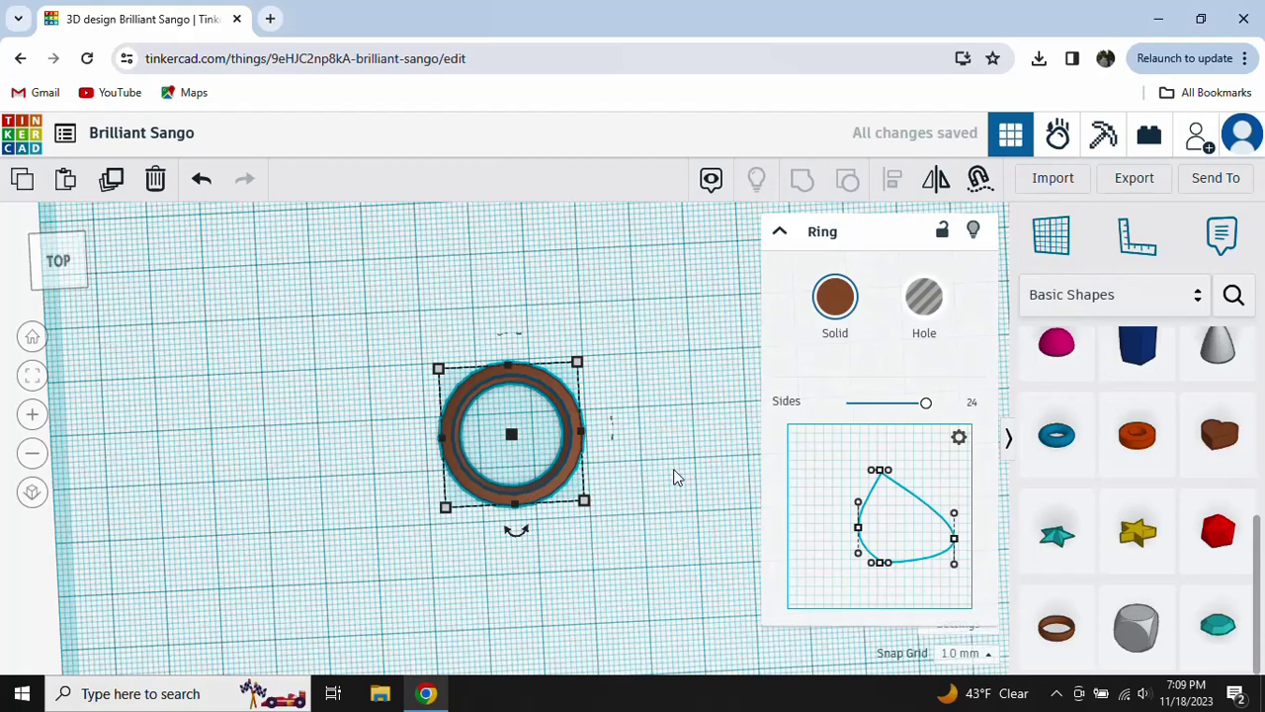
right_drag(676, 477, 706, 307)
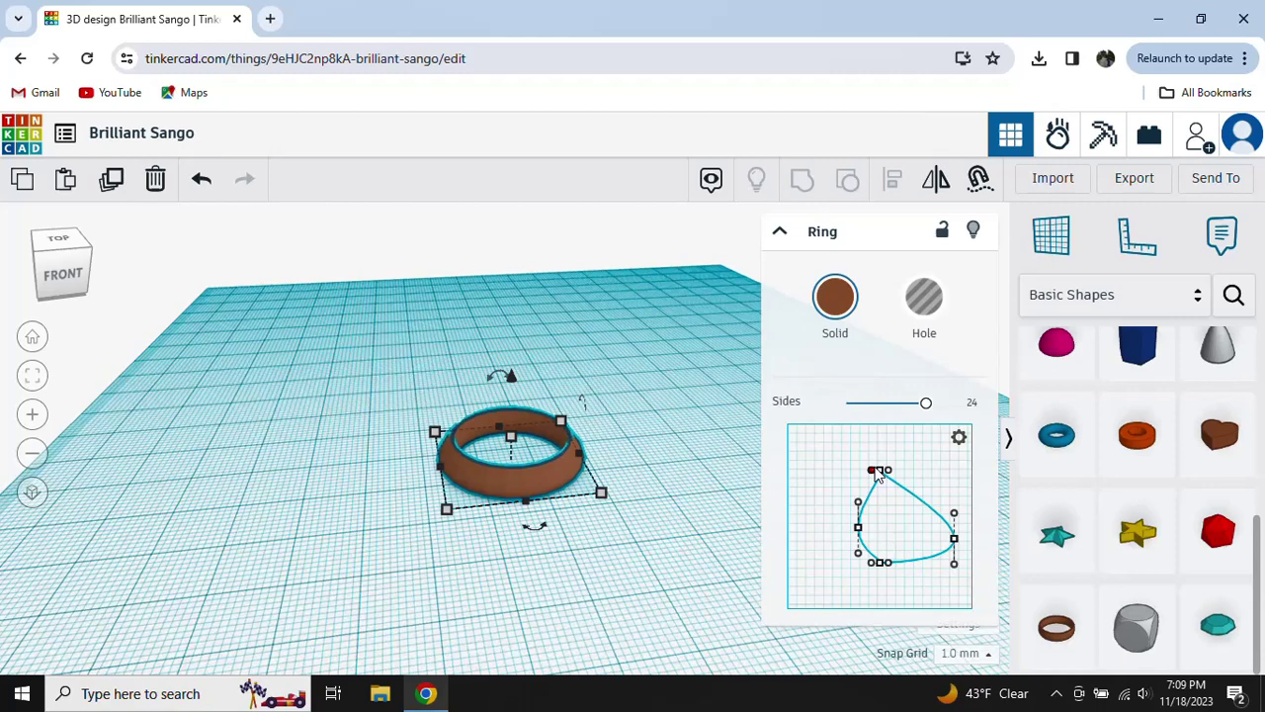
drag(887, 477, 972, 573)
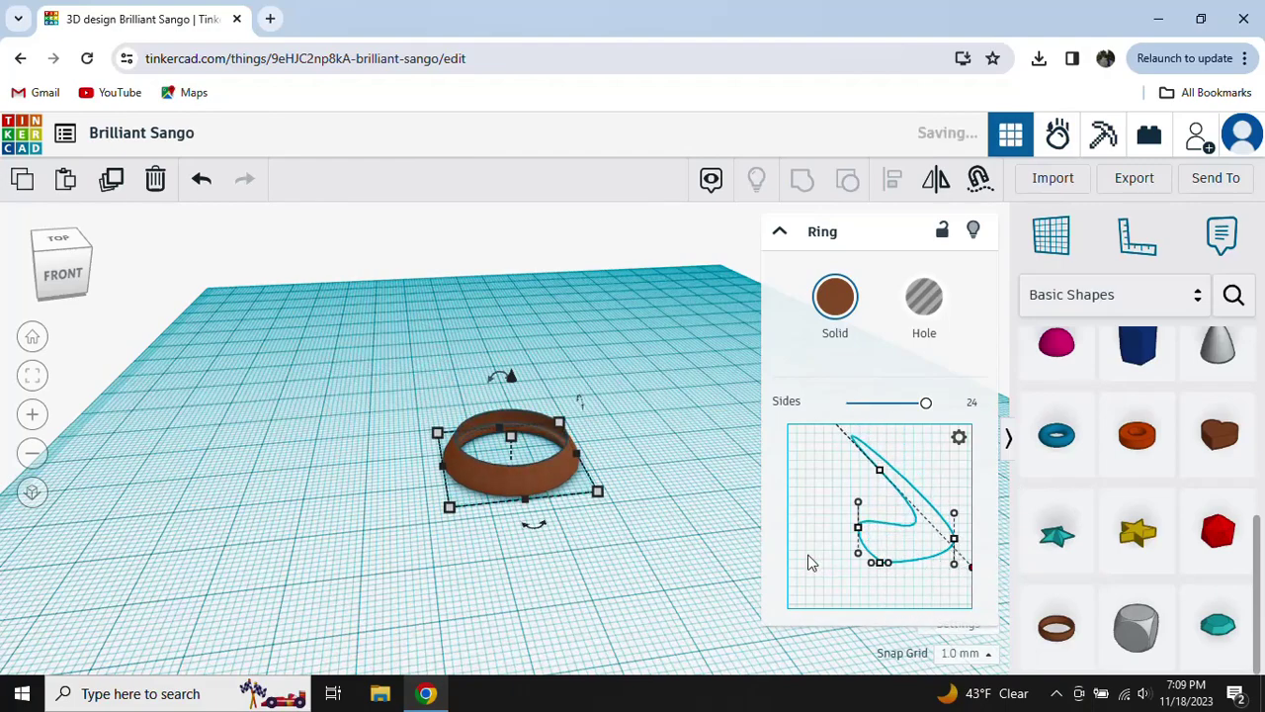
right_drag(718, 547, 751, 534)
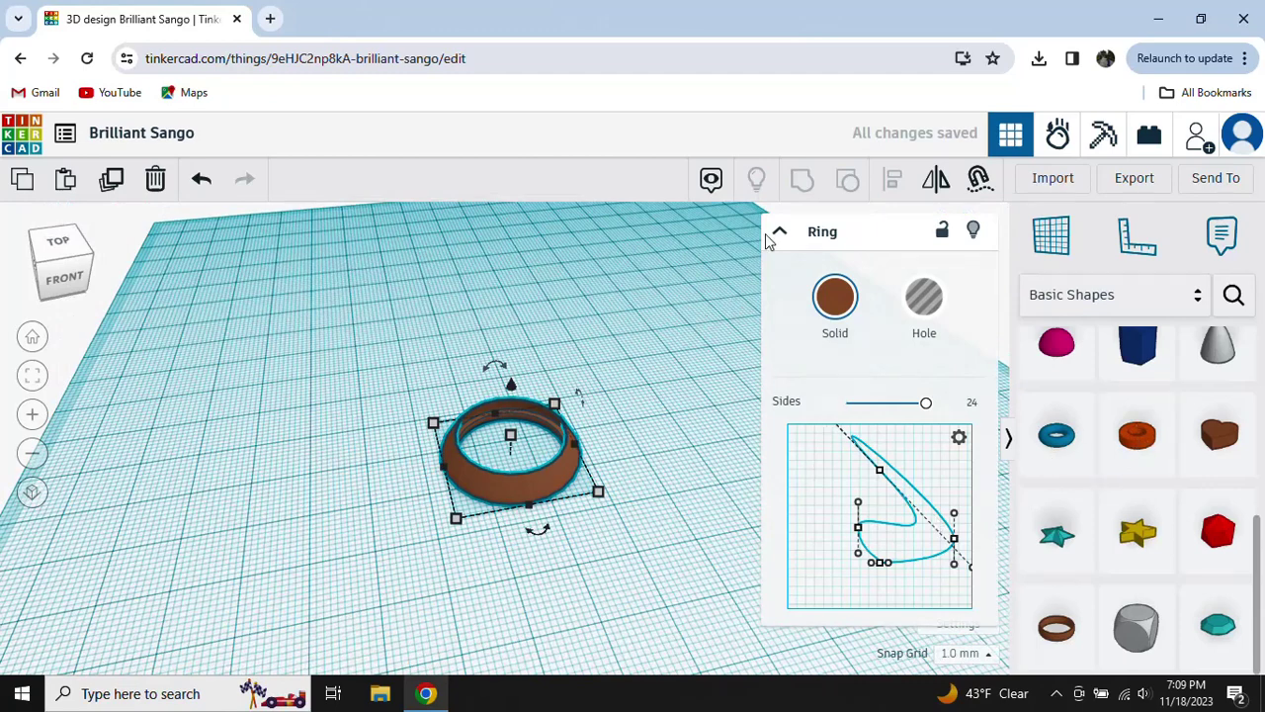
click(737, 255)
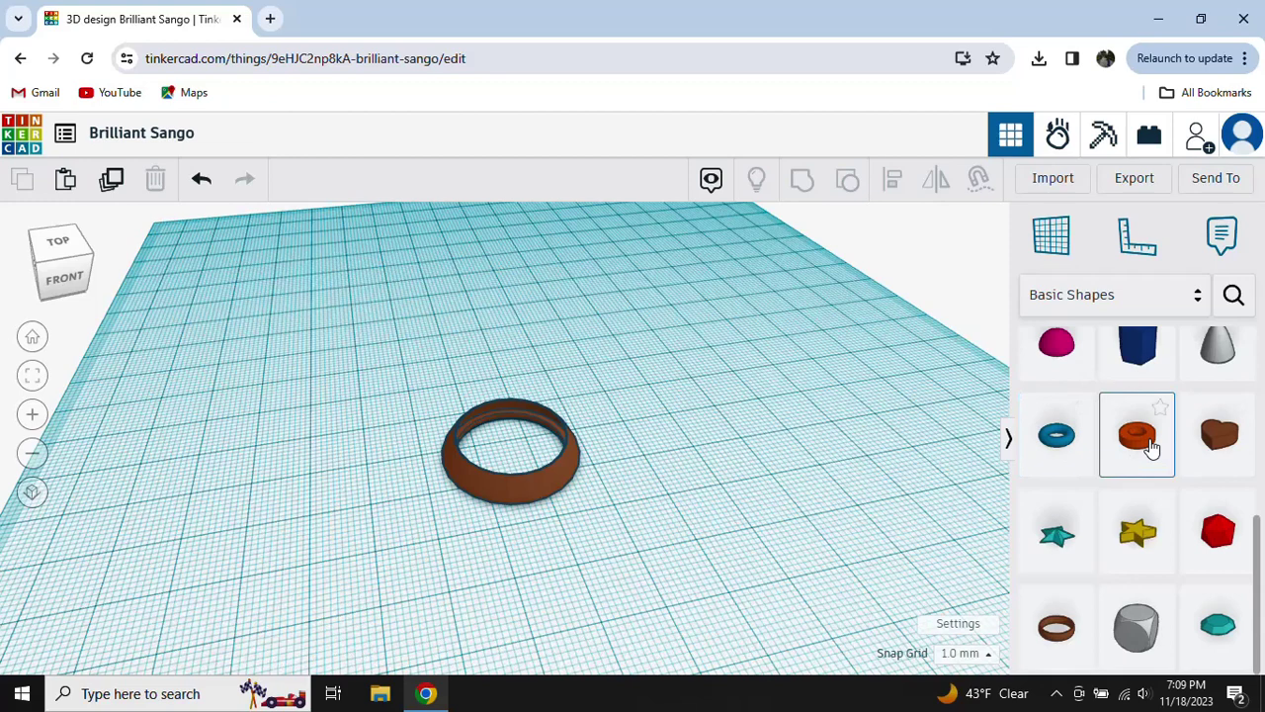
Drop a Tube from Basic Shapes onto the top of the flared ring
drag(1139, 447, 507, 418)
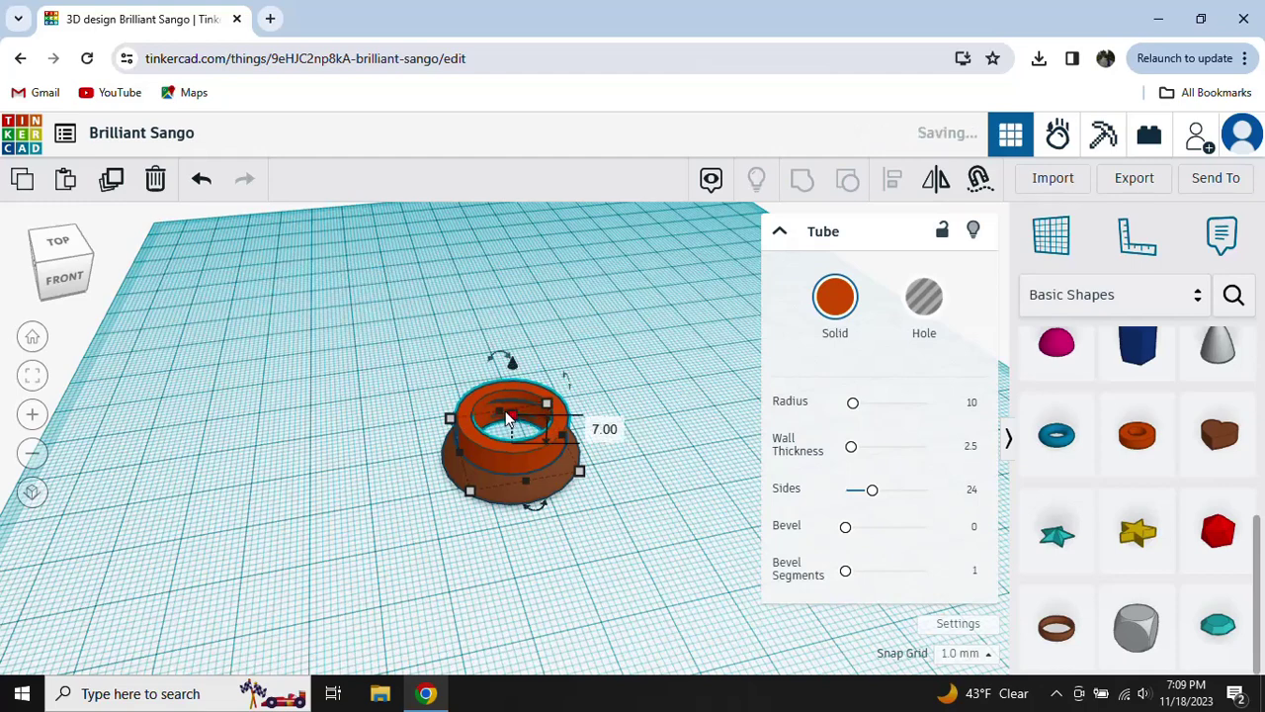
click(638, 420)
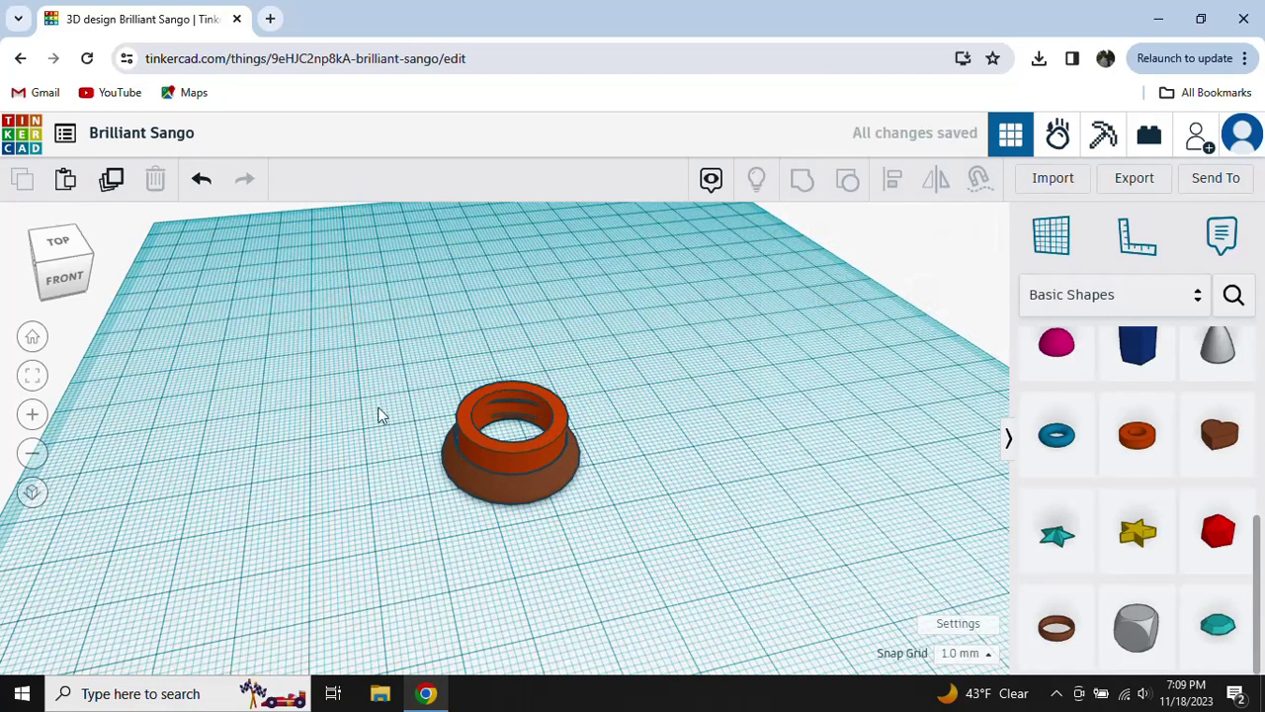
Place a Cylinder on top of the tube
scroll(1147, 465, up, 3)
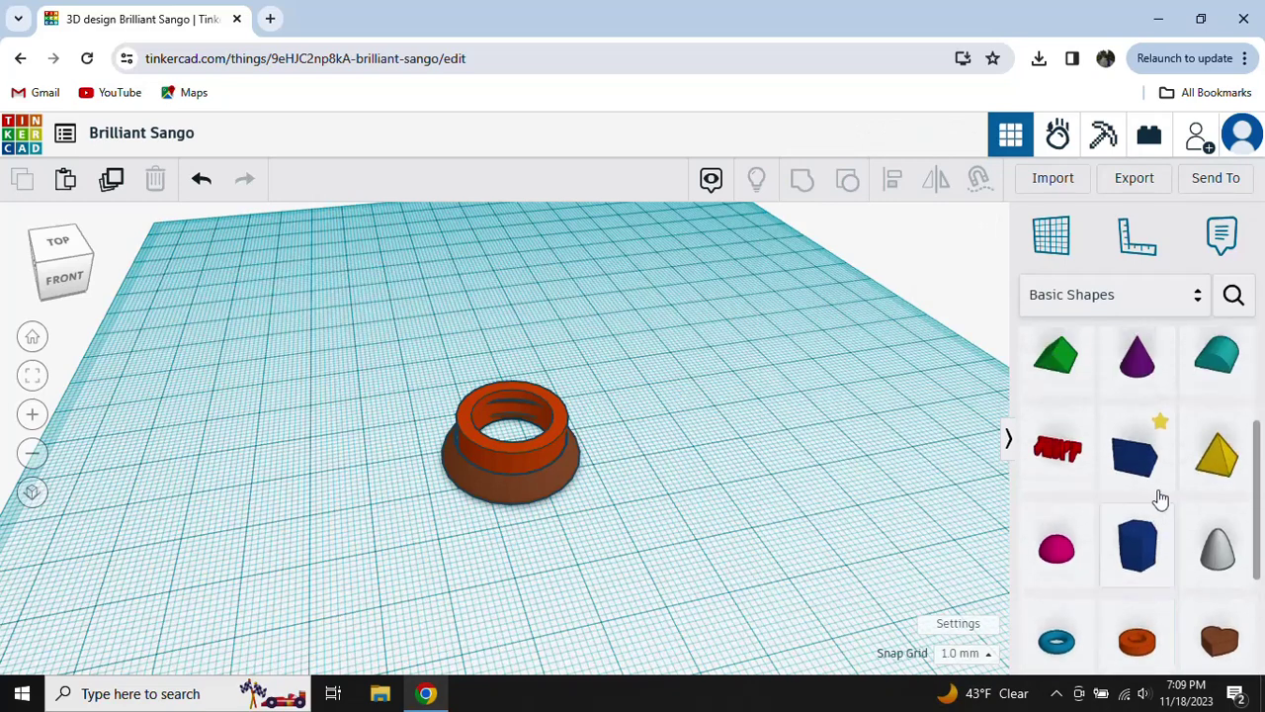
scroll(1160, 506, up, 2)
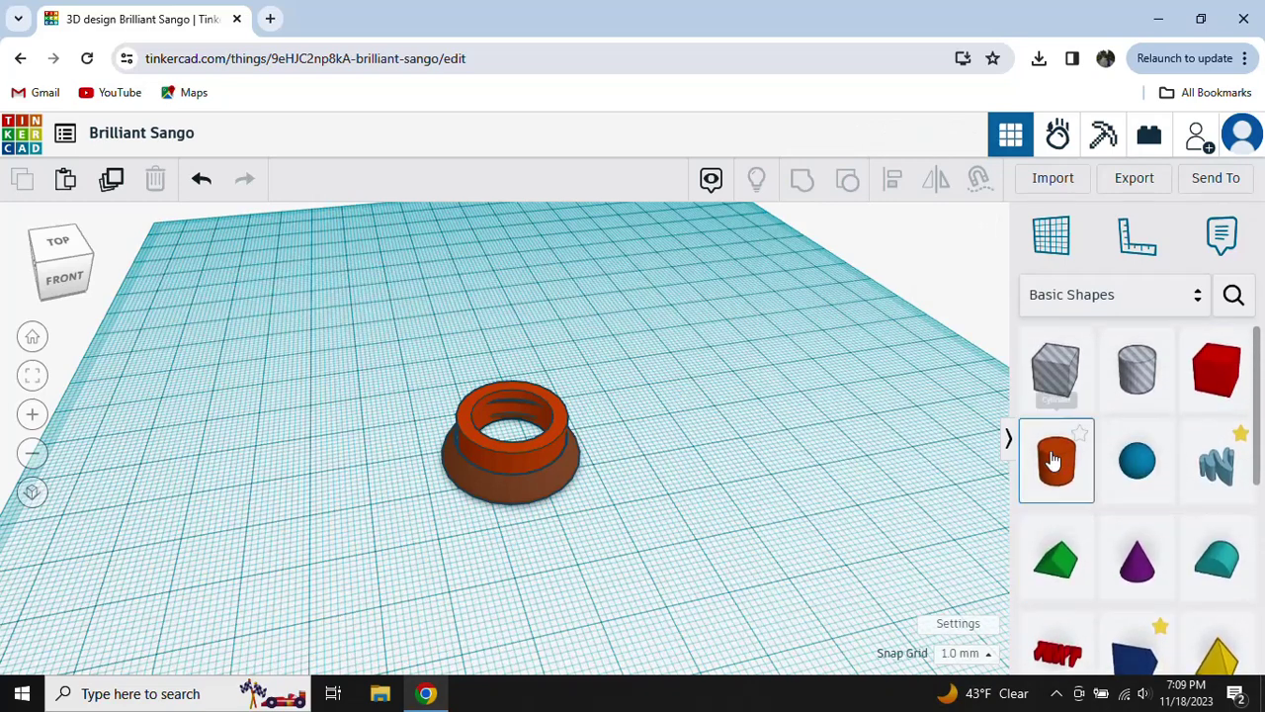
drag(1056, 465, 522, 398)
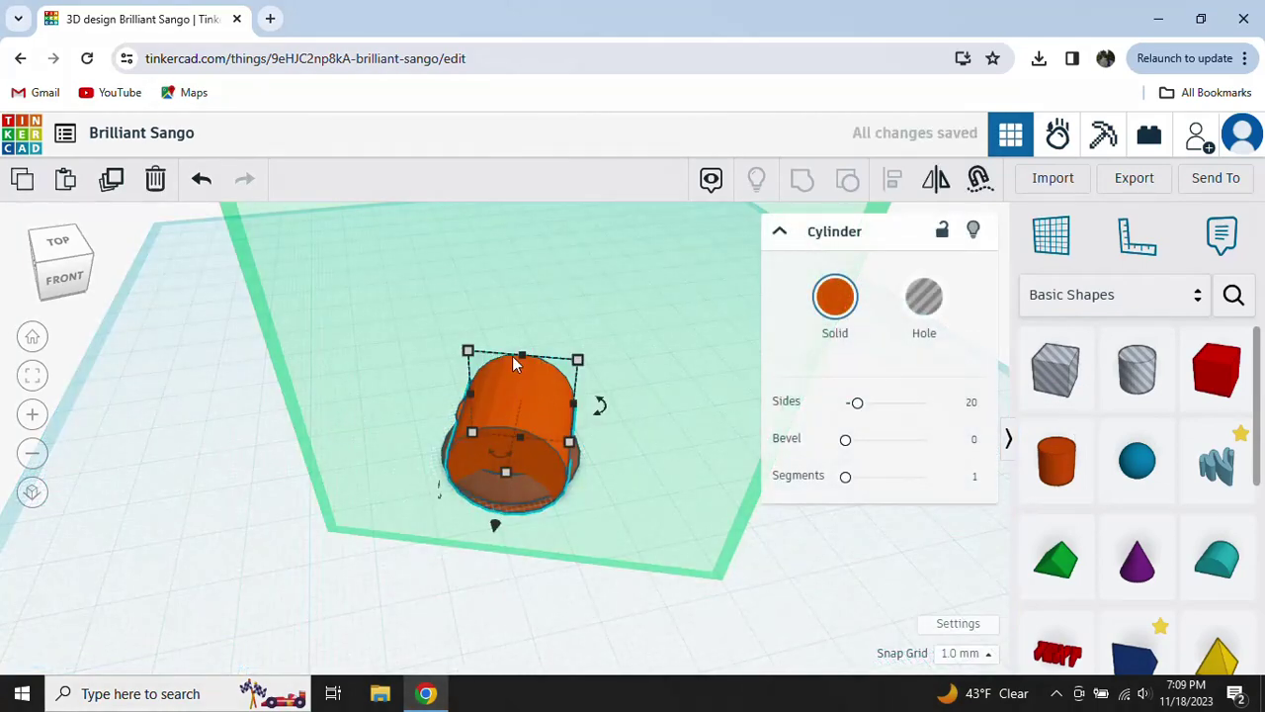
click(636, 531)
Rotate the cylinder 45° and stretch it to a height of 51.20
click(531, 444)
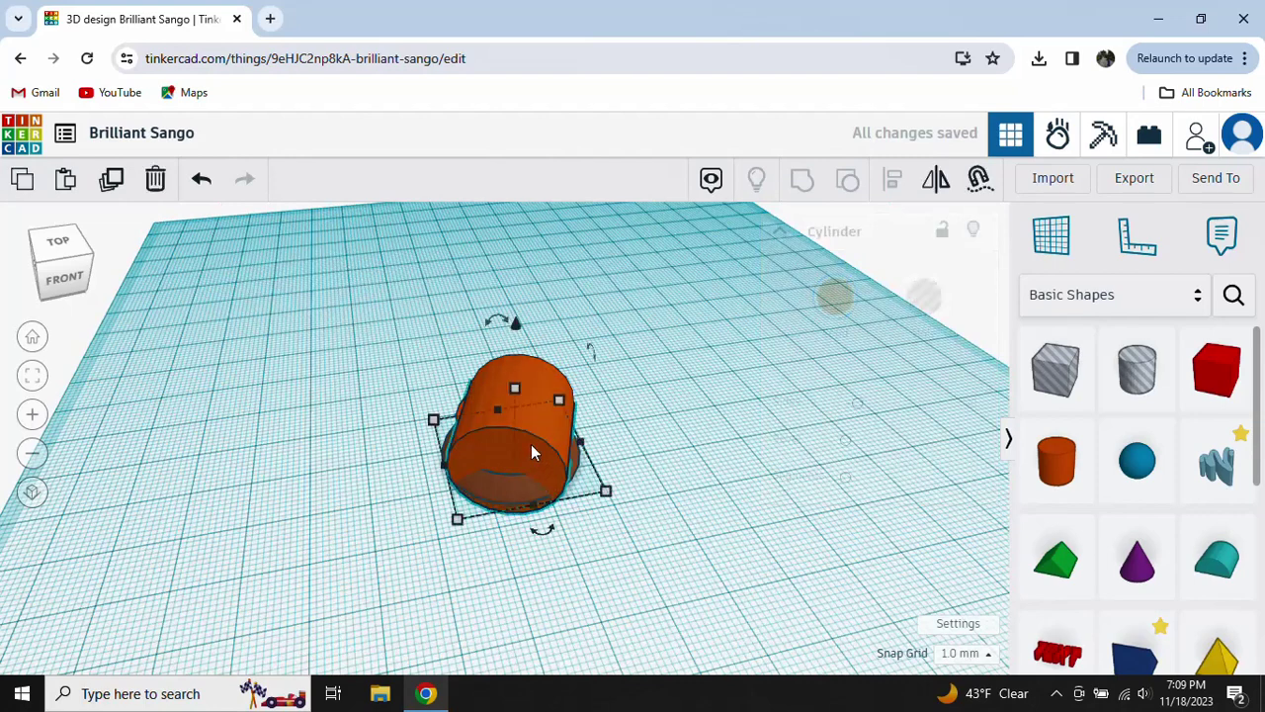
drag(523, 328, 415, 307)
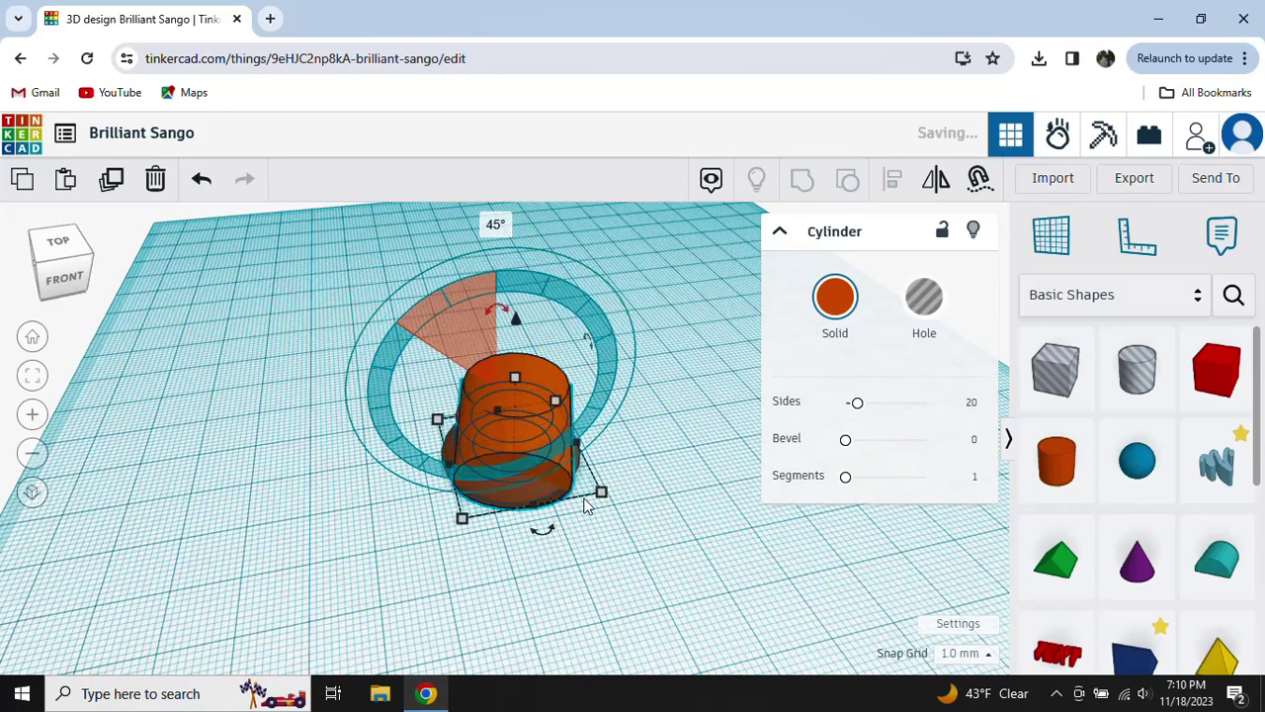
click(709, 488)
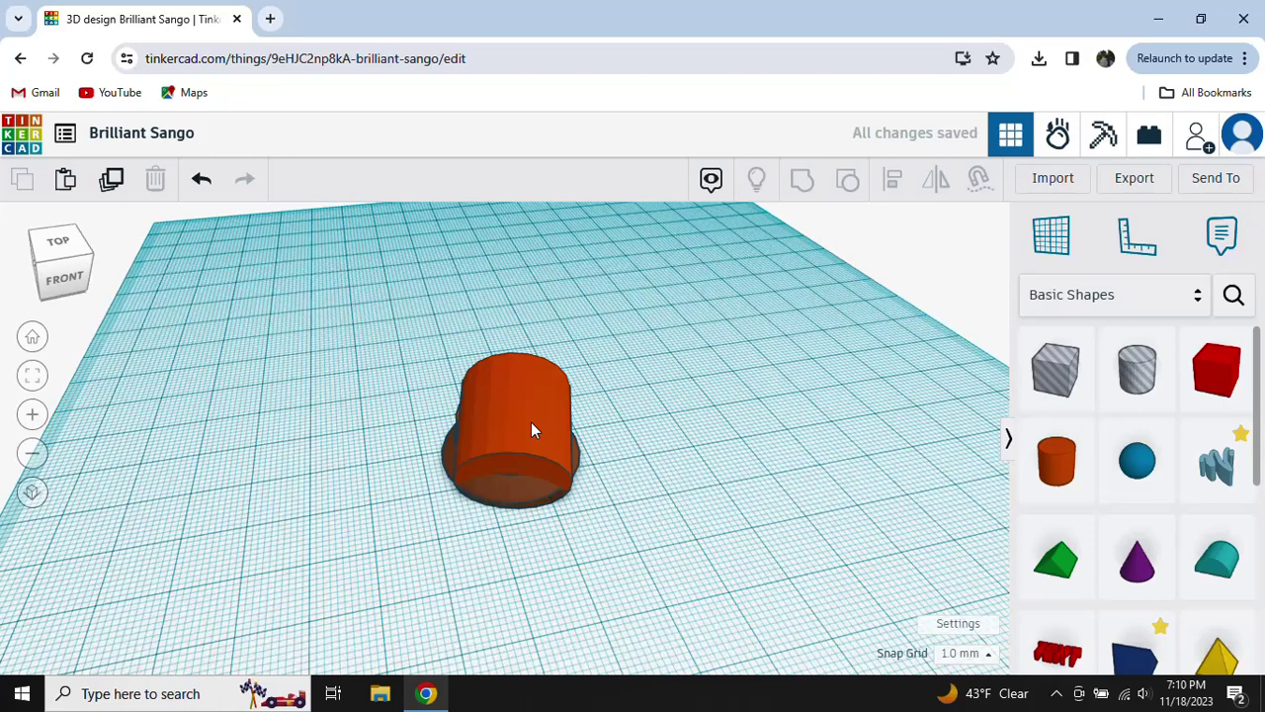
click(523, 418)
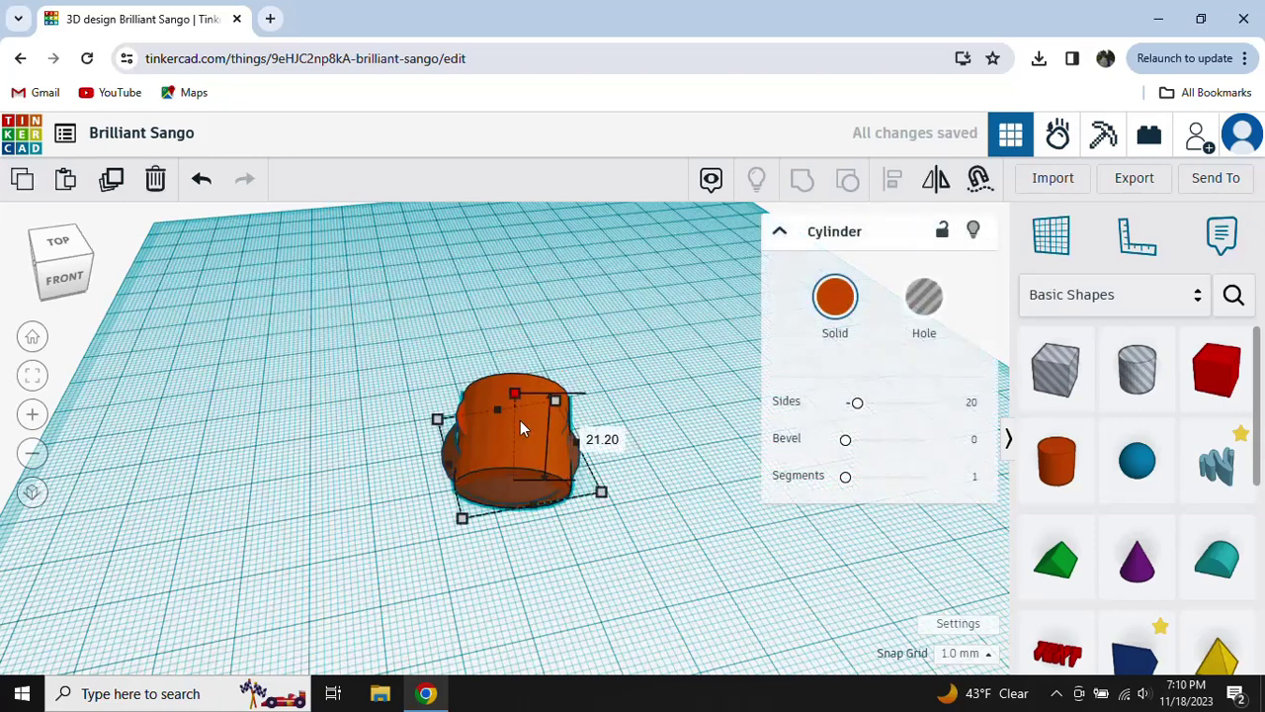
drag(520, 420, 519, 237)
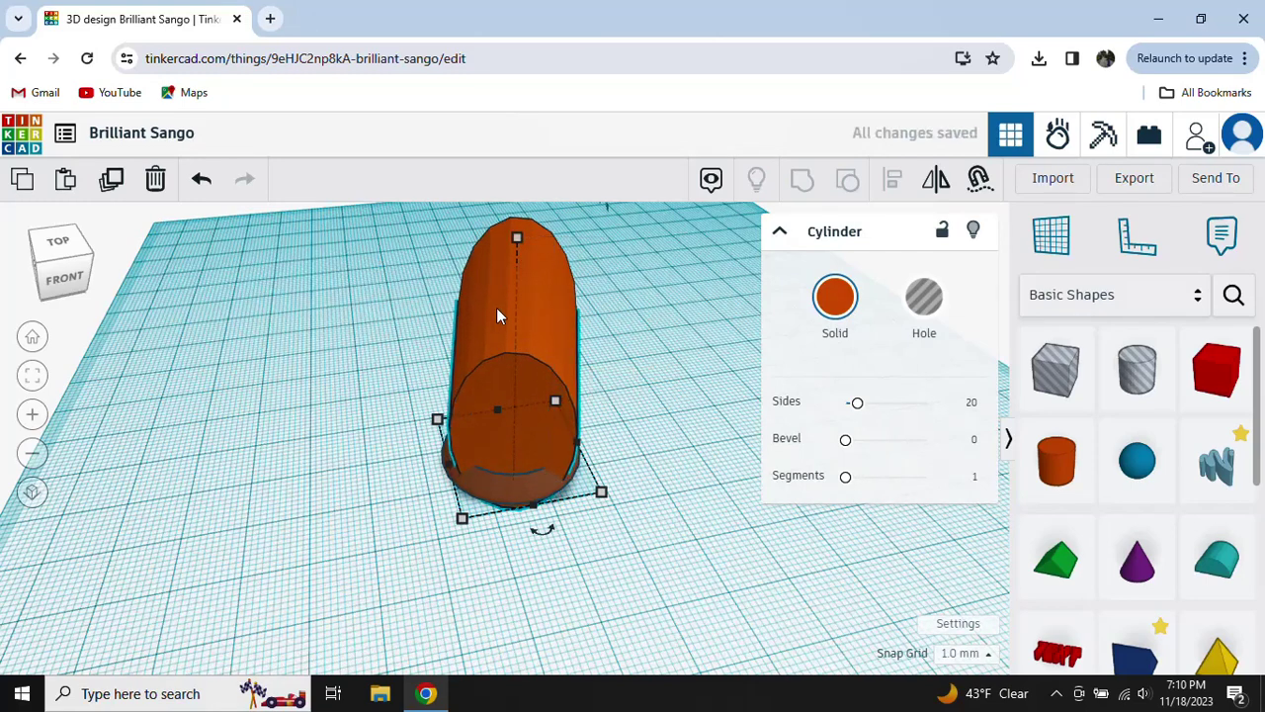
Delete the cylinder, tube and brown ring, then view the empty workplane edge-on
click(155, 178)
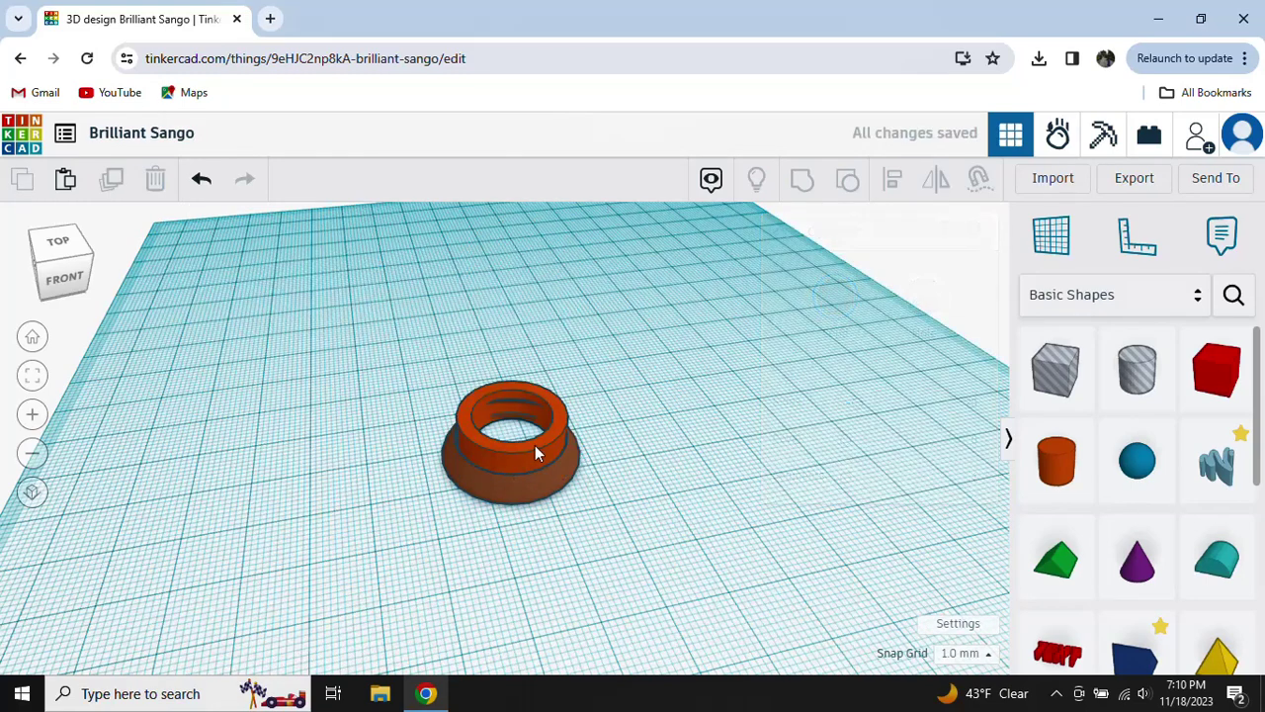
click(480, 427)
click(381, 311)
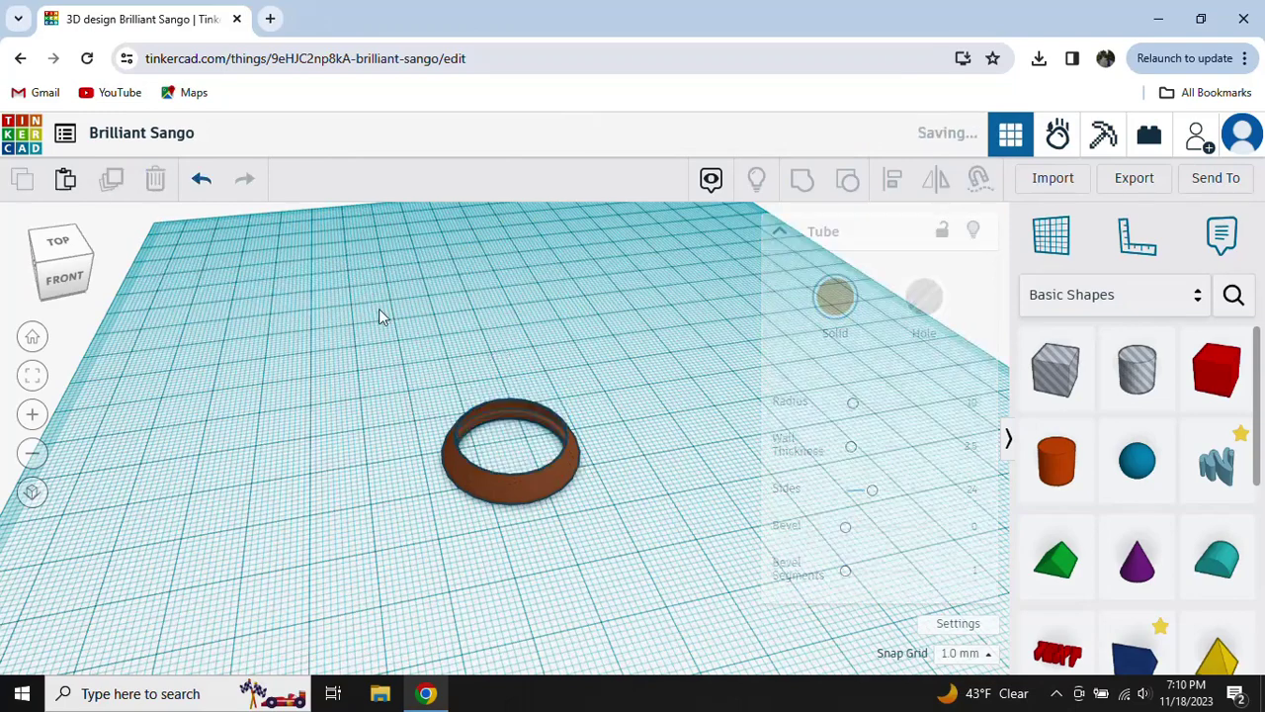
click(539, 496)
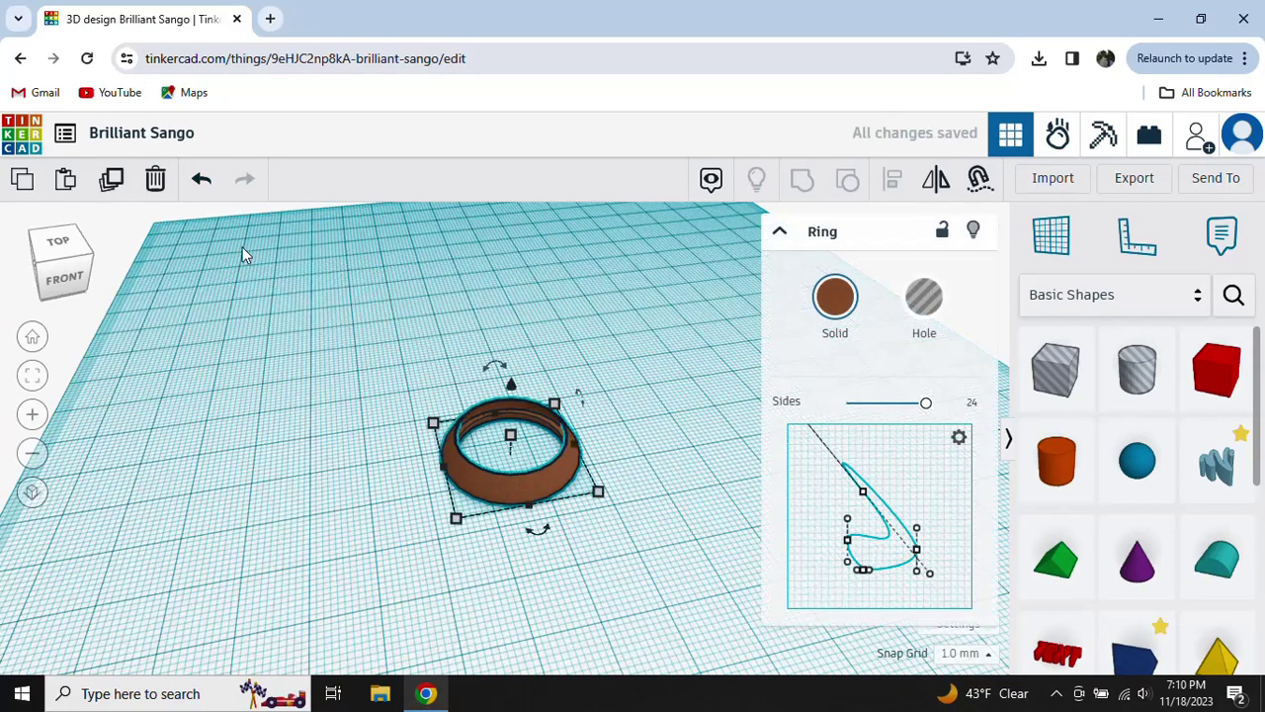
click(161, 181)
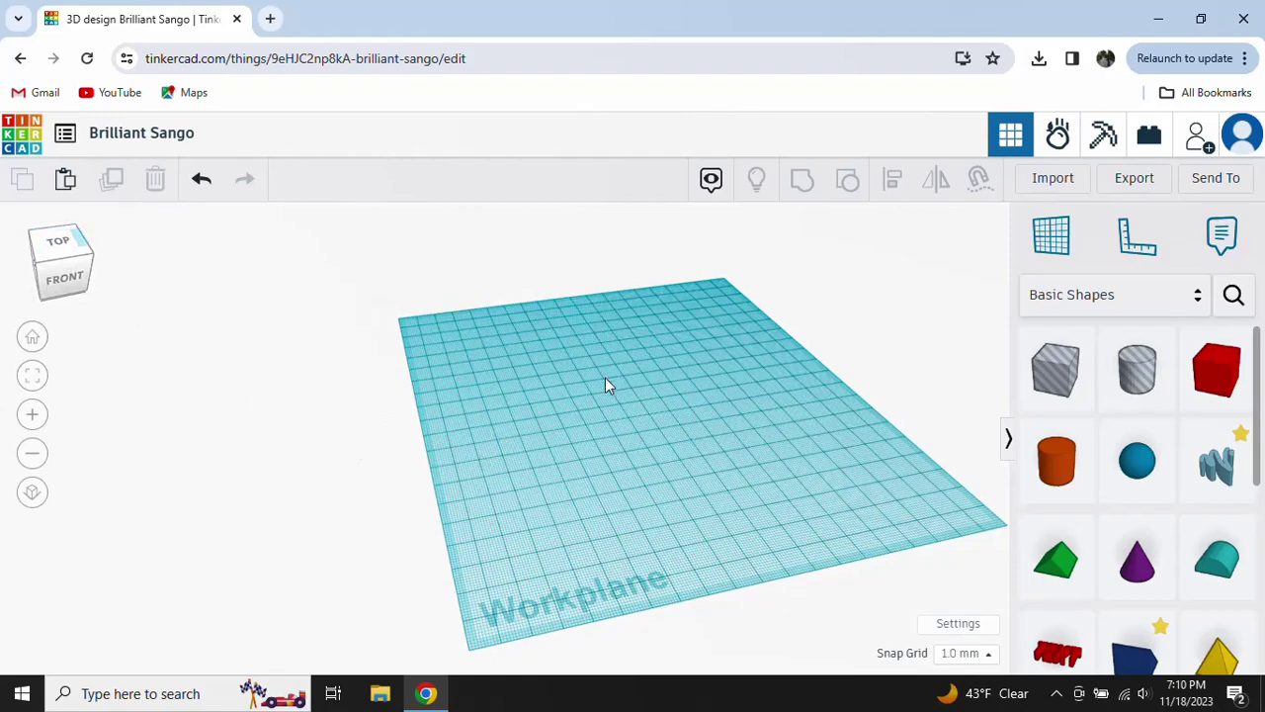
right_drag(606, 379, 359, 489)
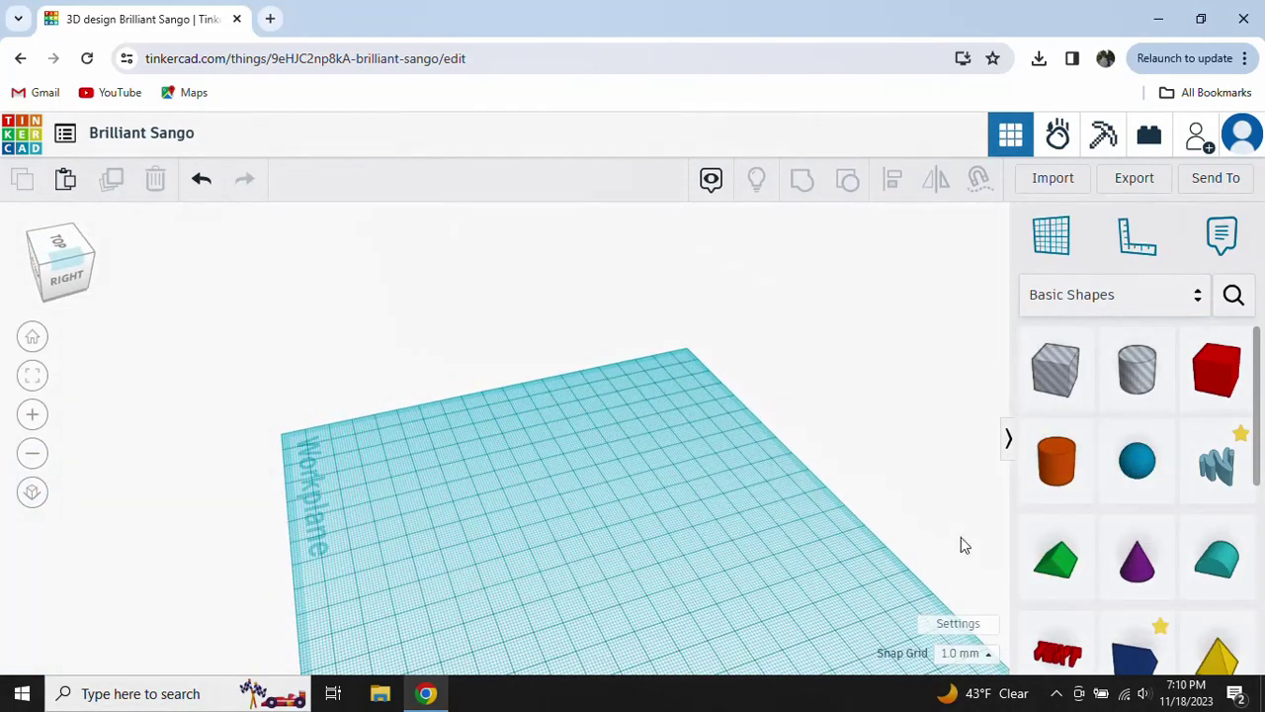
scroll(1159, 551, down, 4)
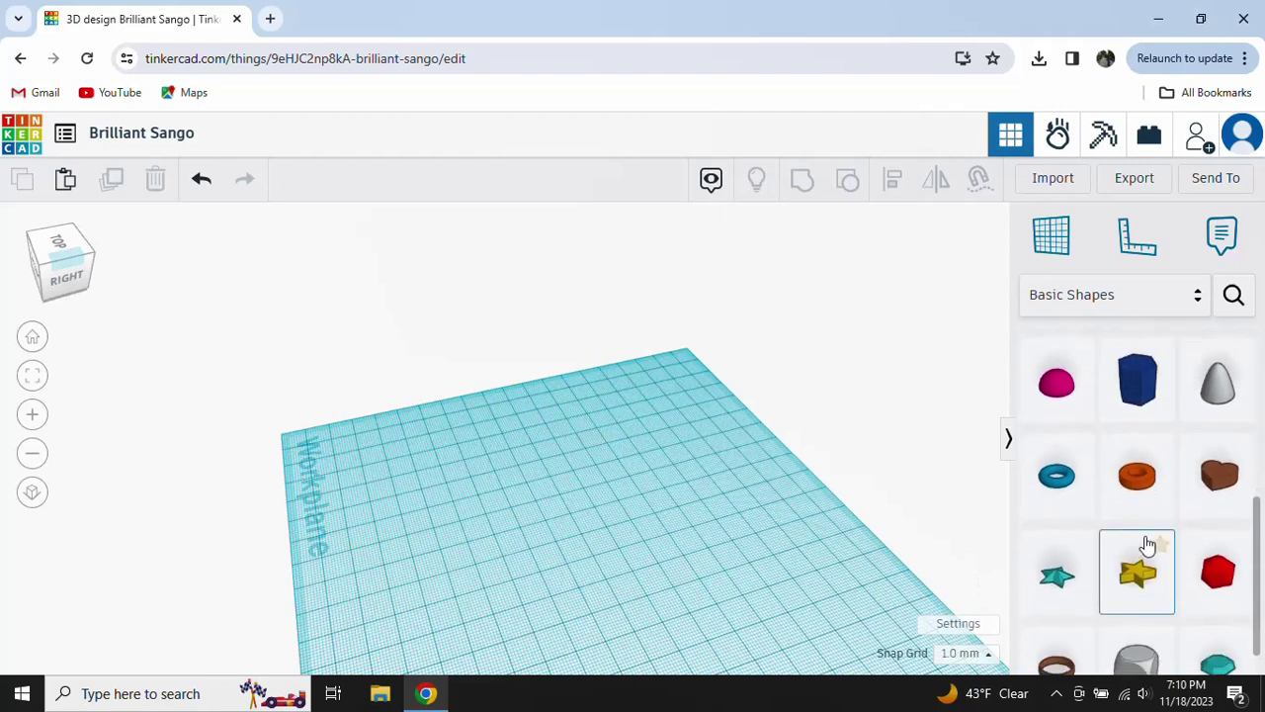
scroll(1145, 524, up, 4)
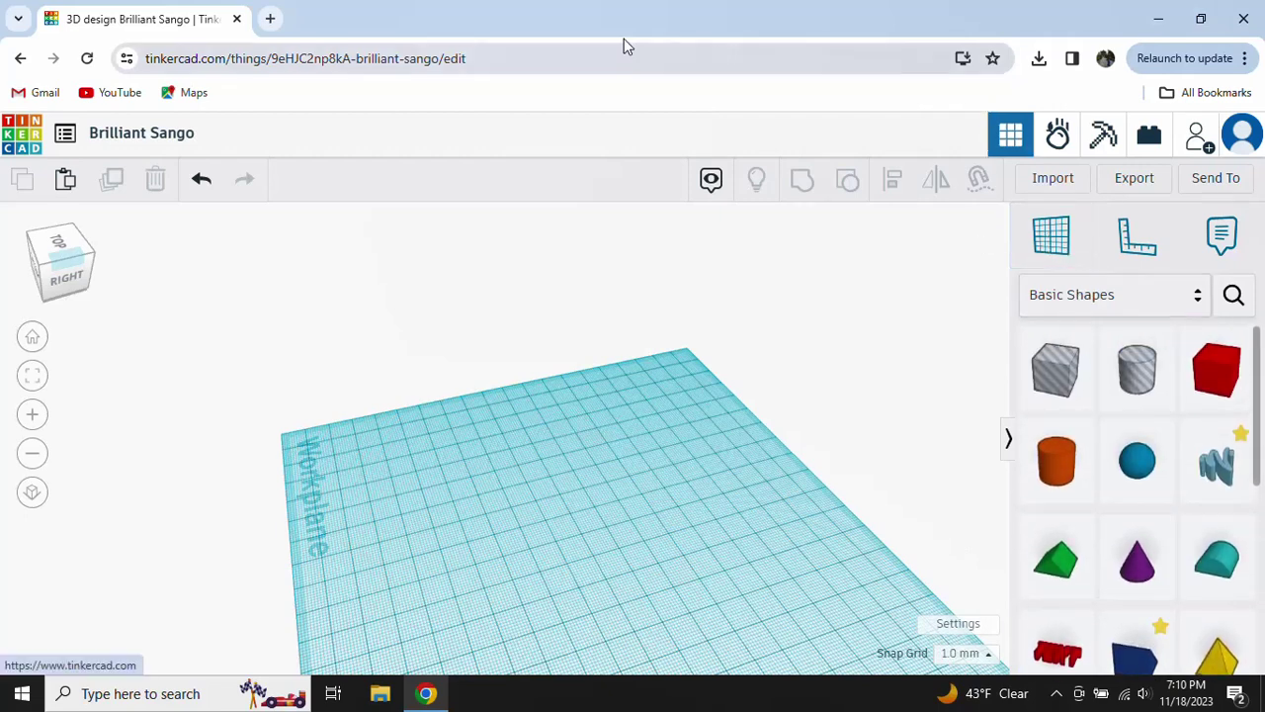
Go to the dashboard and browse the saved designs
click(22, 128)
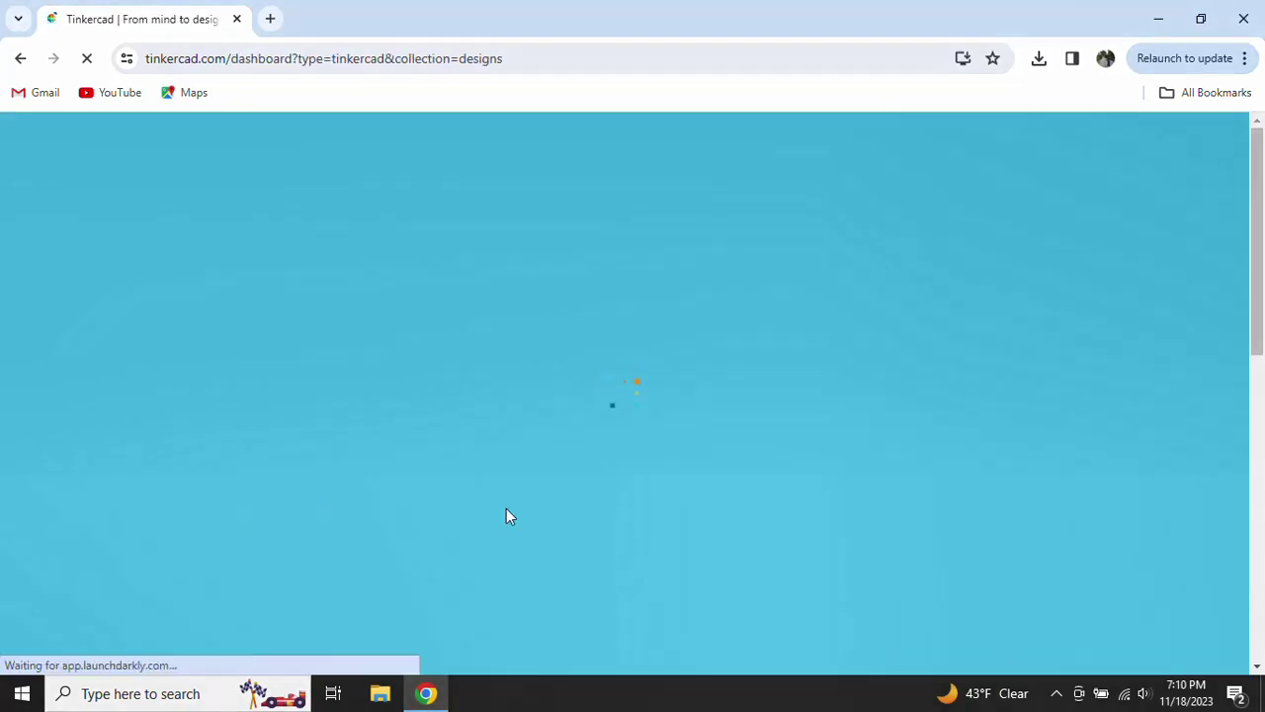
scroll(482, 447, down, 4)
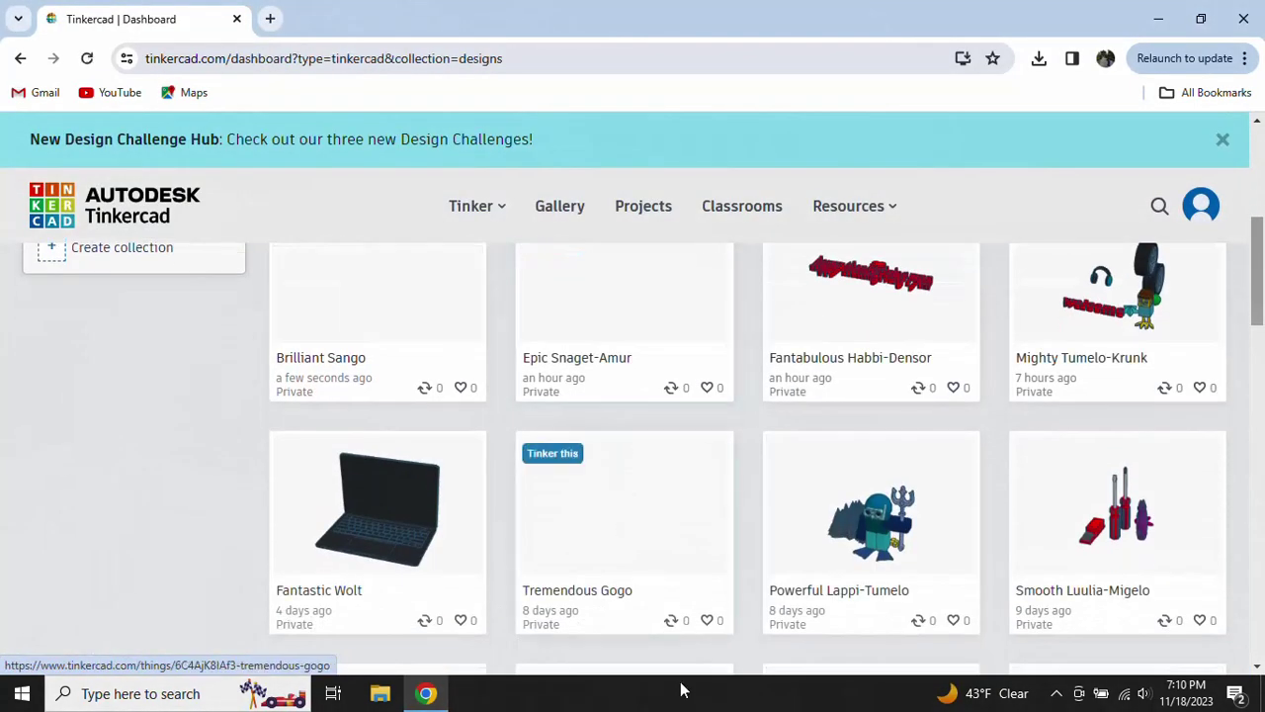
scroll(712, 593, down, 5)
scroll(729, 545, up, 5)
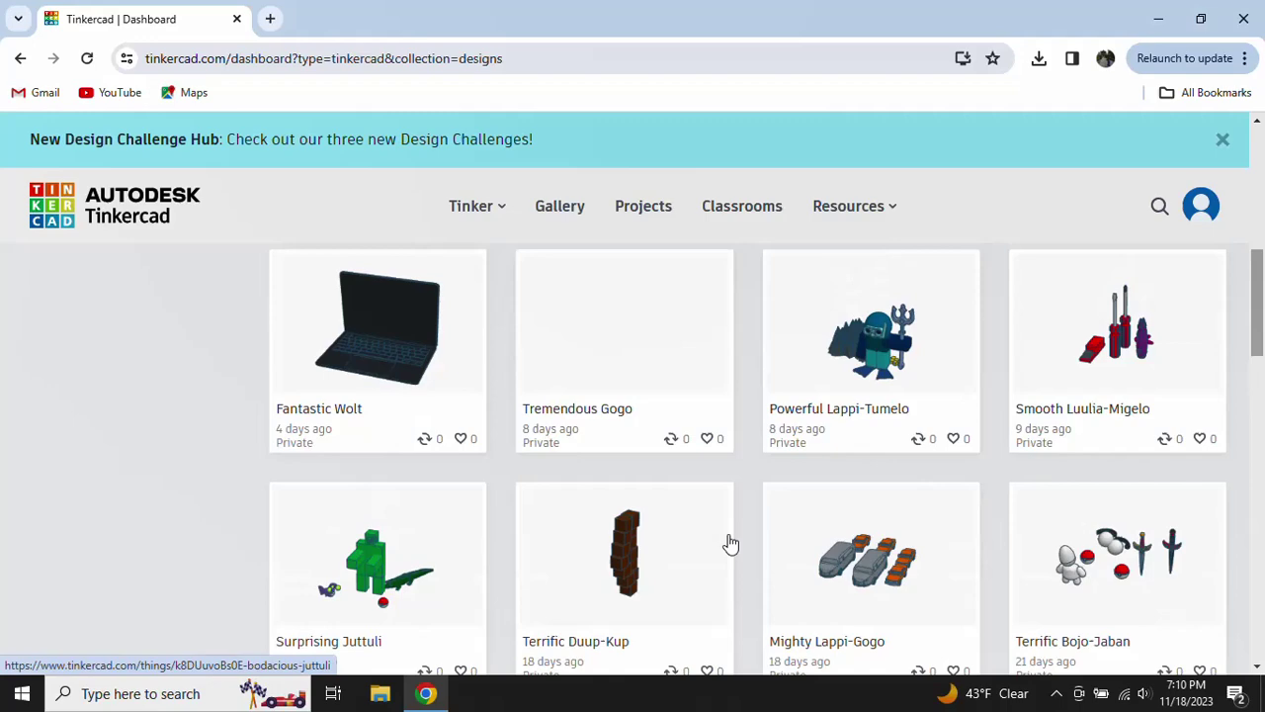
scroll(729, 545, up, 2)
scroll(706, 490, down, 1)
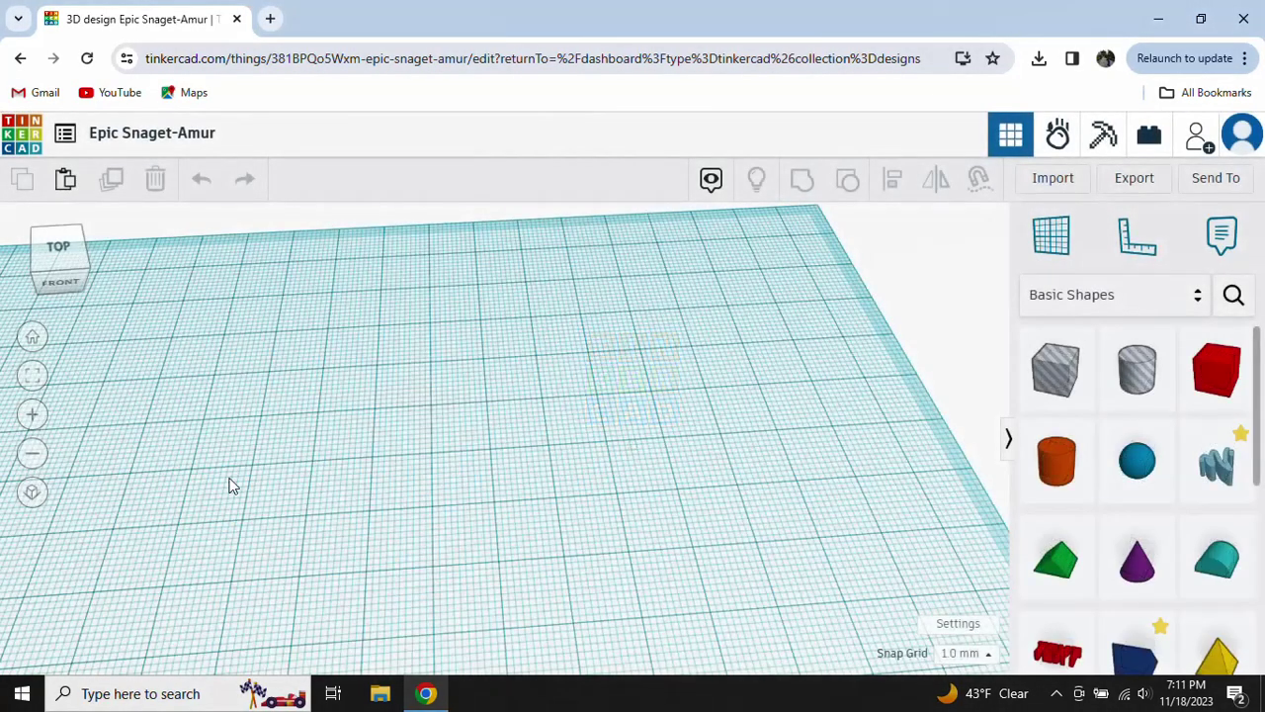
Return to Your designs and bring up link options for Fantabulous Habbi-Densor
click(15, 138)
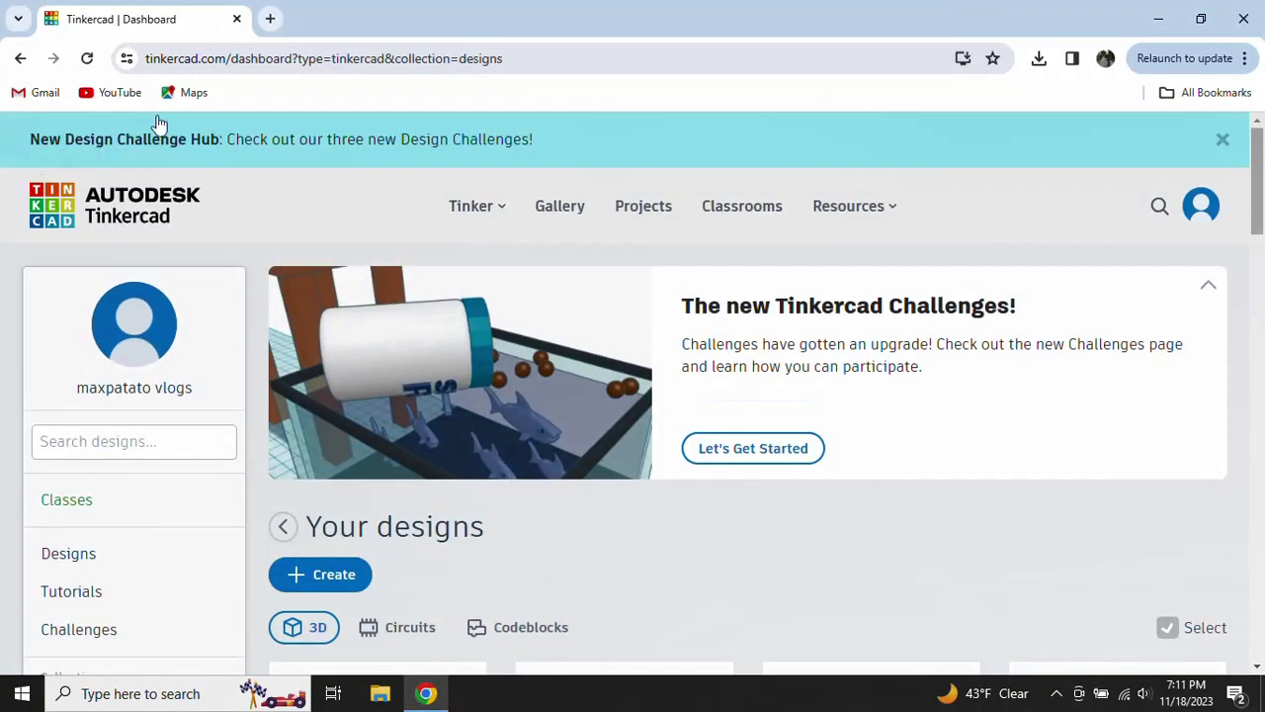
scroll(602, 418, down, 5)
scroll(593, 425, up, 2)
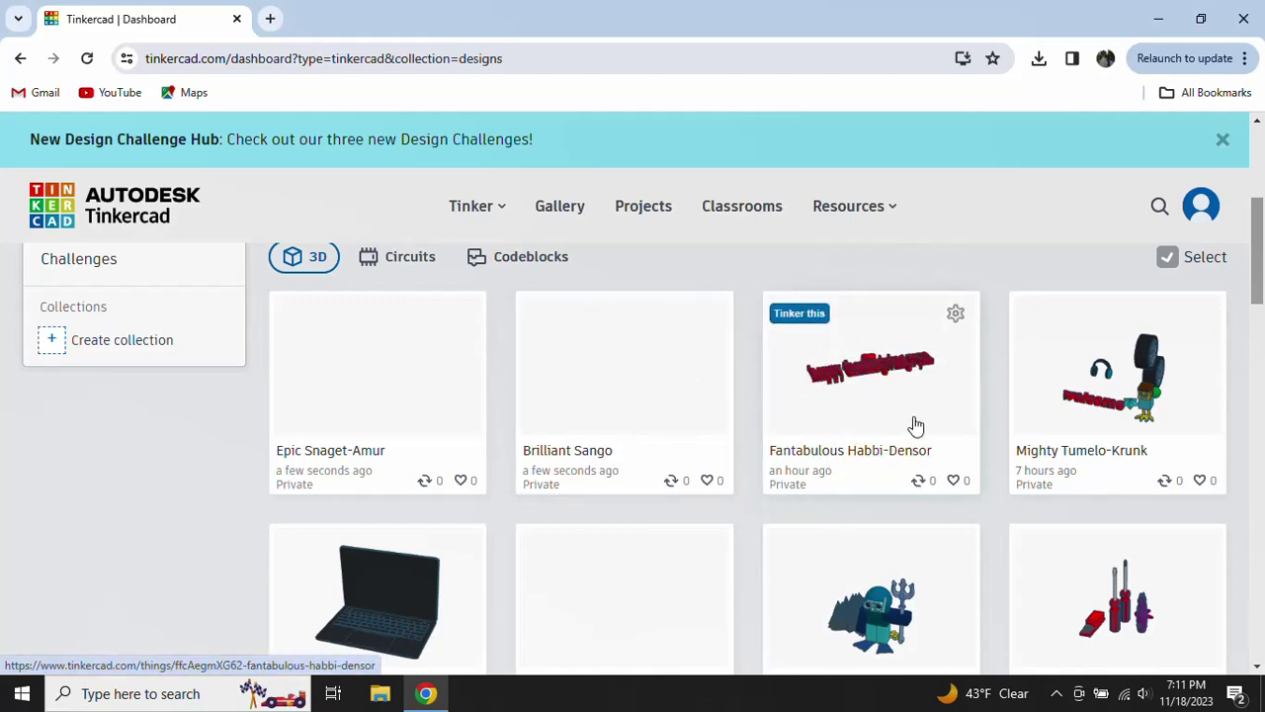
right_click(875, 457)
View the Fantabulous Habbi-Densor design page, then go back to the dashboard
click(806, 416)
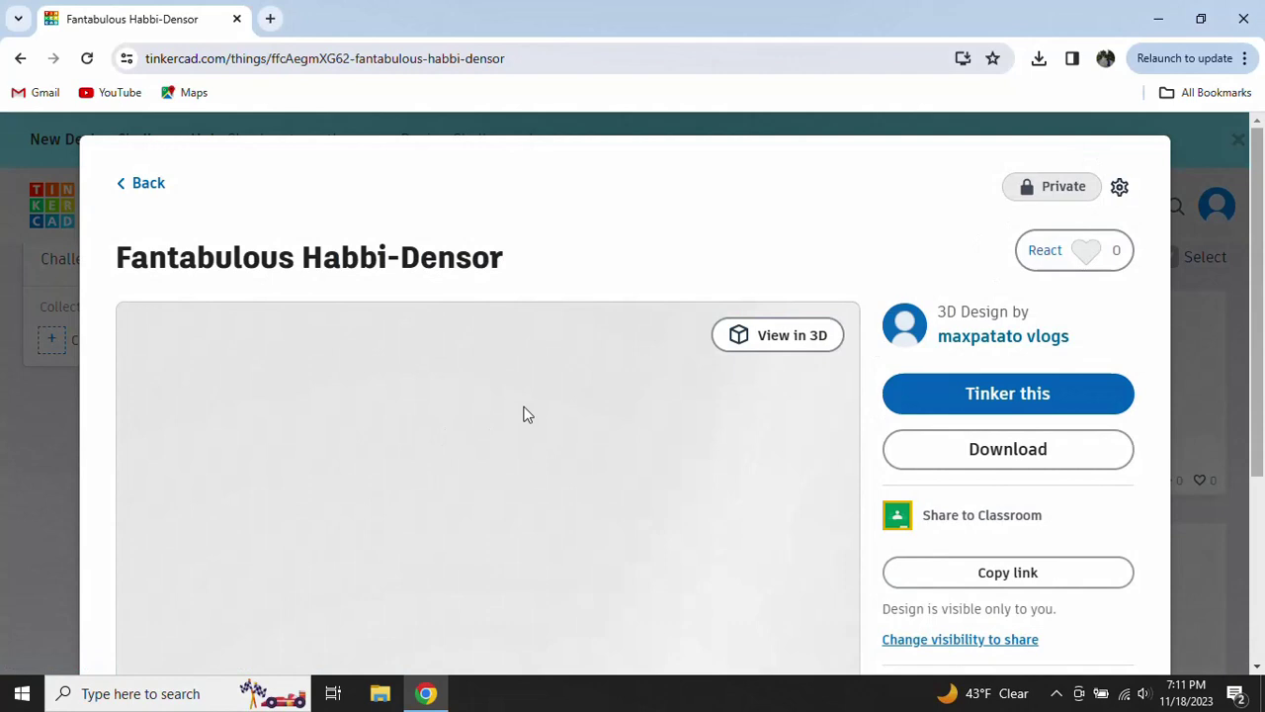
scroll(556, 452, down, 2)
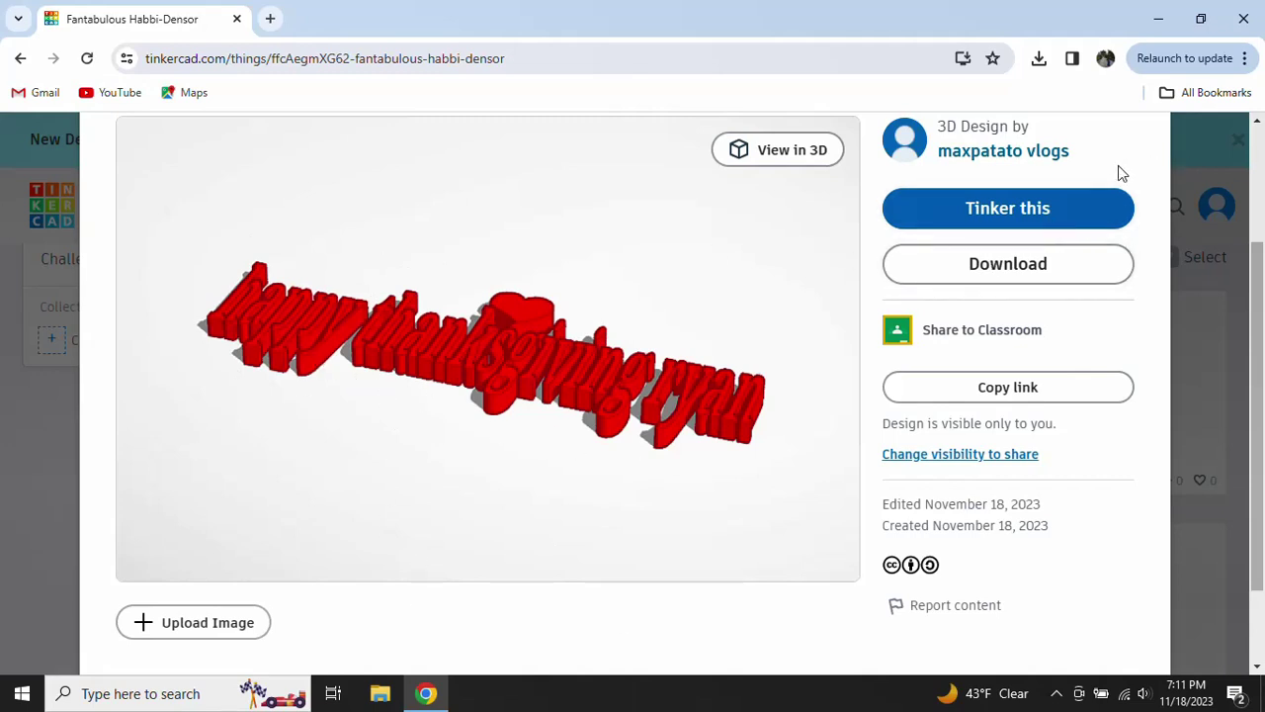
click(16, 263)
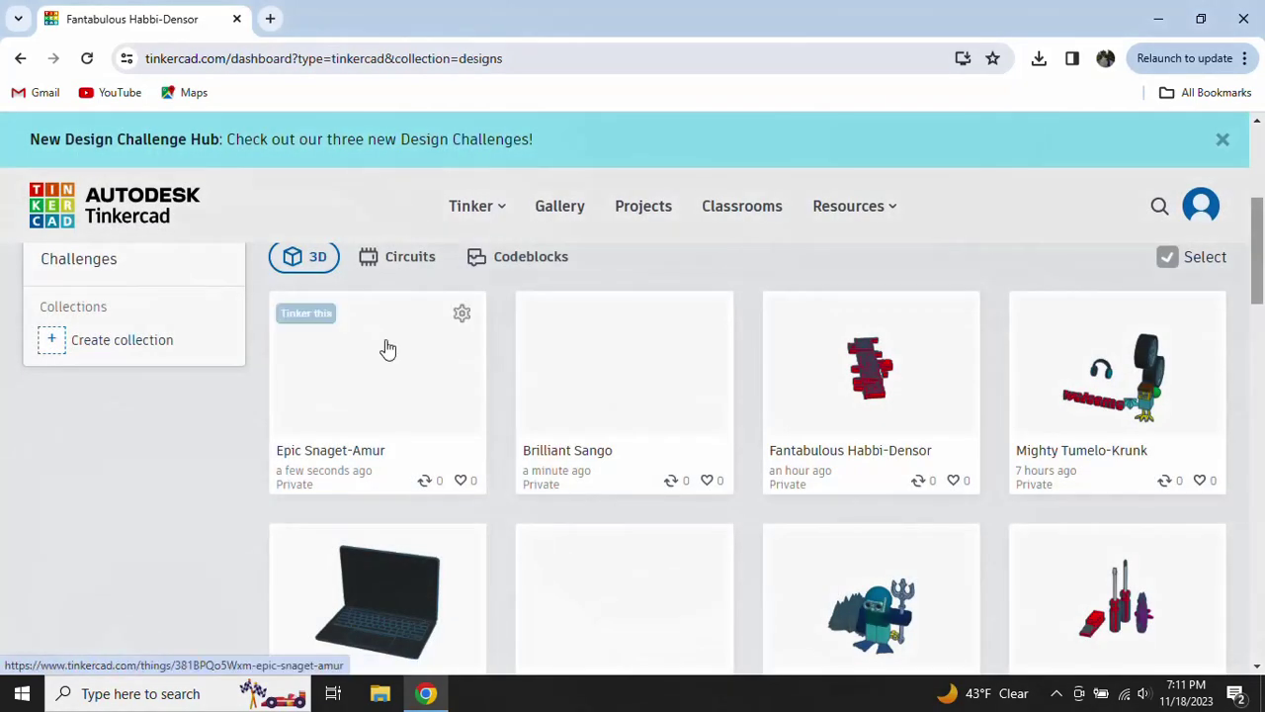
Browse the design list and open the + Create dropdown of 3D Design, Circuit and Codeblocks
scroll(837, 355, down, 4)
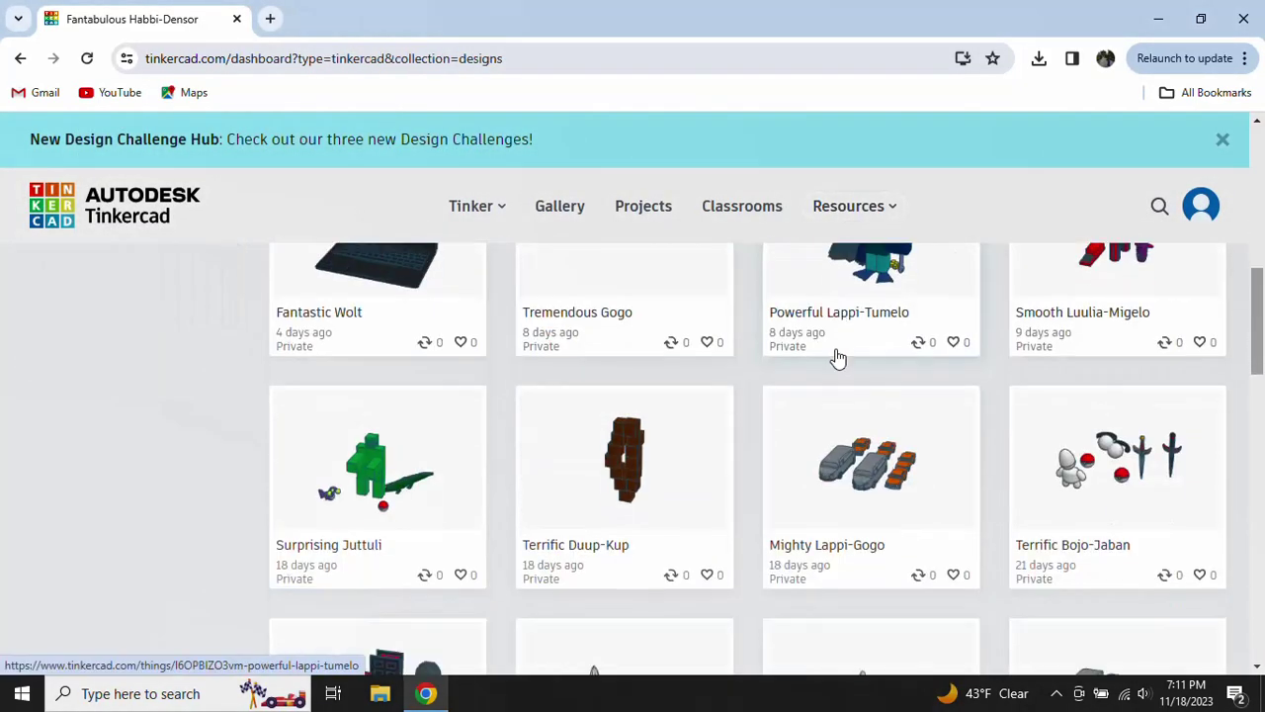
scroll(836, 358, down, 4)
scroll(836, 358, down, 4)
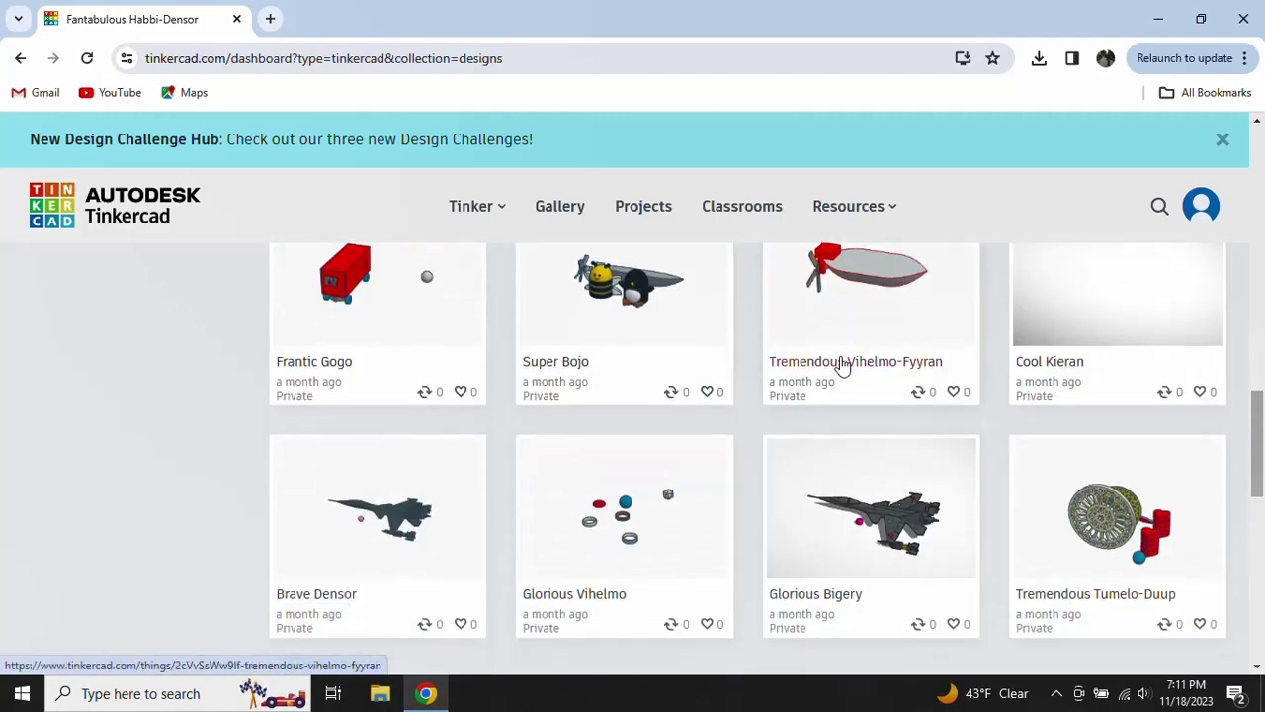
scroll(880, 374, up, 5)
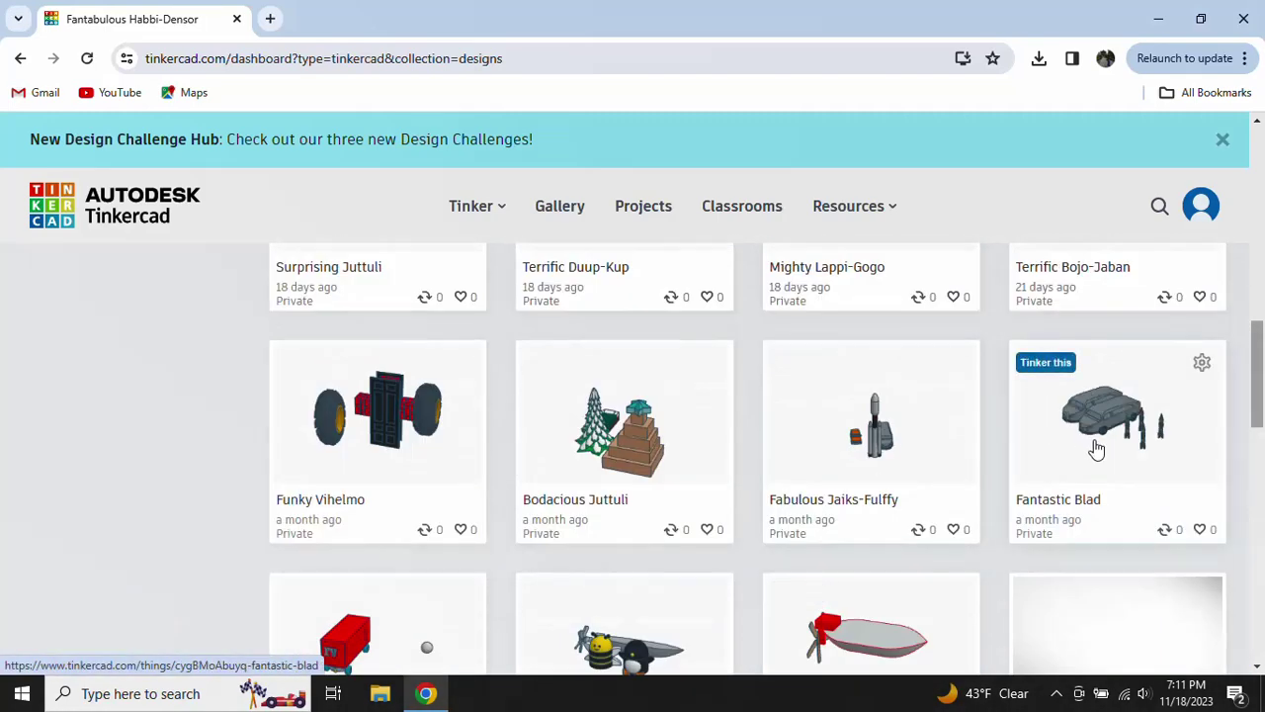
scroll(1096, 445, down, 2)
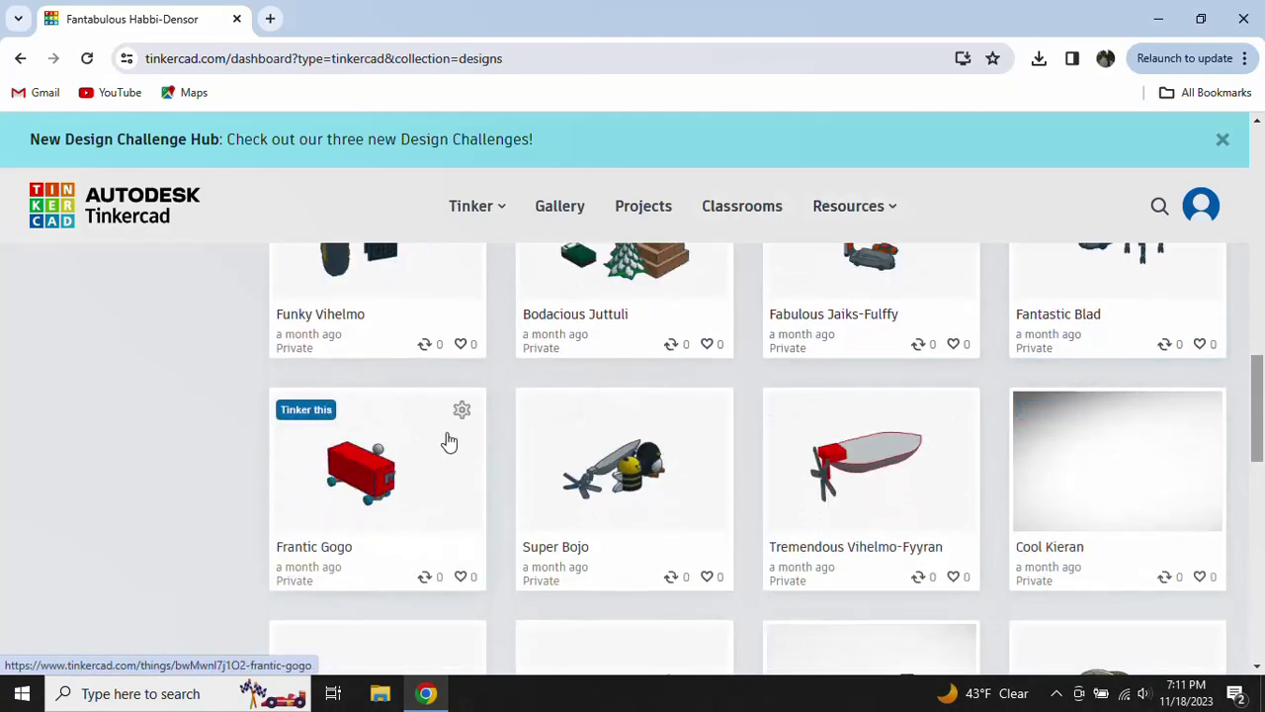
scroll(445, 441, up, 10)
scroll(459, 423, up, 3)
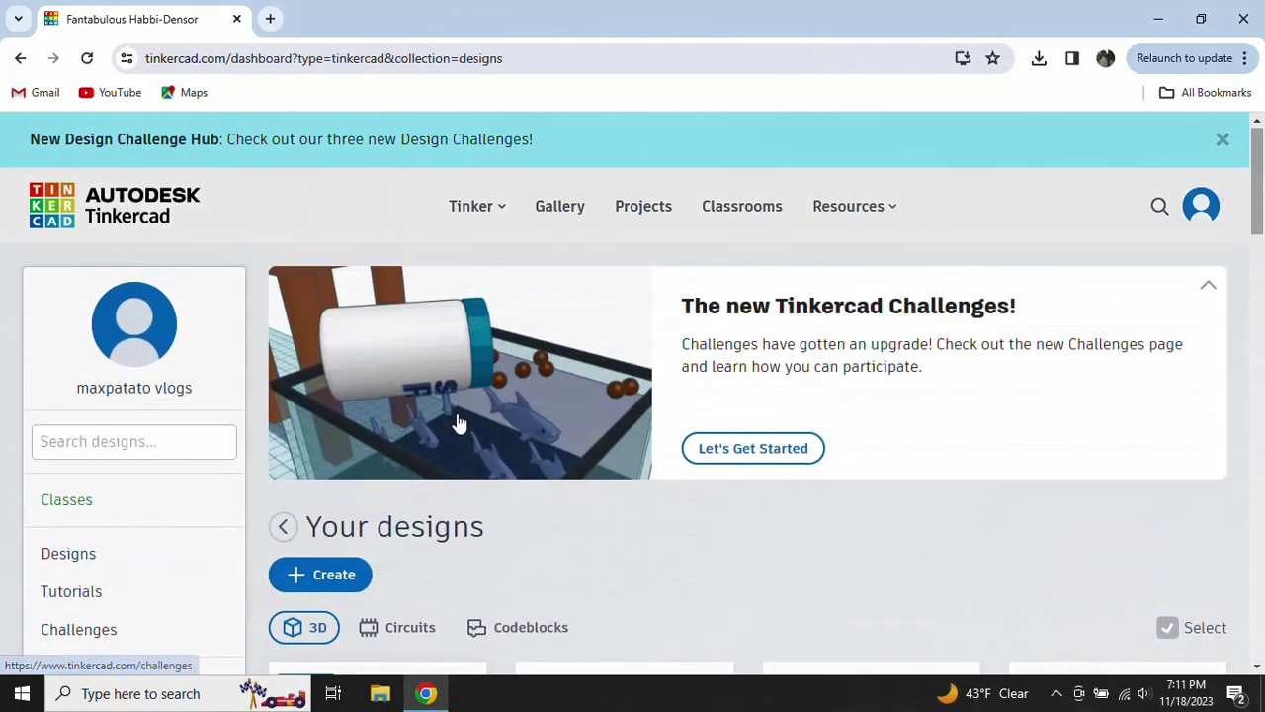
scroll(459, 423, down, 1)
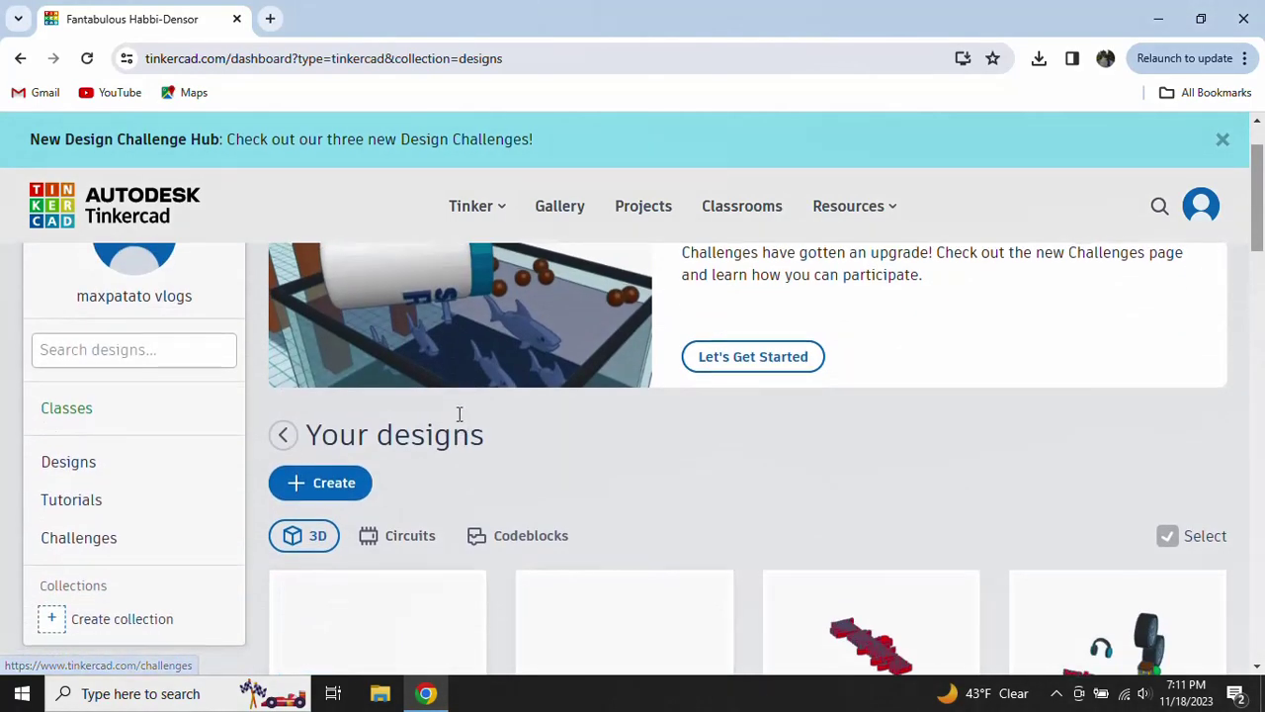
scroll(459, 415, up, 1)
scroll(458, 423, down, 3)
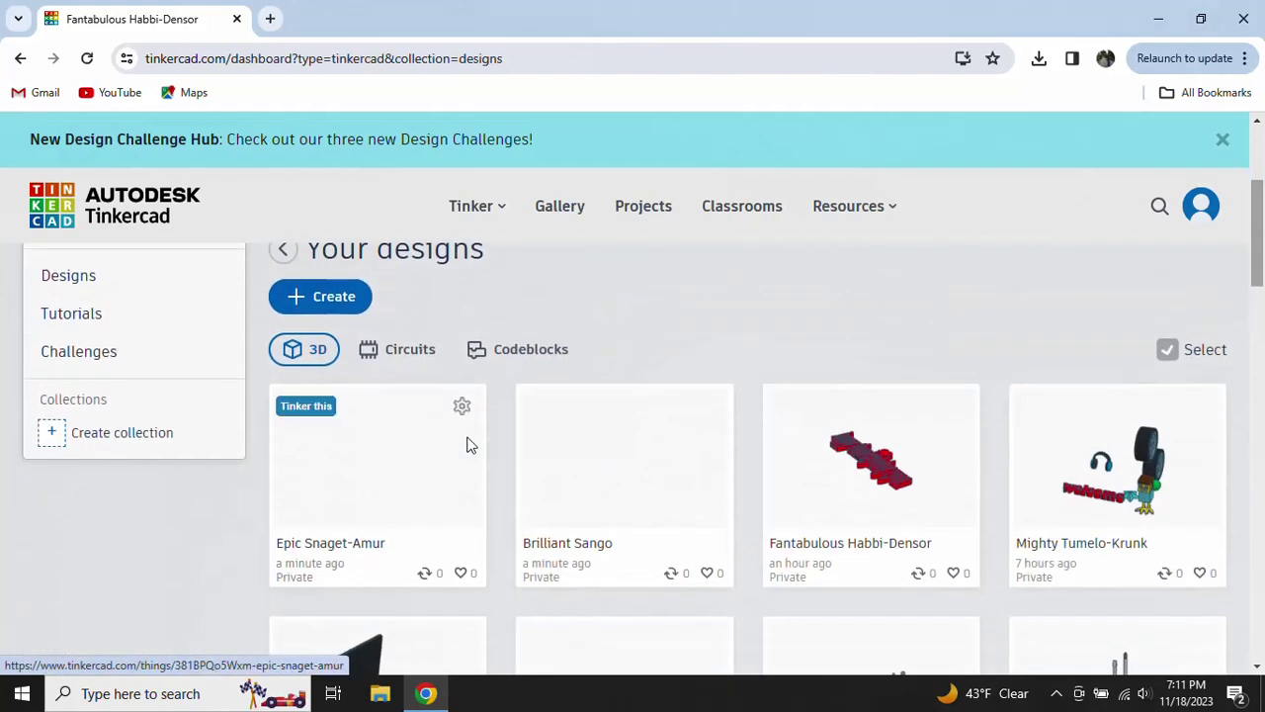
scroll(465, 435, up, 1)
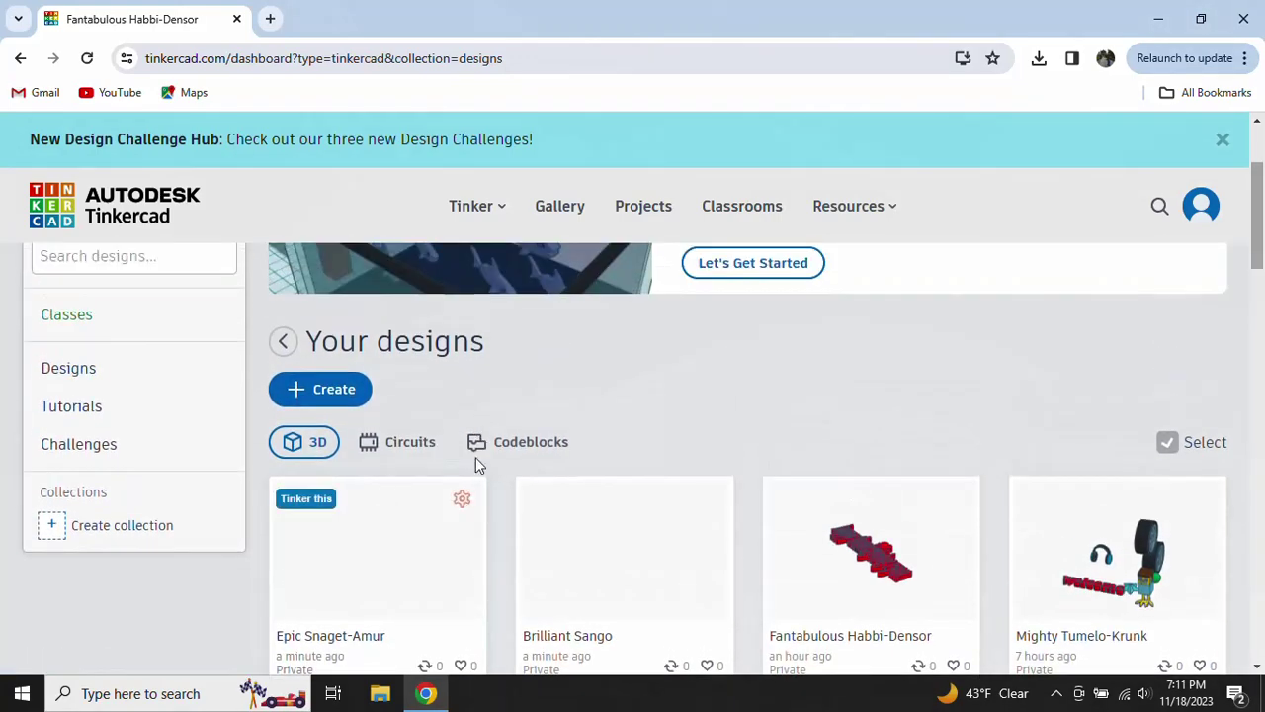
click(332, 392)
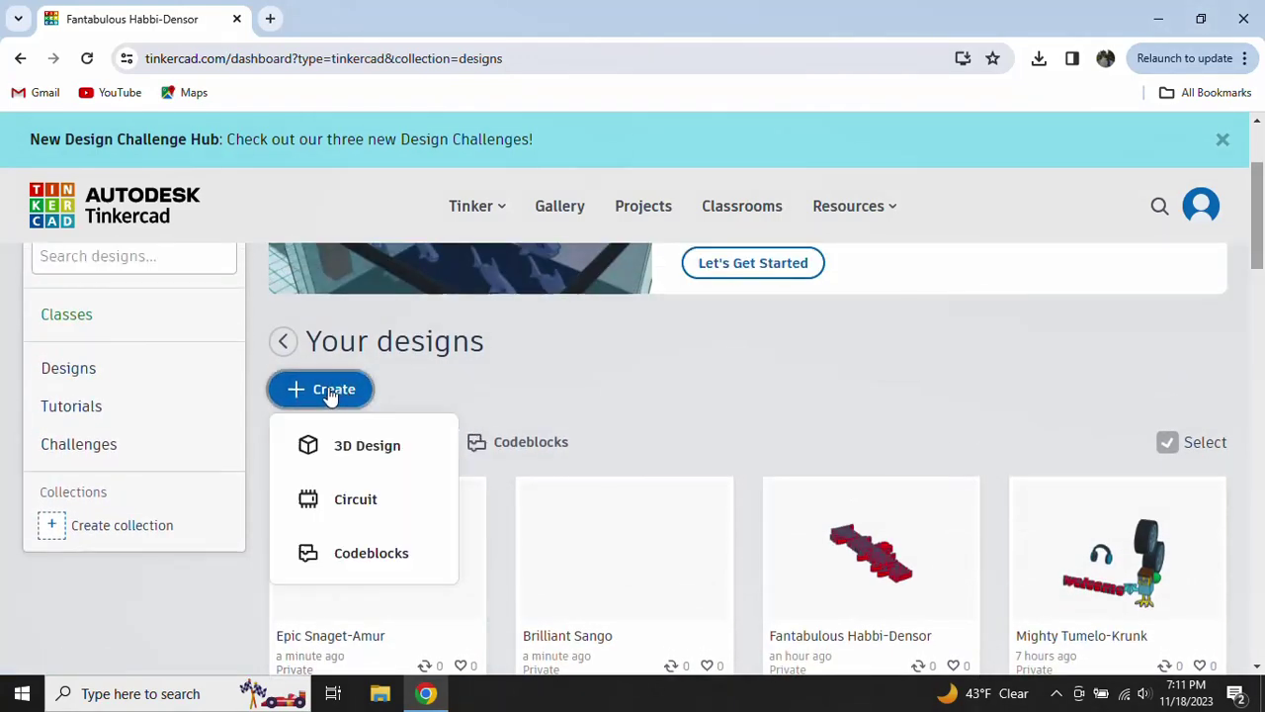
Create the blank 3D design Neat Sango, then return to the dashboard and scroll the cards
click(340, 449)
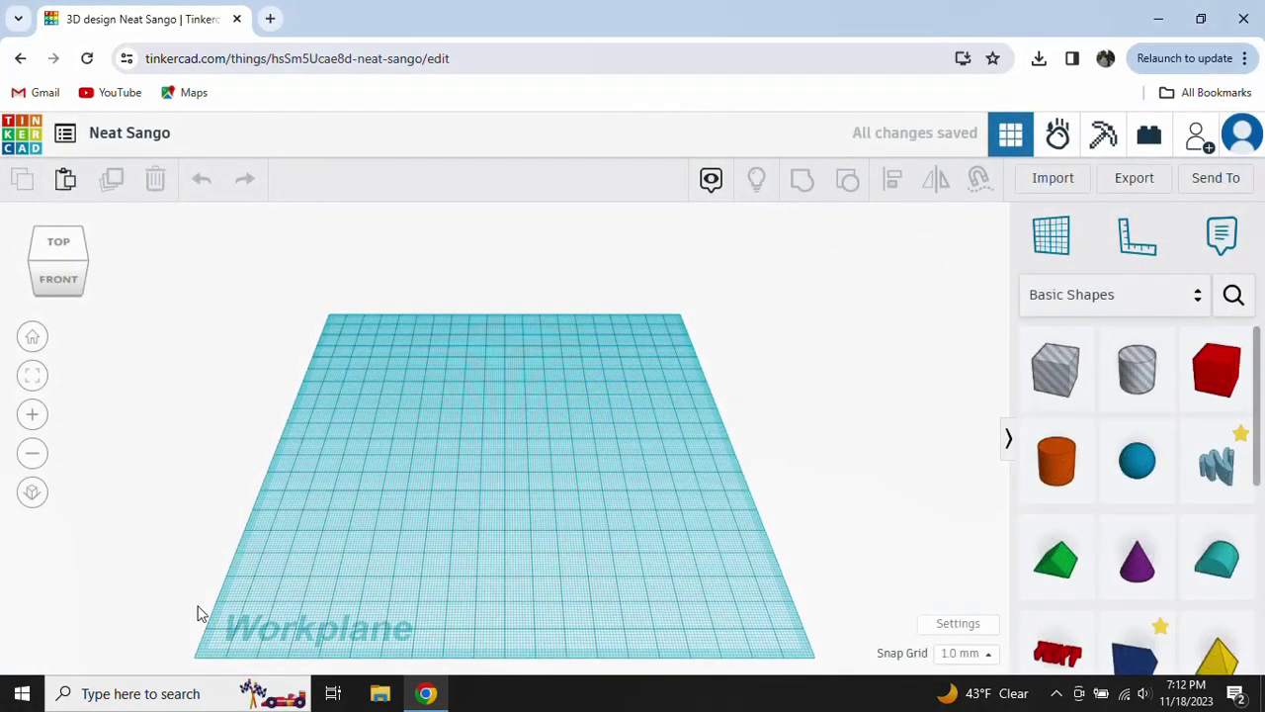
click(15, 142)
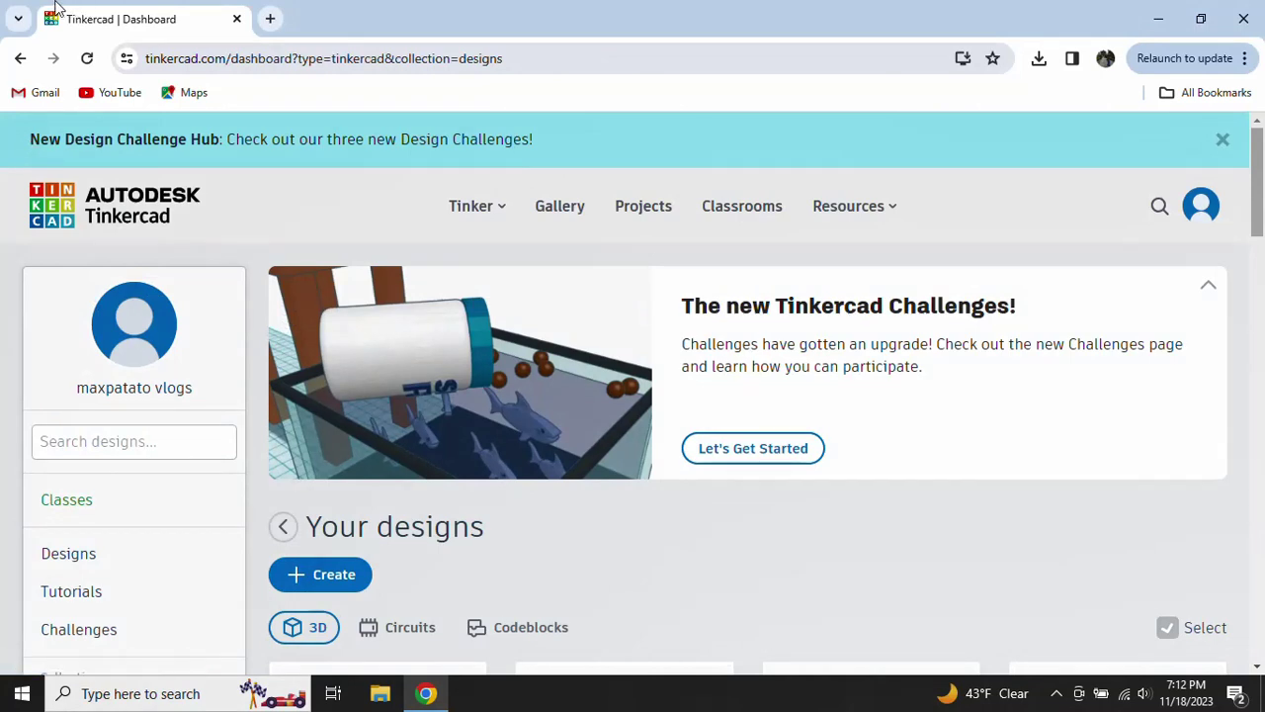
scroll(445, 385, down, 3)
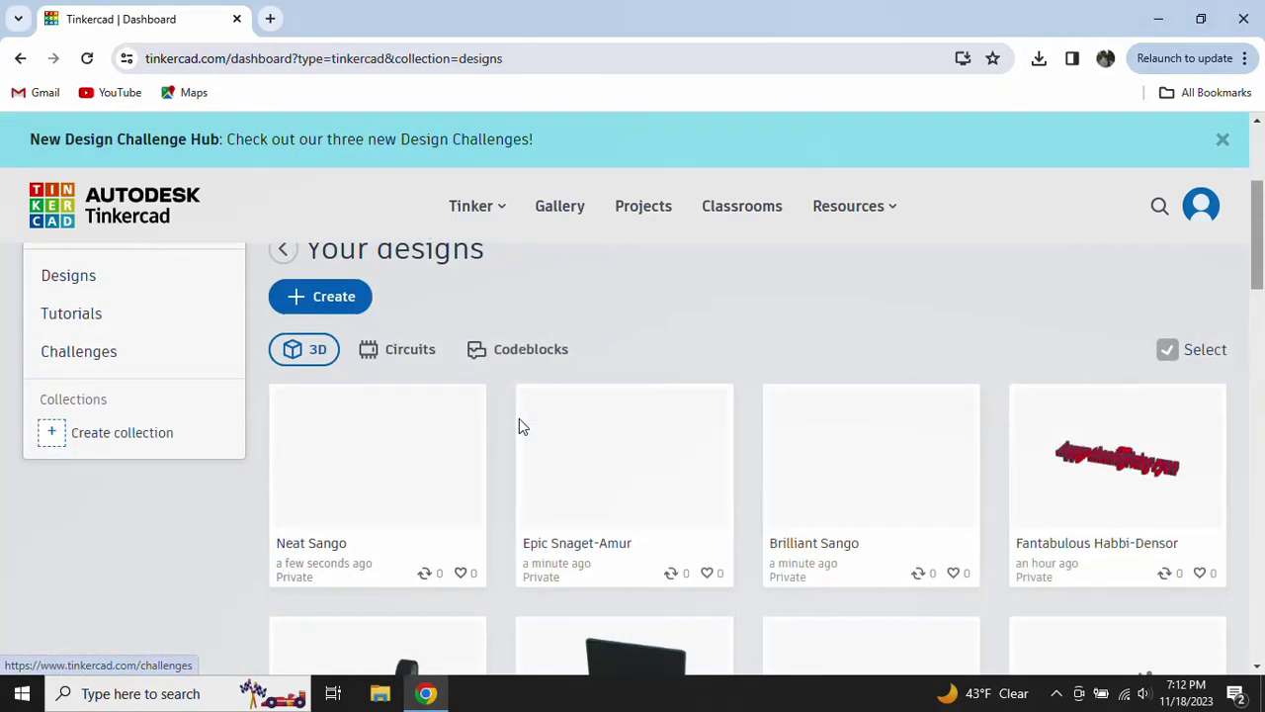
scroll(643, 509, down, 1)
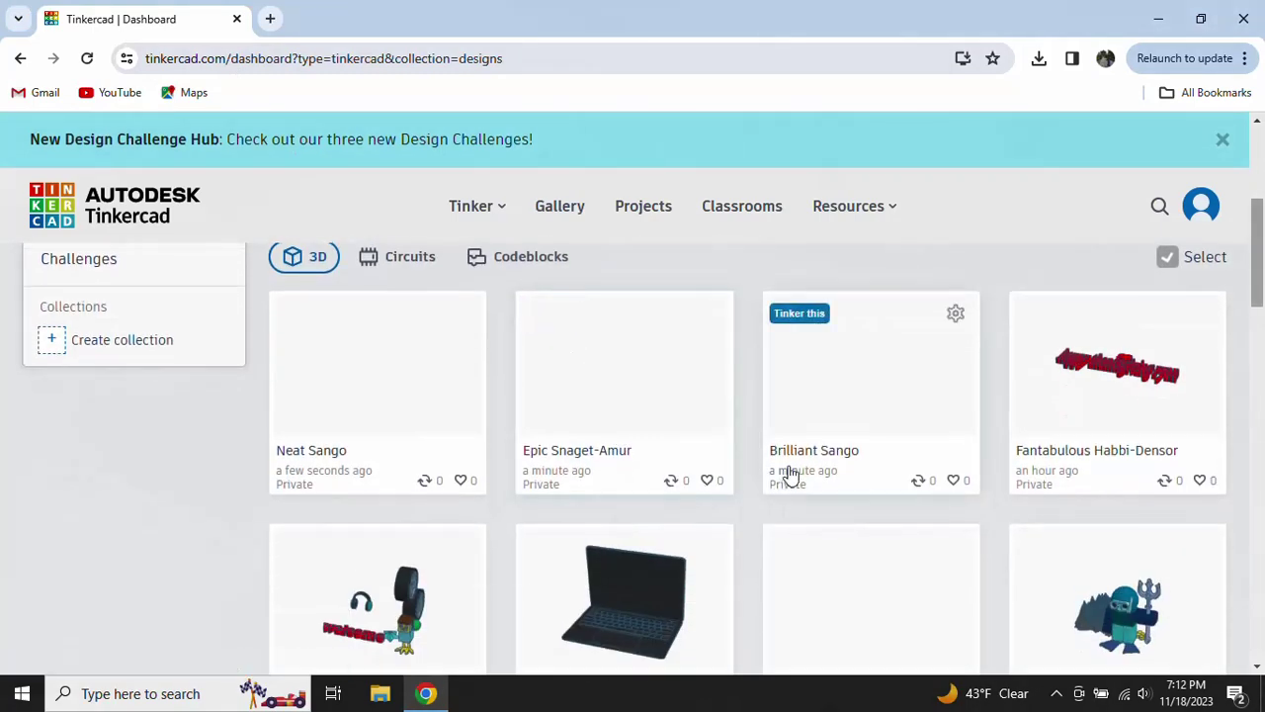
scroll(819, 490, down, 2)
scroll(999, 445, down, 3)
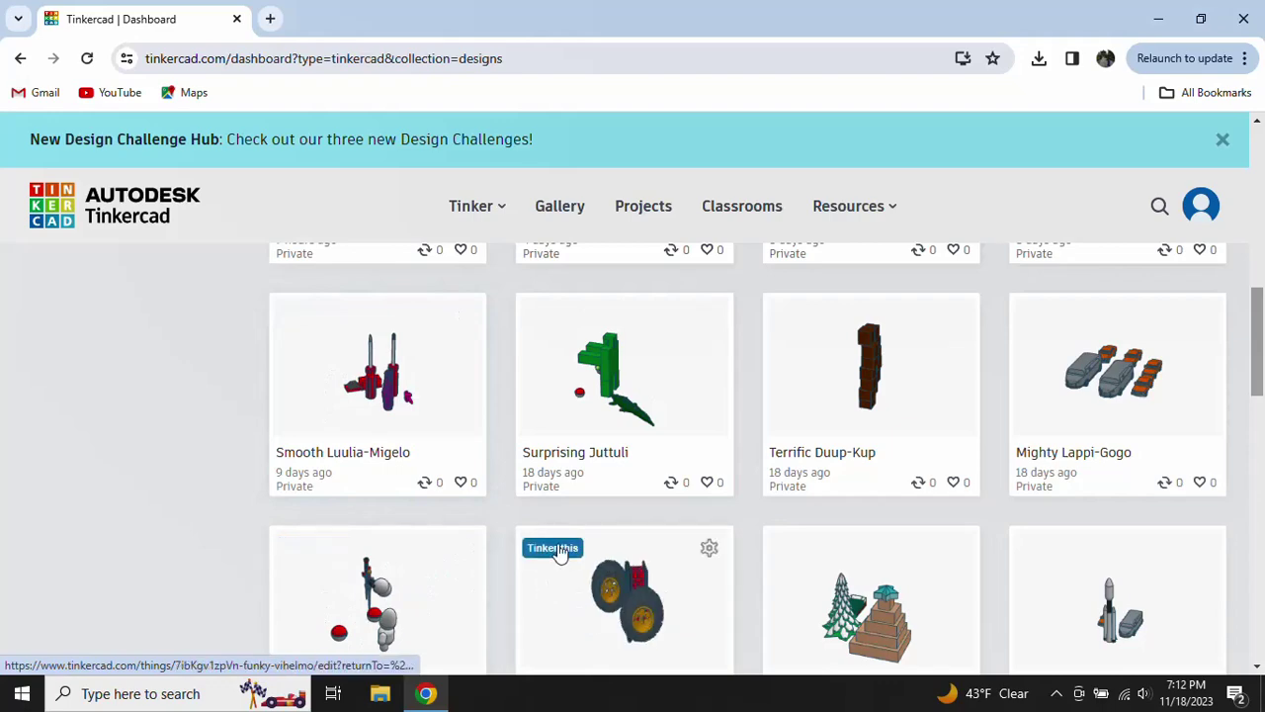
scroll(638, 502, down, 5)
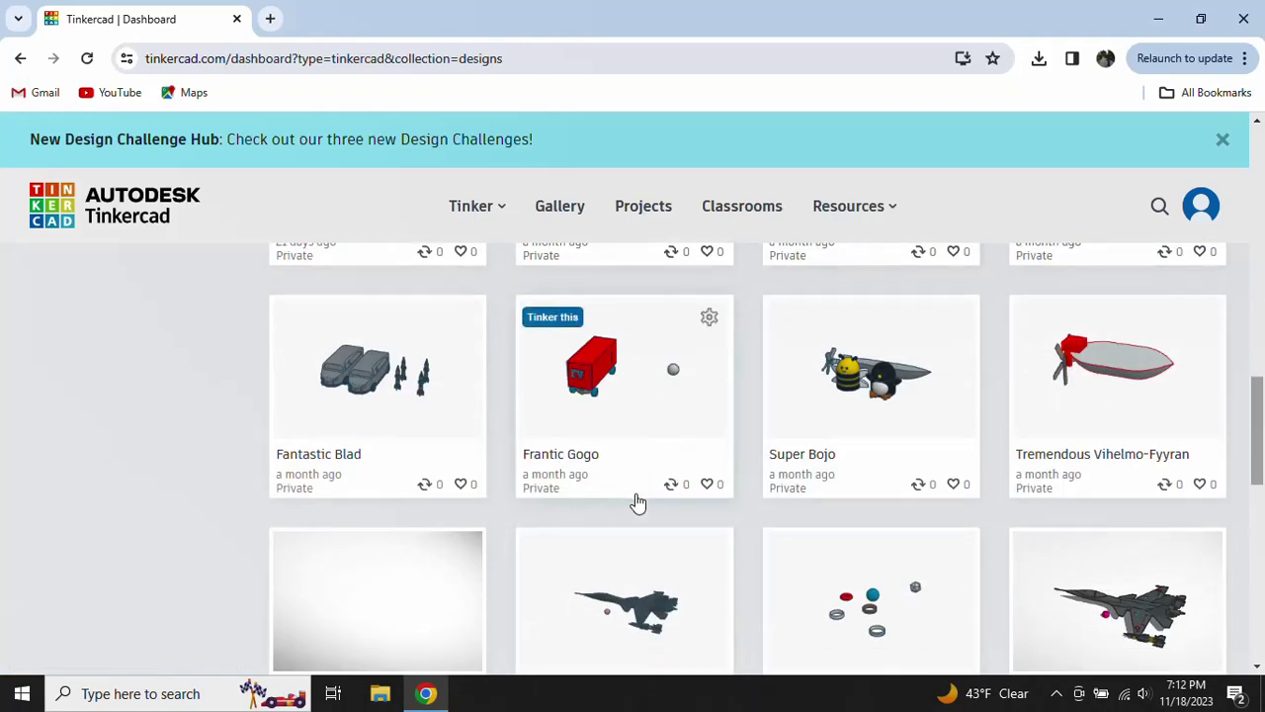
scroll(633, 502, up, 2)
scroll(603, 460, up, 2)
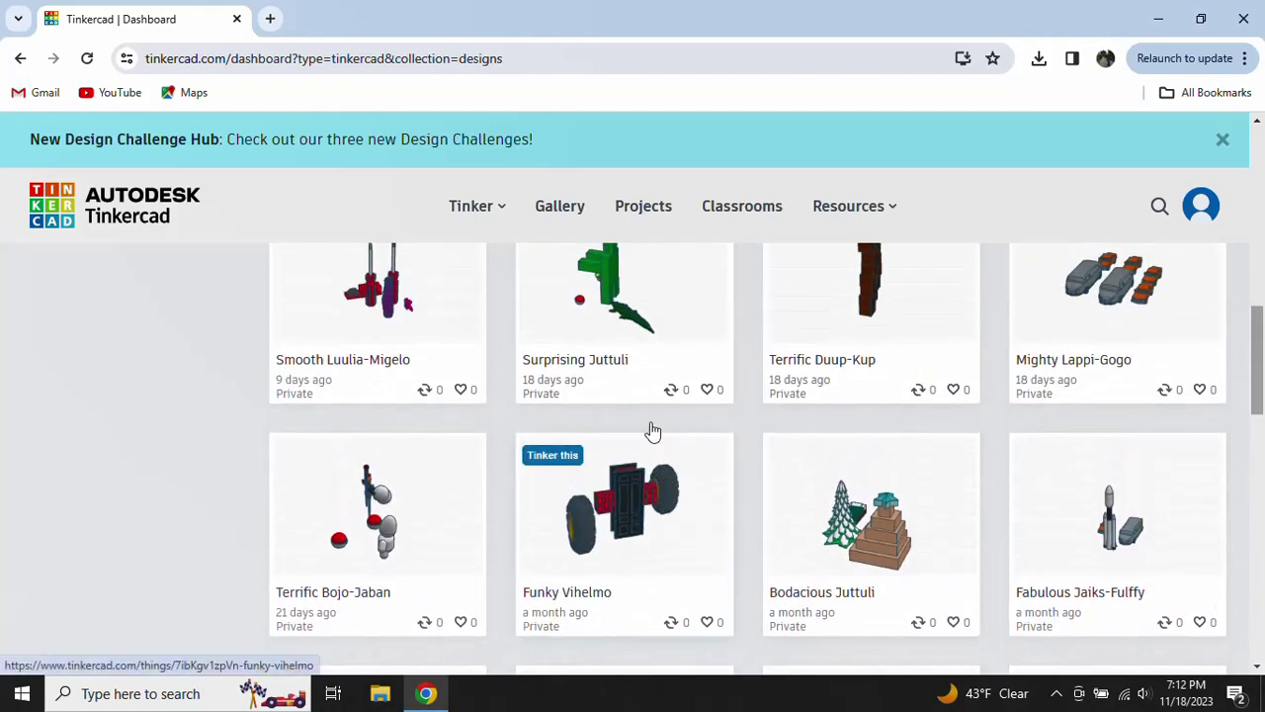
scroll(647, 429, up, 2)
scroll(633, 440, up, 2)
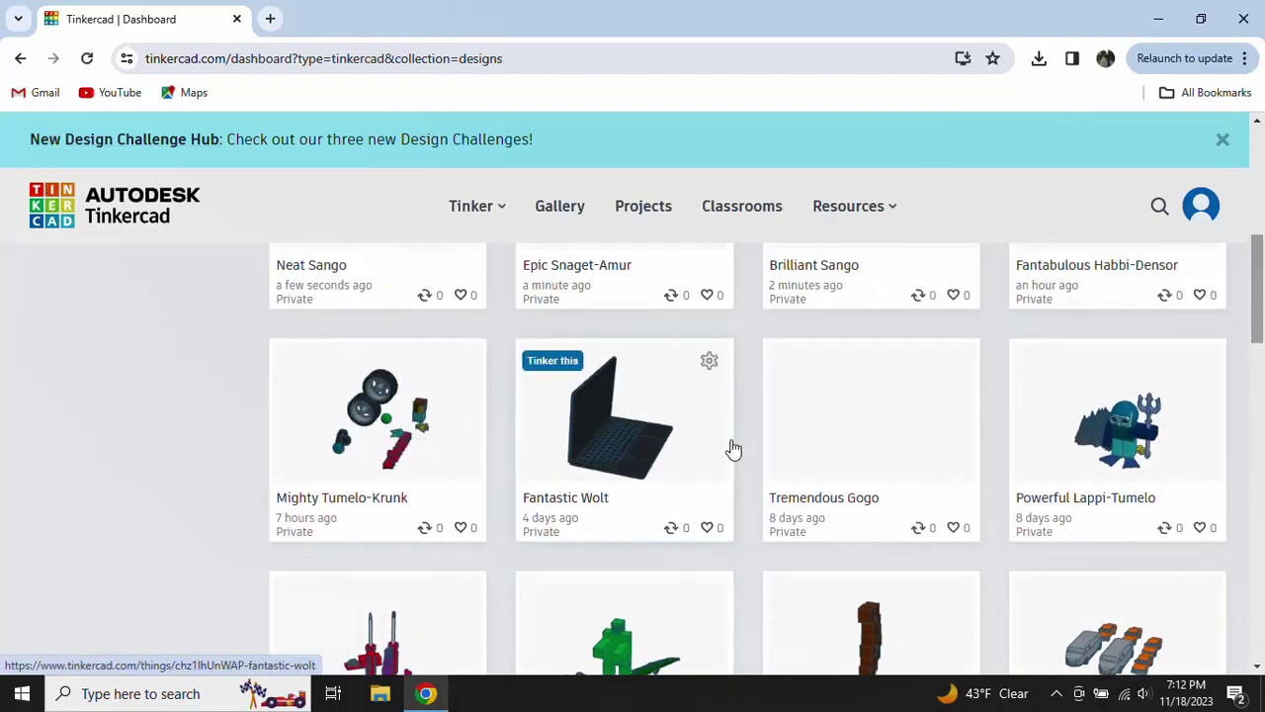
Open Fantastic Wolt with Tinker this and delete its Mackbook pro laptop model
click(648, 443)
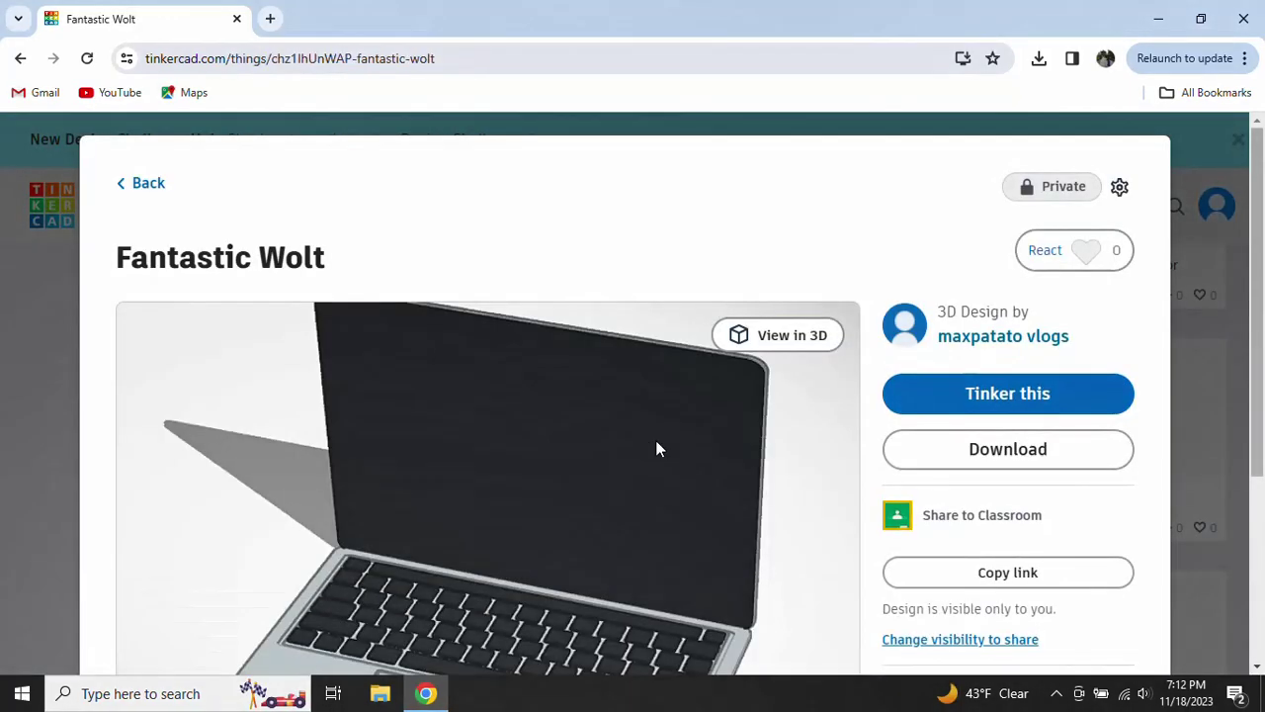
scroll(653, 435, down, 1)
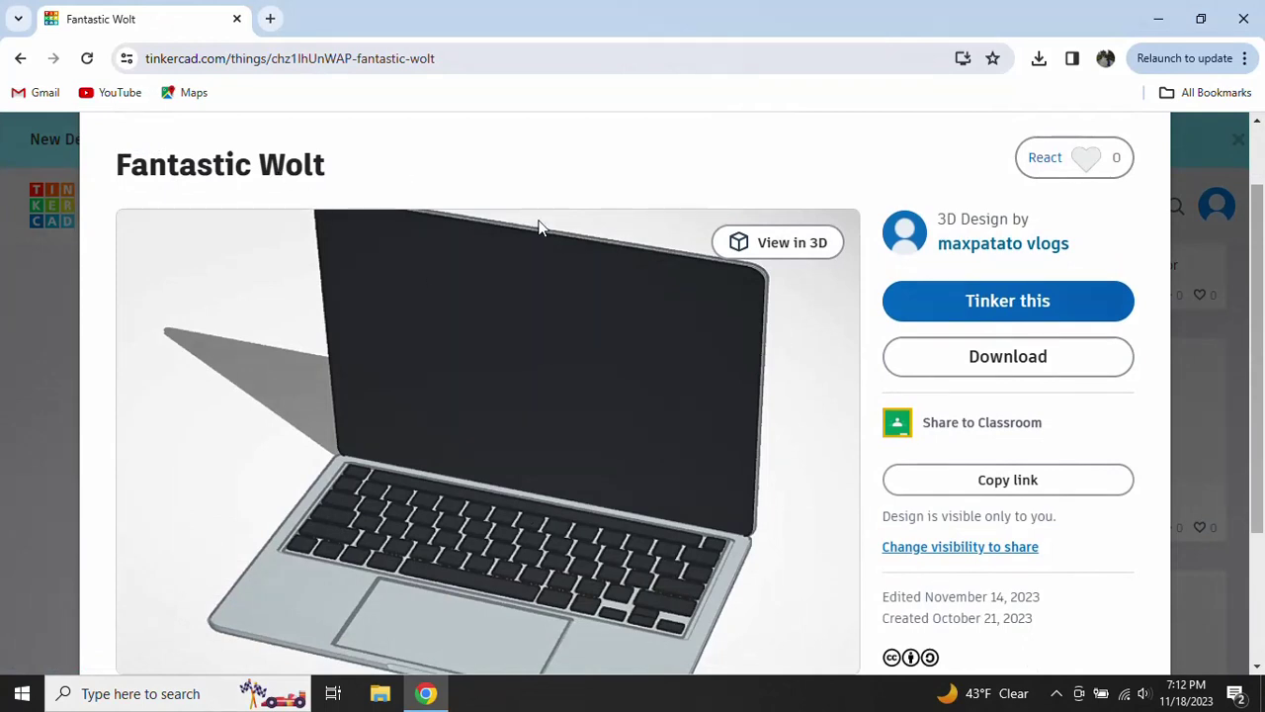
click(951, 304)
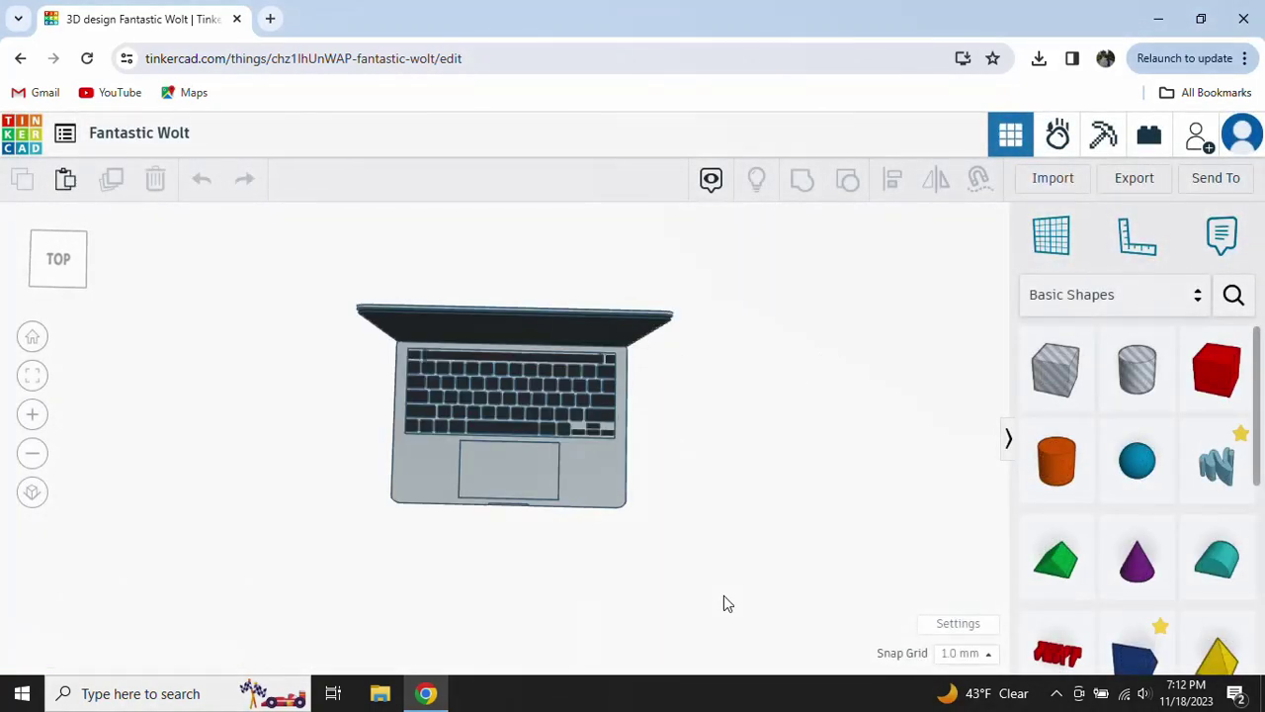
click(494, 425)
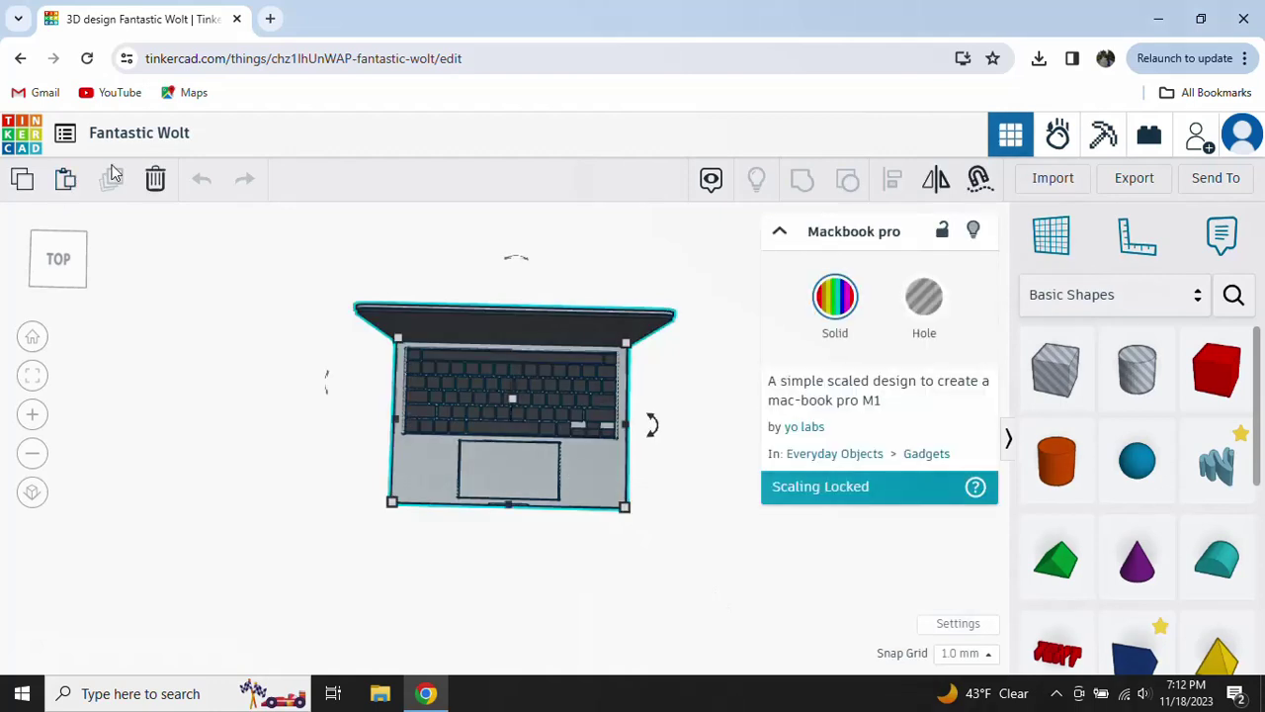
click(156, 178)
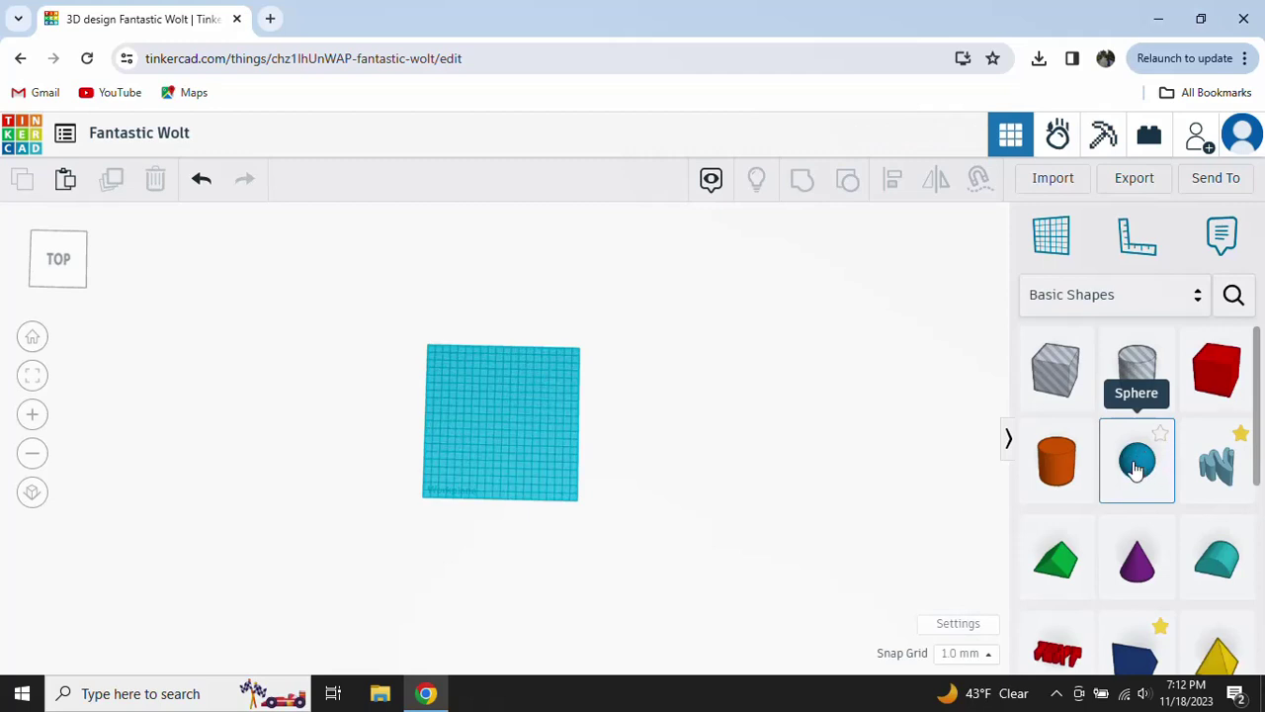
Search the shapes for 'truk van' and scroll through the 19 Community results
click(1233, 301)
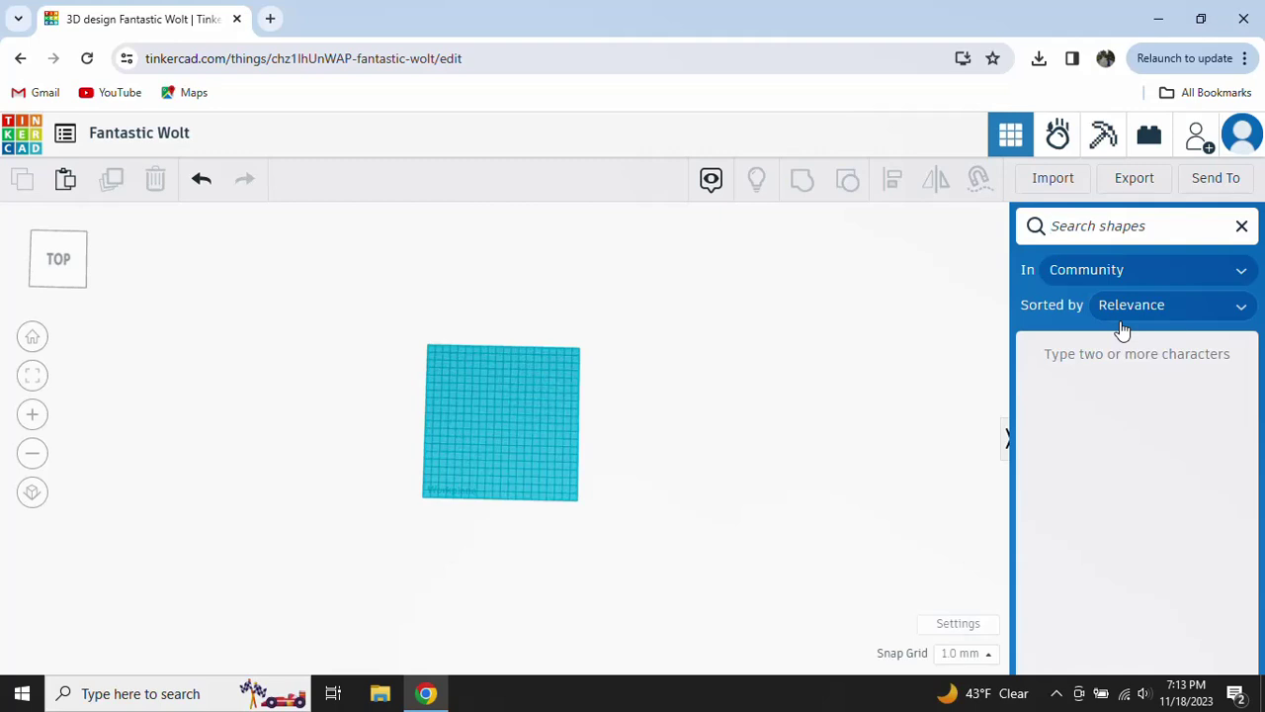
text(truk)
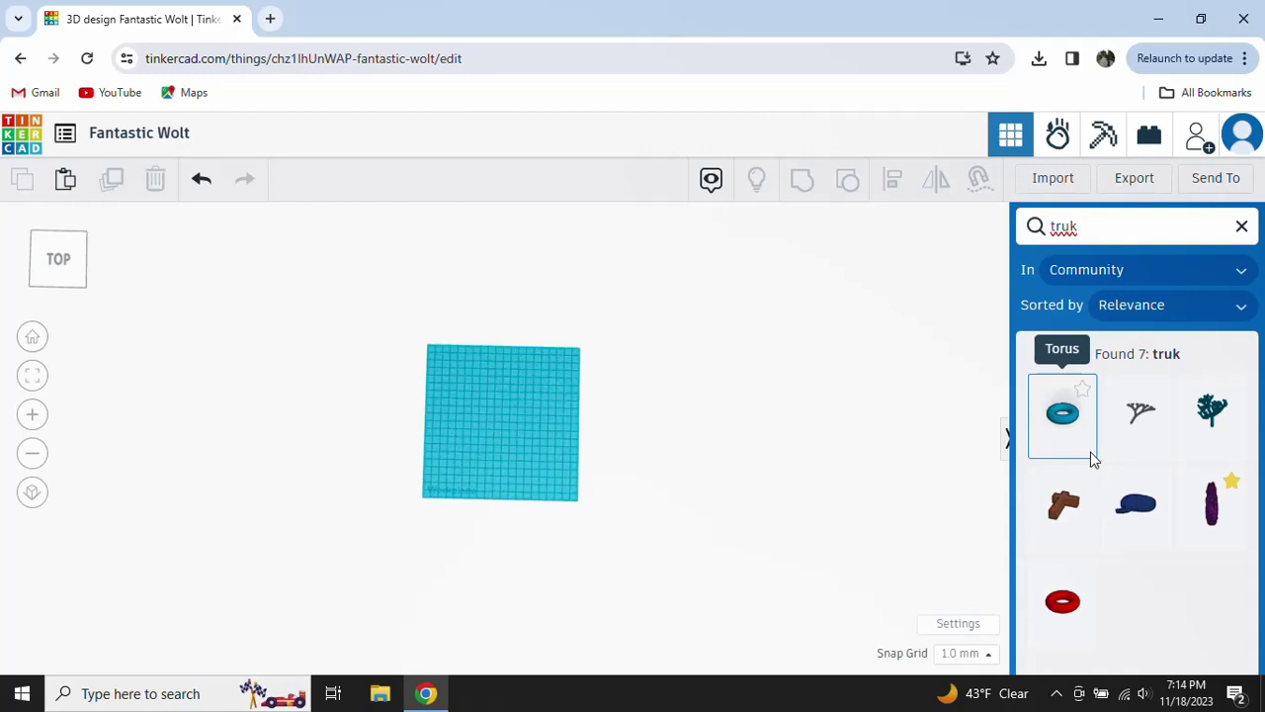
text(van)
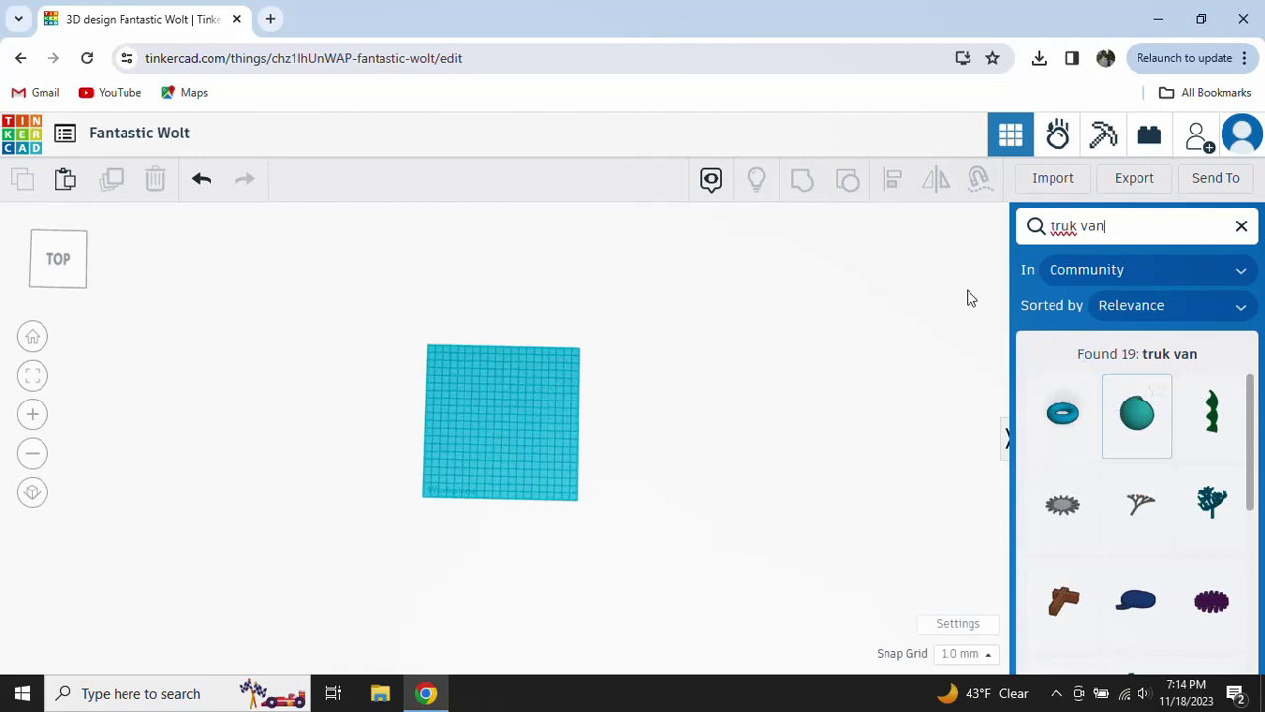
scroll(1118, 435, down, 5)
scroll(1125, 437, up, 1)
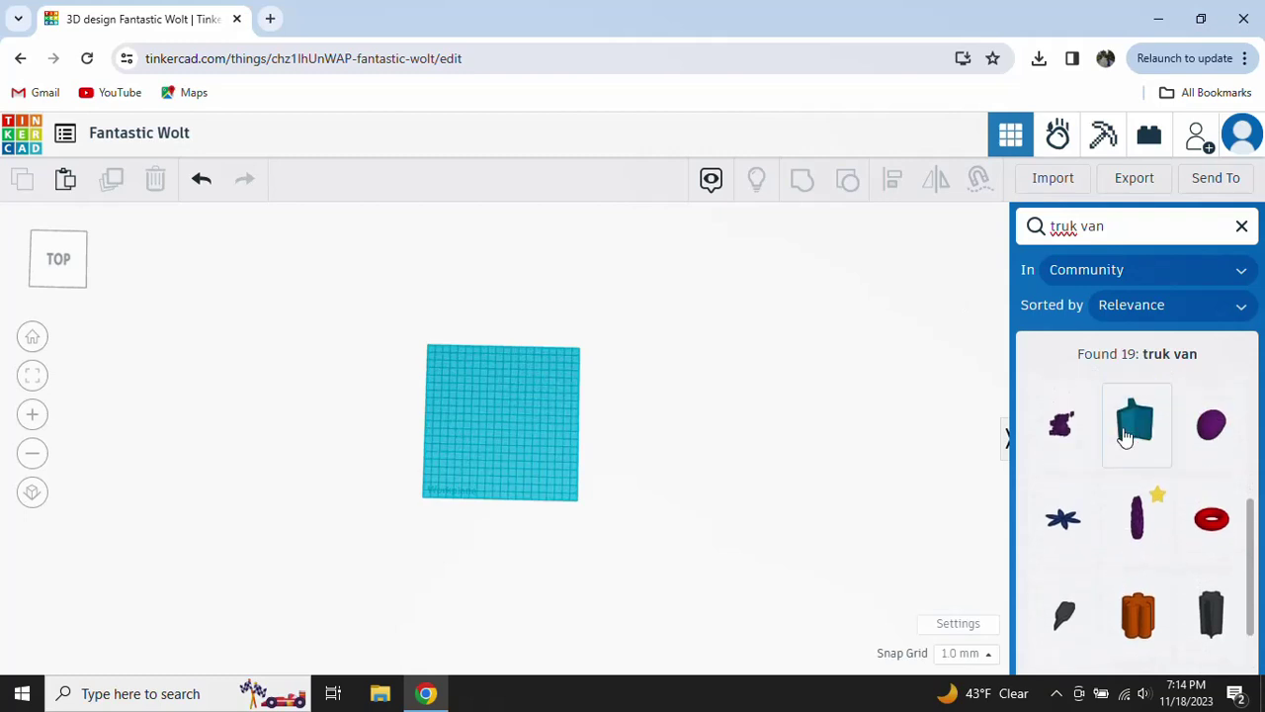
scroll(1124, 438, down, 1)
click(1053, 632)
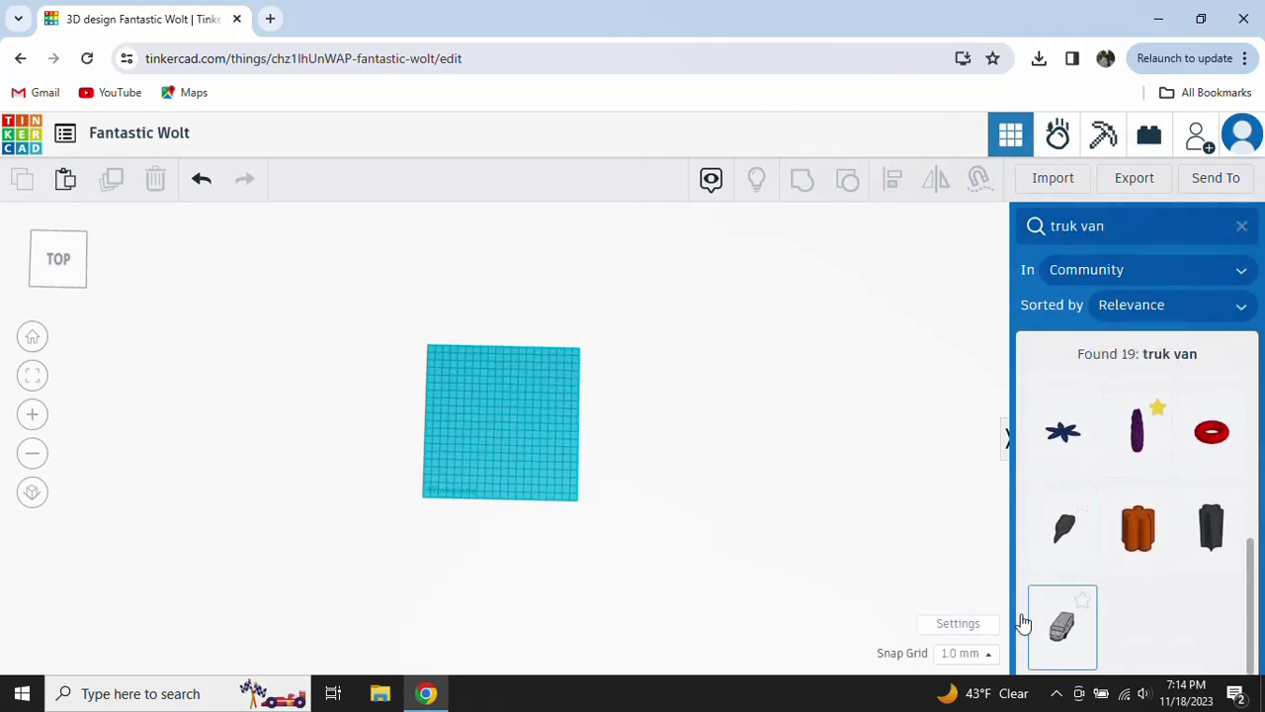
click(498, 432)
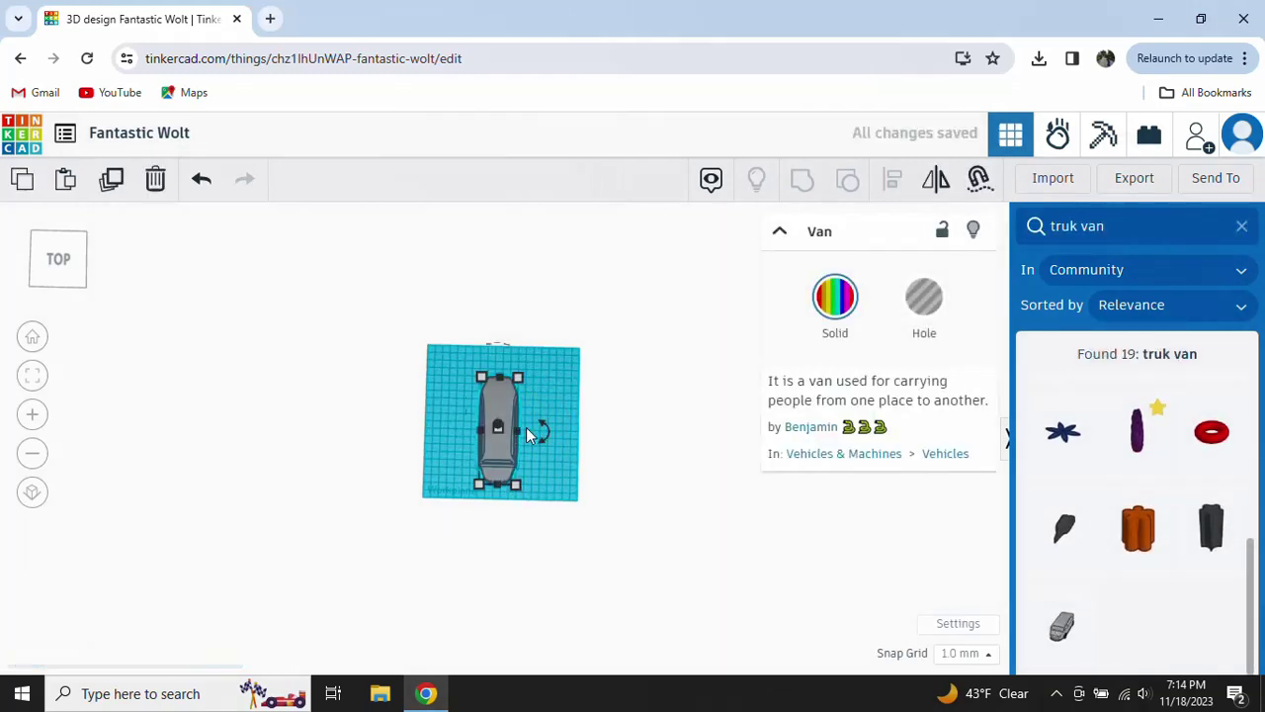
right_drag(625, 451, 574, 442)
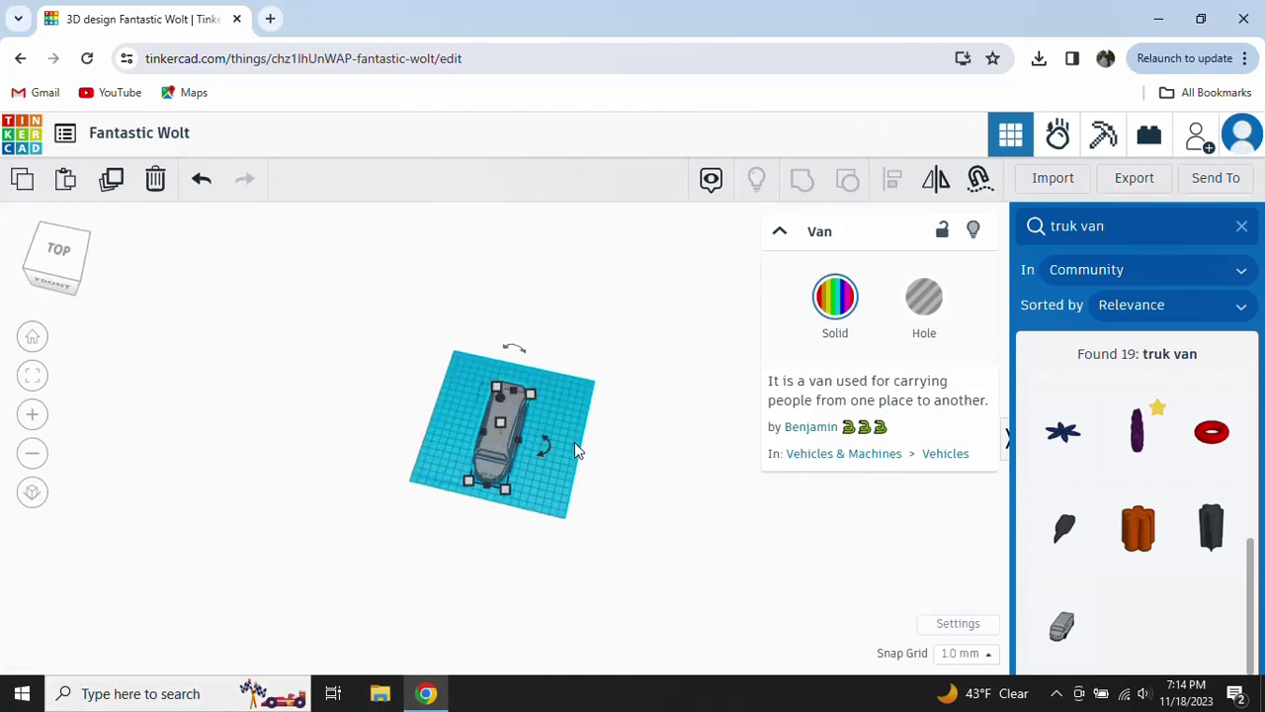
click(155, 178)
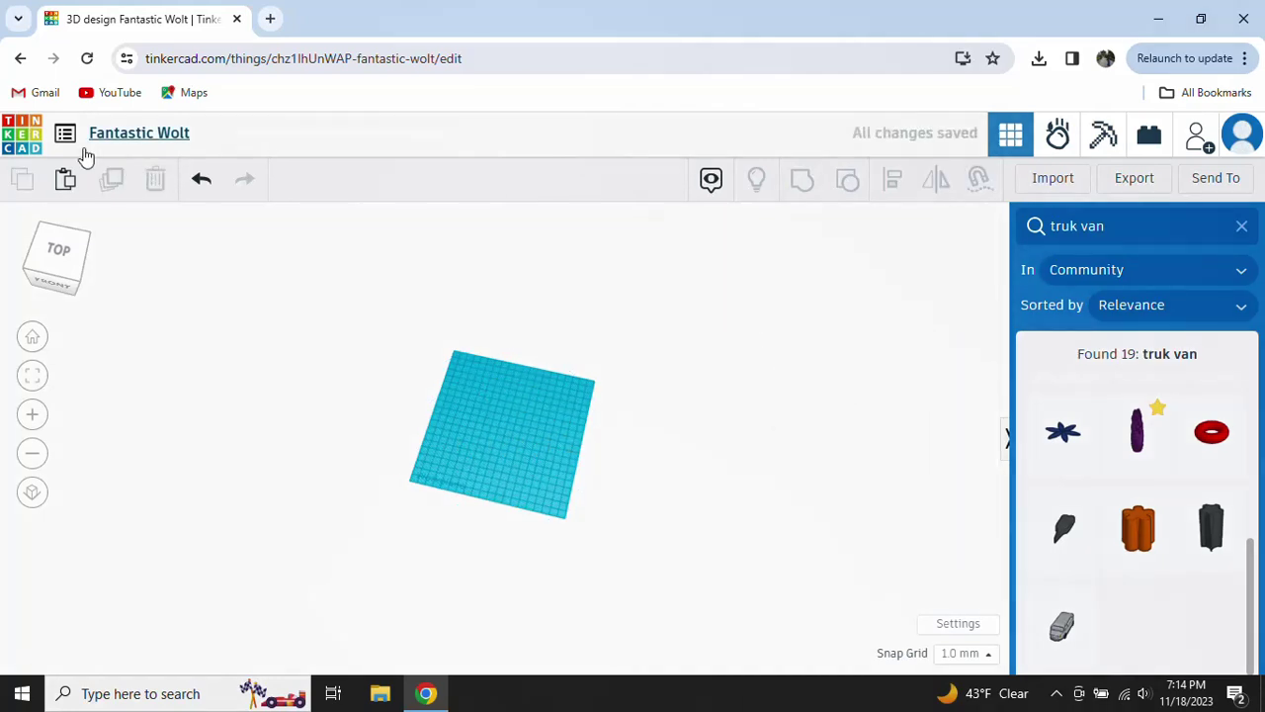
Exit the editor to the dashboard and scroll to Your designs, with Fantastic Wolt listed first
click(25, 139)
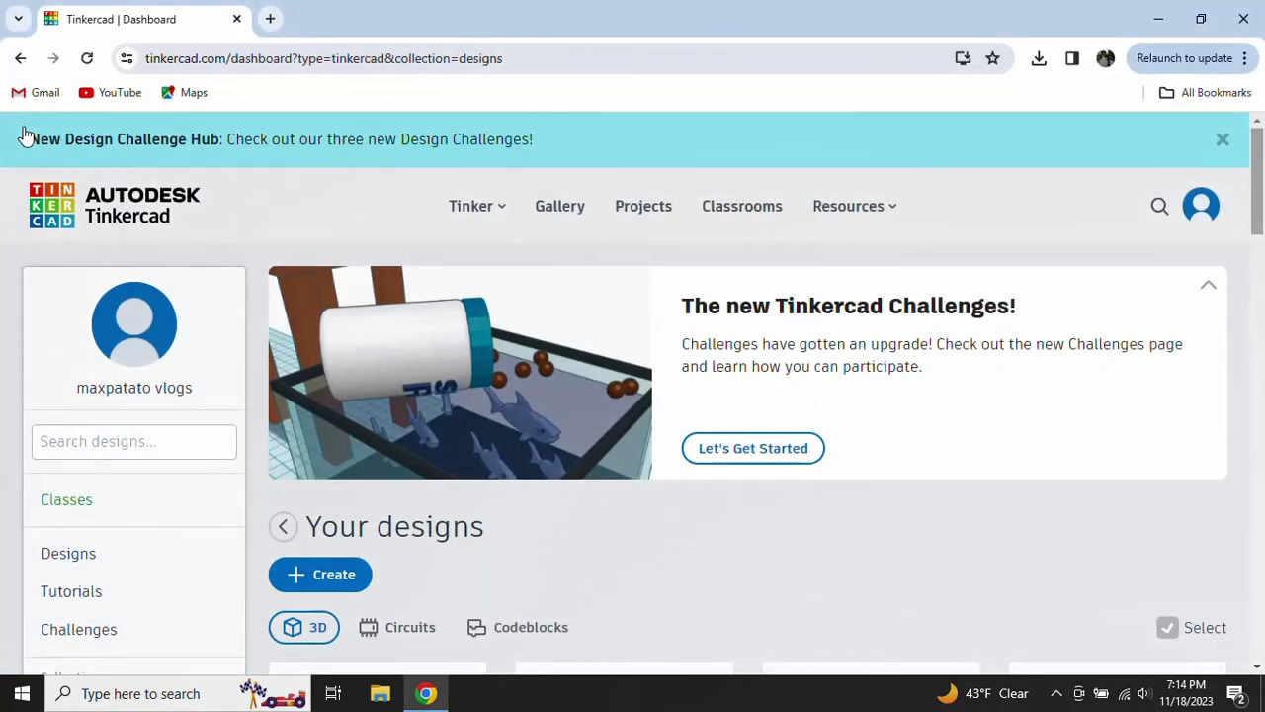
scroll(317, 425, down, 2)
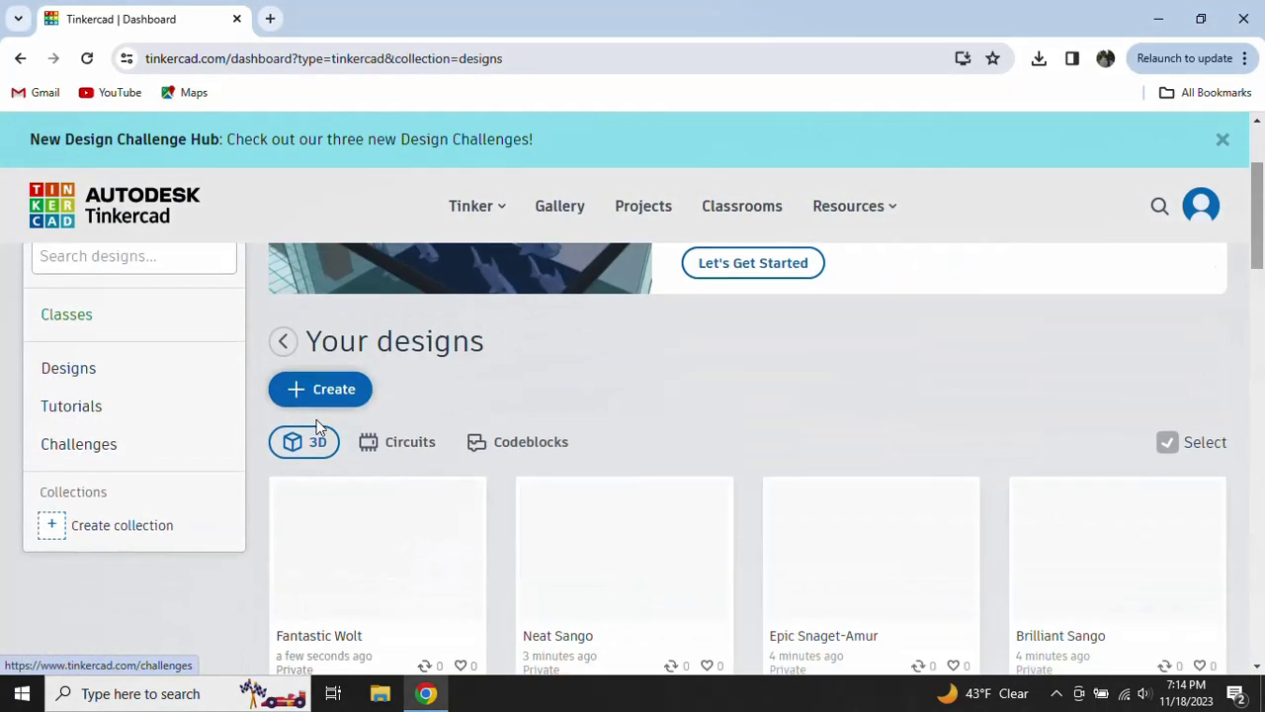